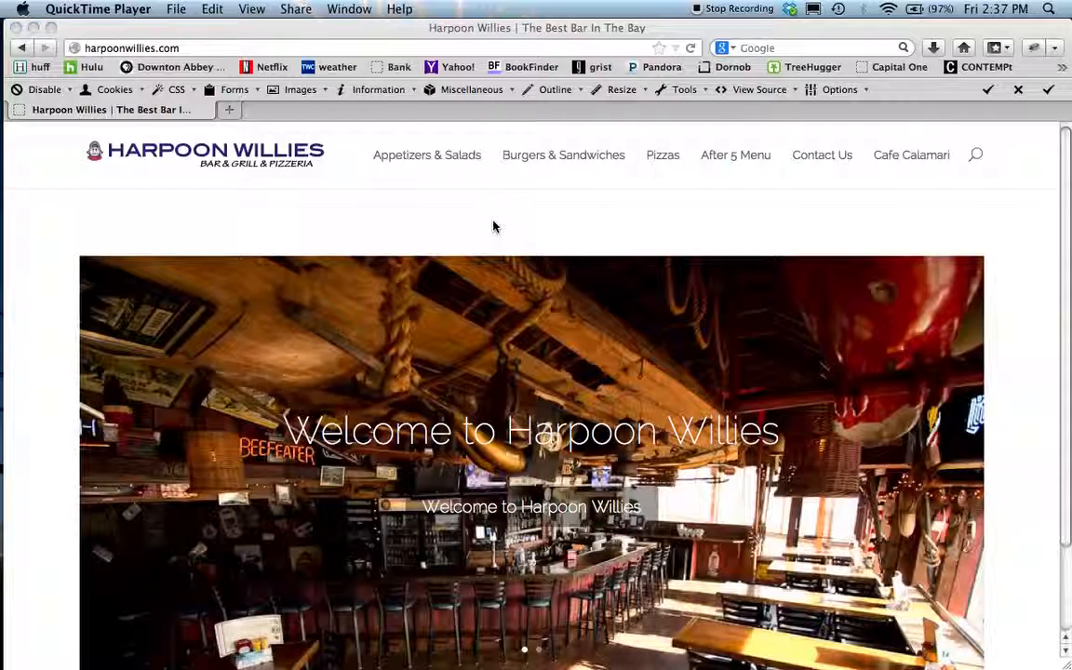
# - Open the site's WordPress admin dashboard at harpoonwillies.com/wp-admin
pyautogui.scroll(-2, 493, 227)
pyautogui.scroll(2, 493, 223)
pyautogui.click(178, 49)
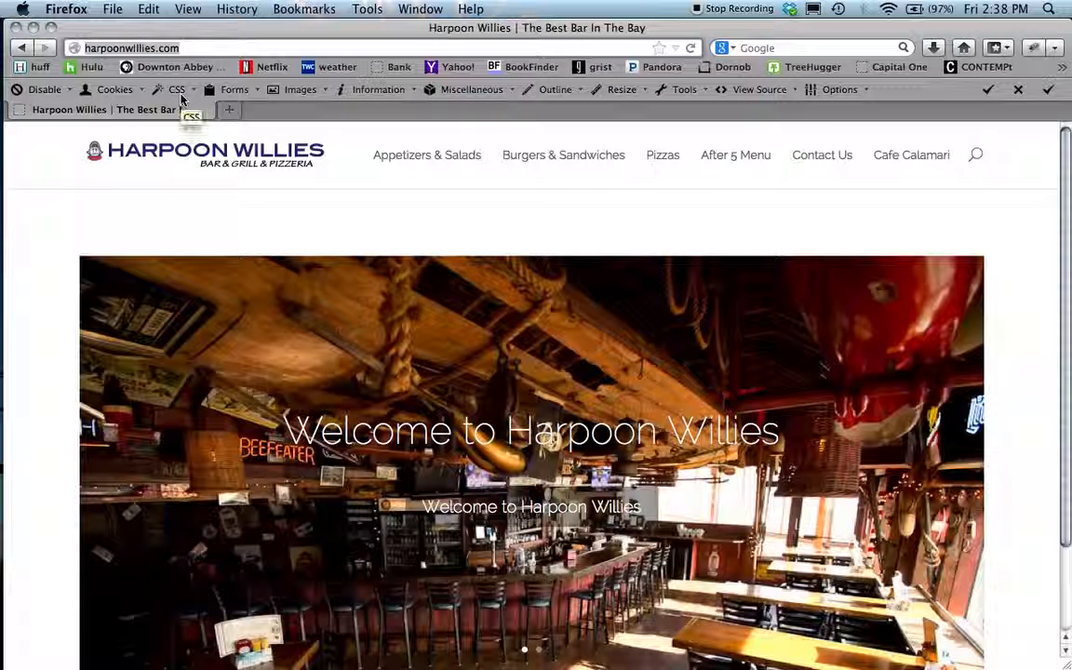
pyautogui.click(162, 47)
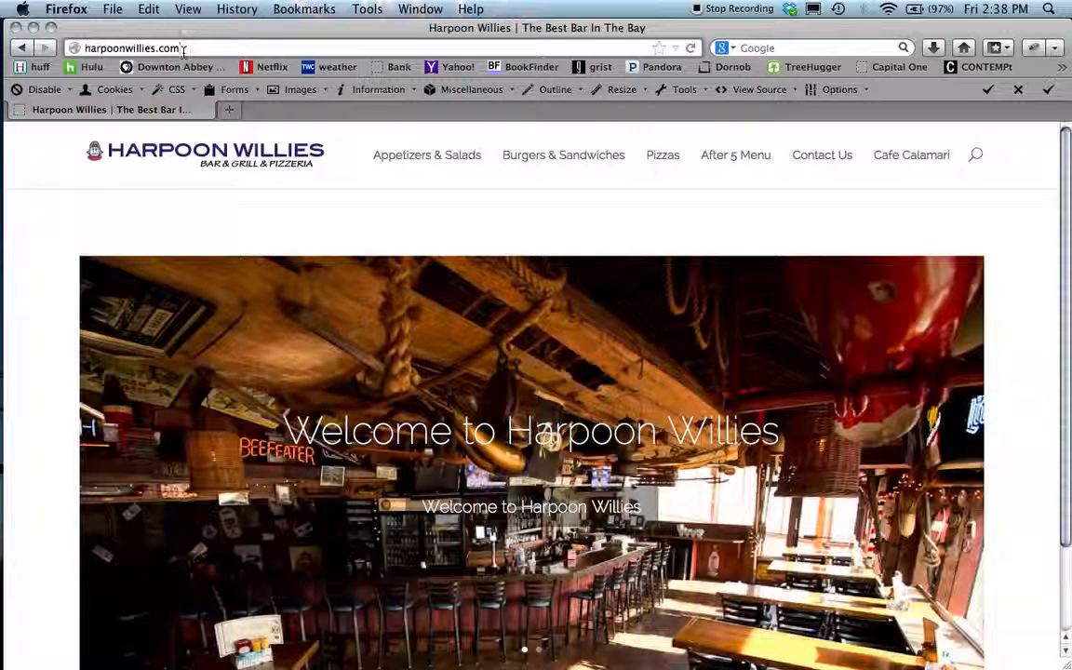
pyautogui.write('/')
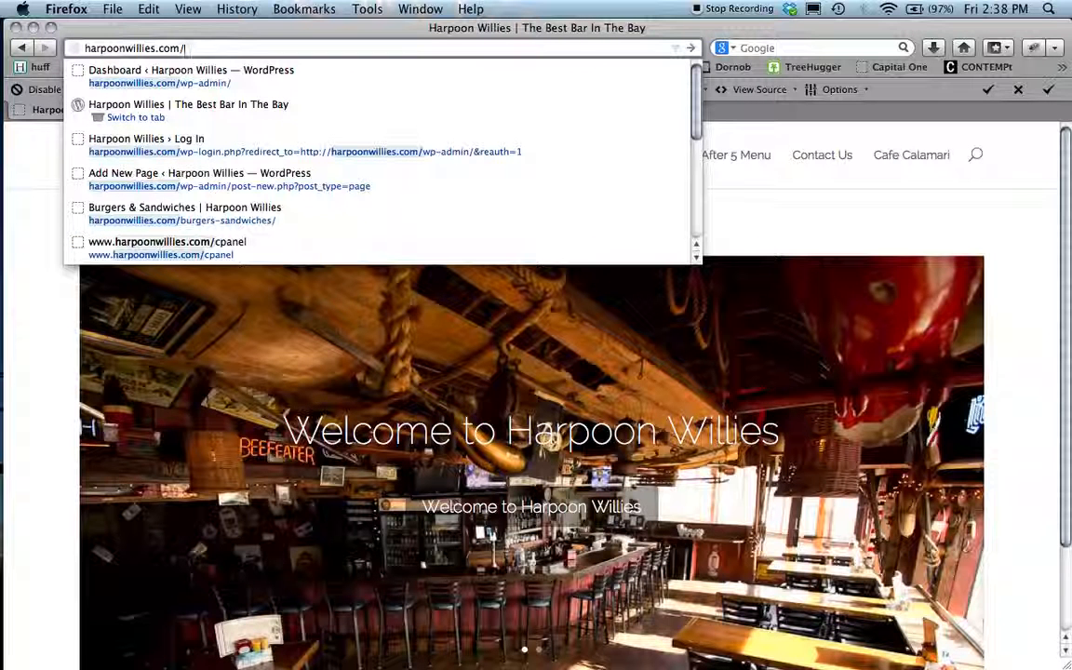
pyautogui.click(199, 81)
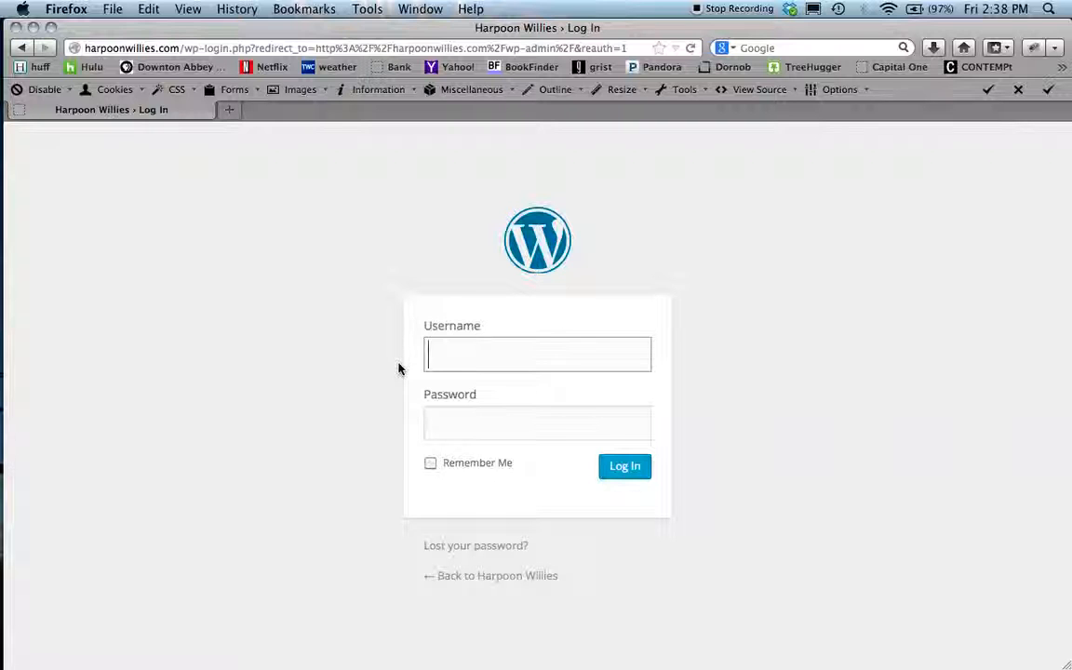
# - Log in with the saved admin username and password, ticking Remember Me
pyautogui.write('h')
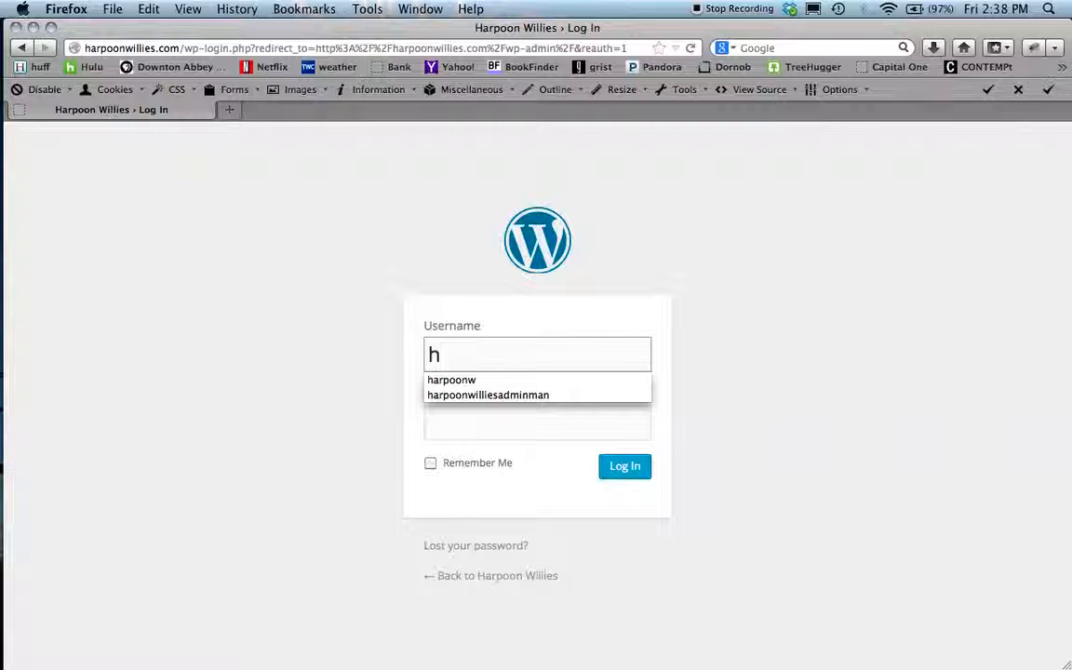
pyautogui.click(472, 397)
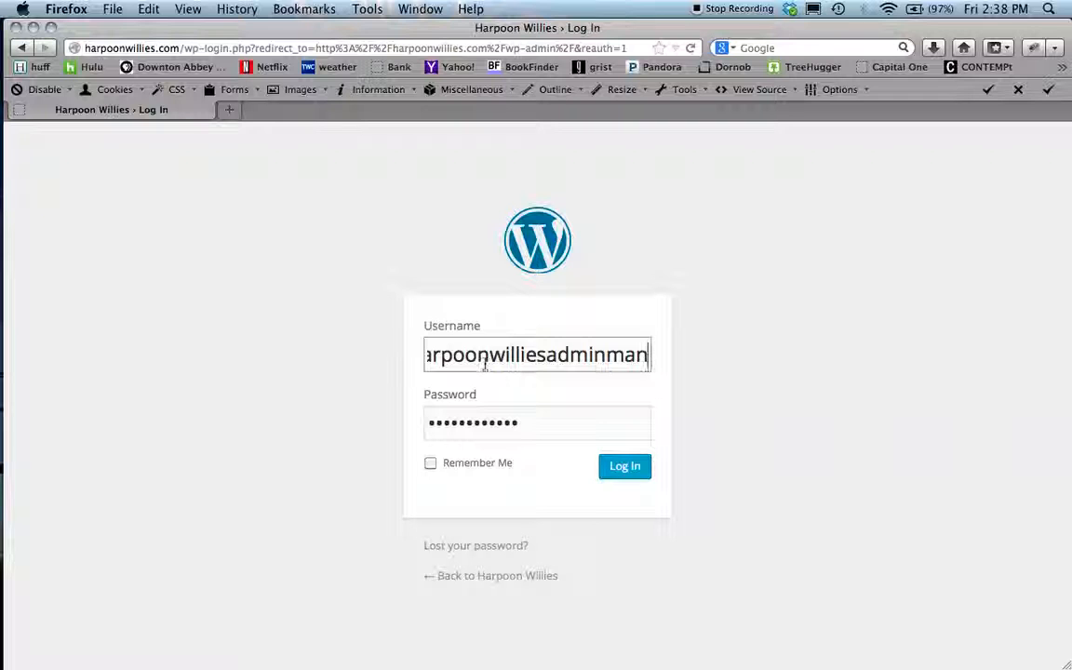
pyautogui.click(431, 466)
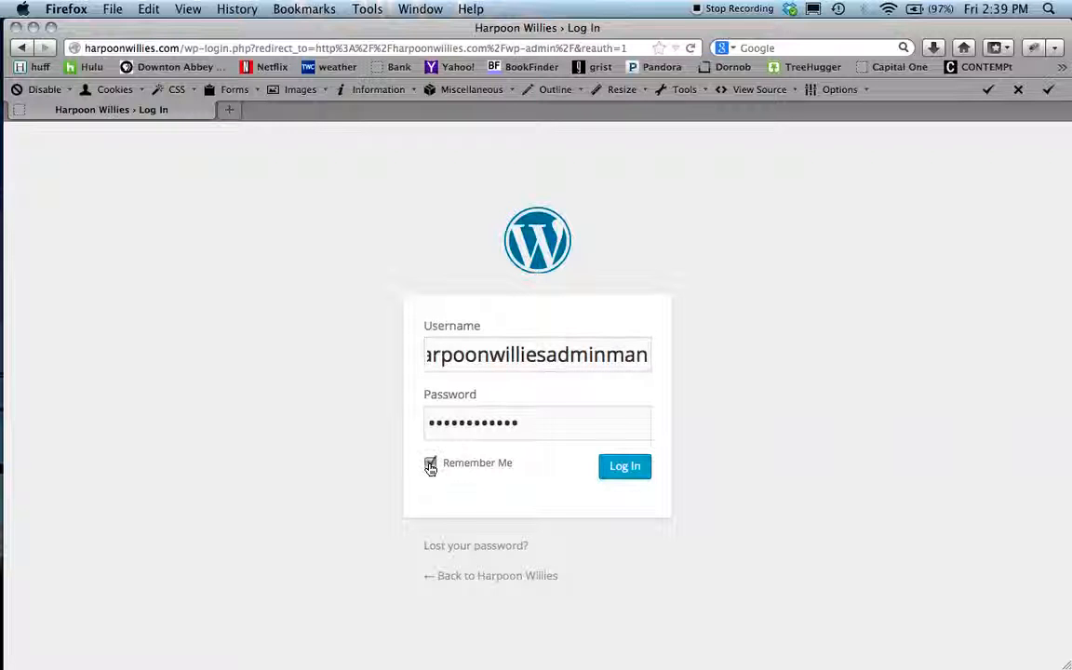
pyautogui.click(624, 468)
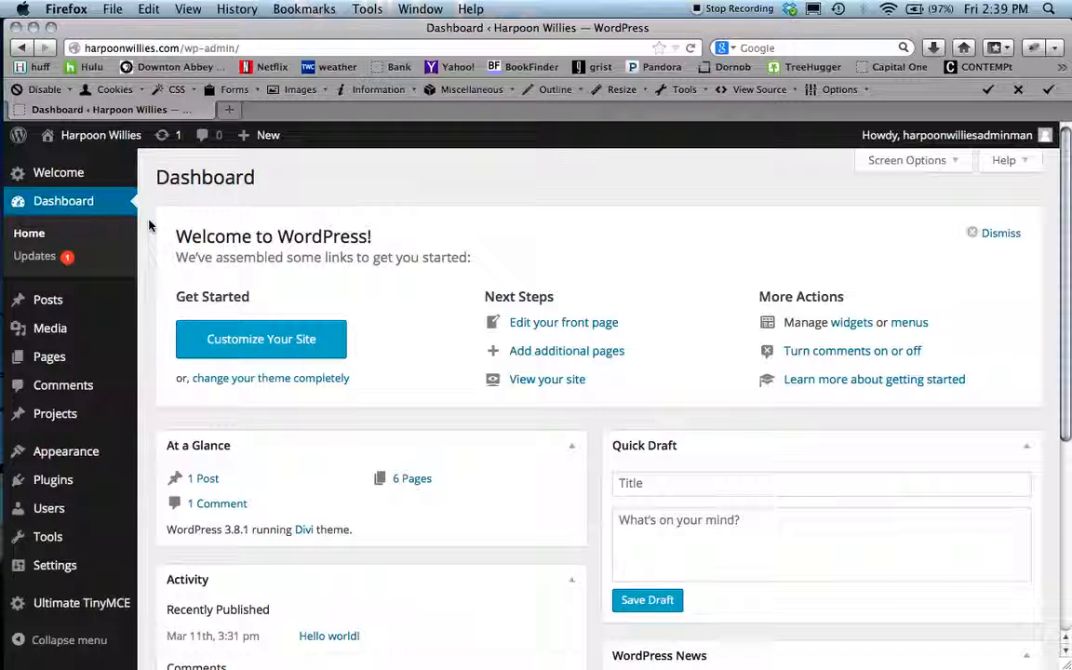
# - Visit the live site and open the Burgers & Sandwiches page
pyautogui.moveTo(81, 142)
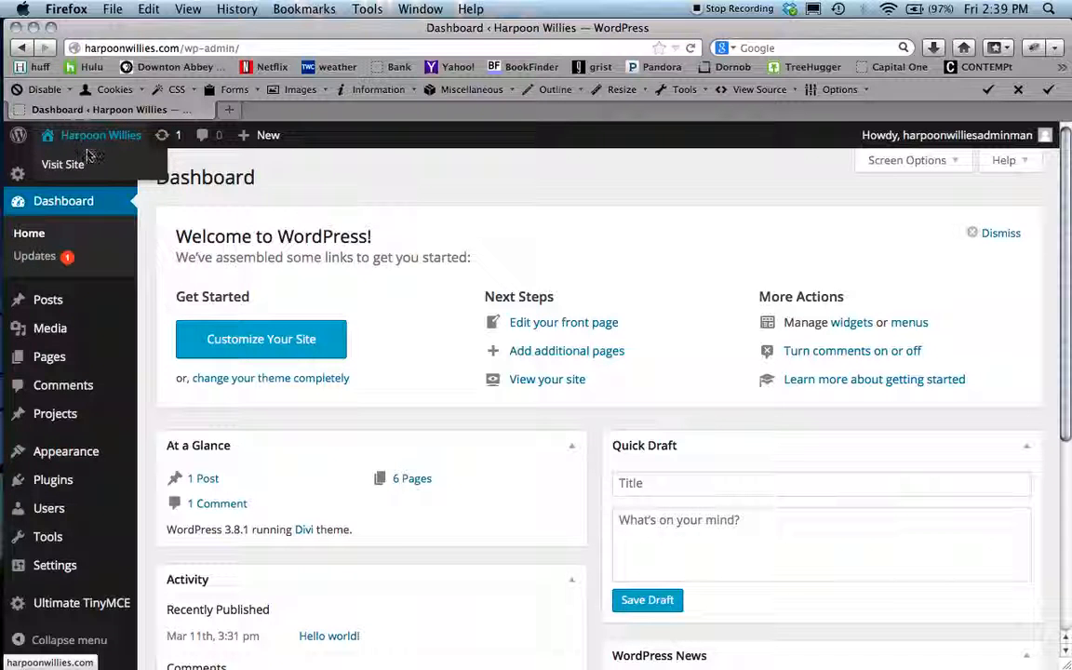
pyautogui.click(67, 165)
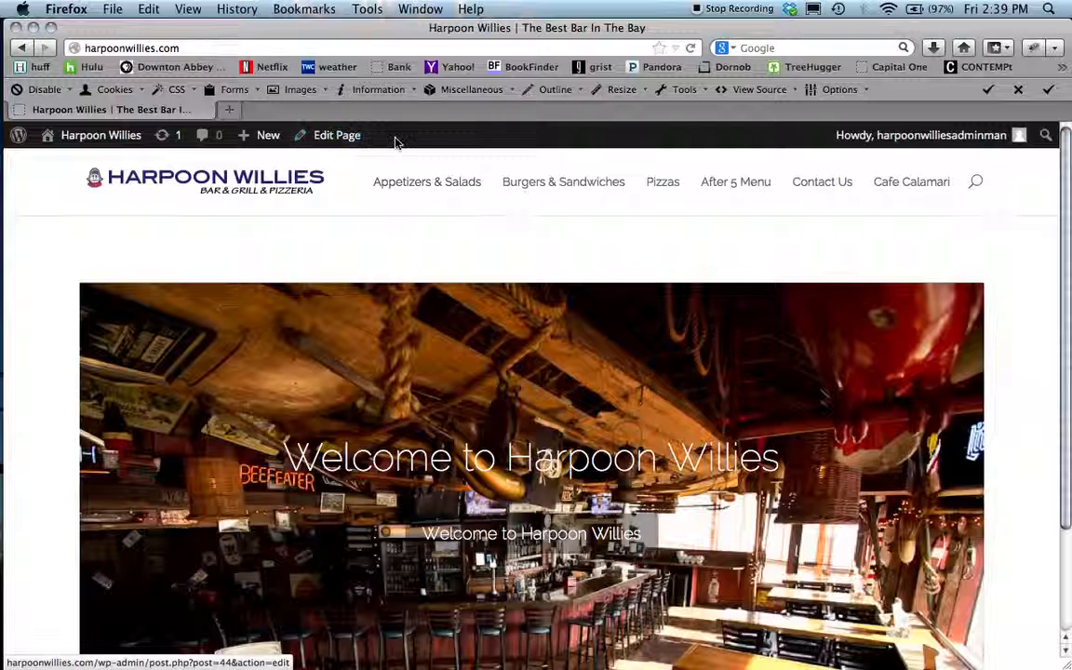
pyautogui.click(562, 185)
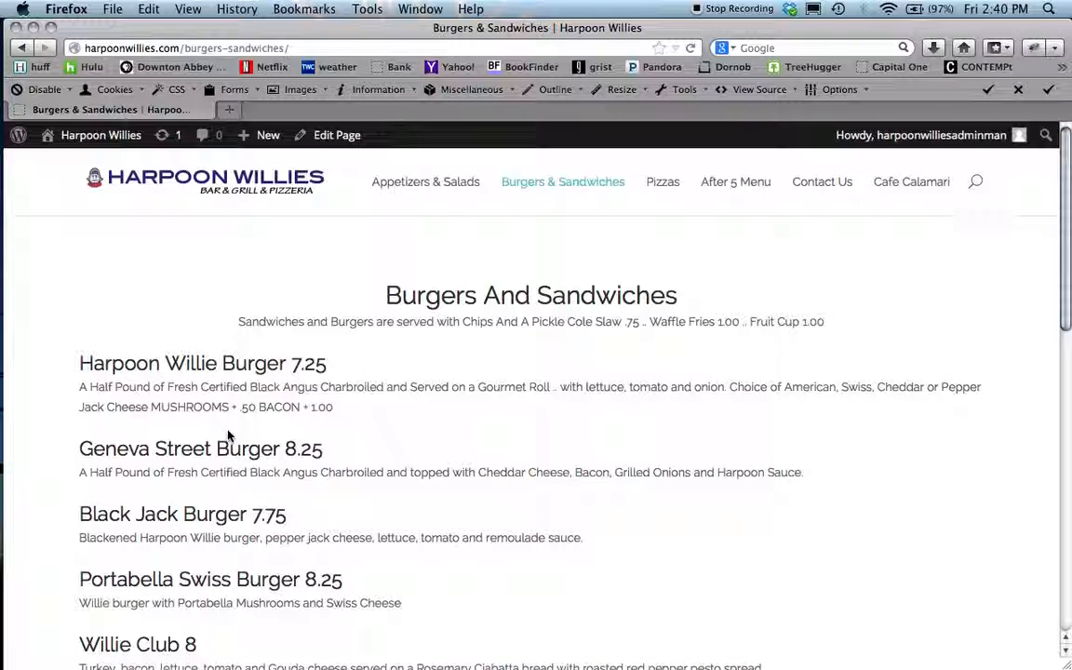
# - Edit the Burgers & Sandwiches page and open the settings of its Text module
pyautogui.click(341, 136)
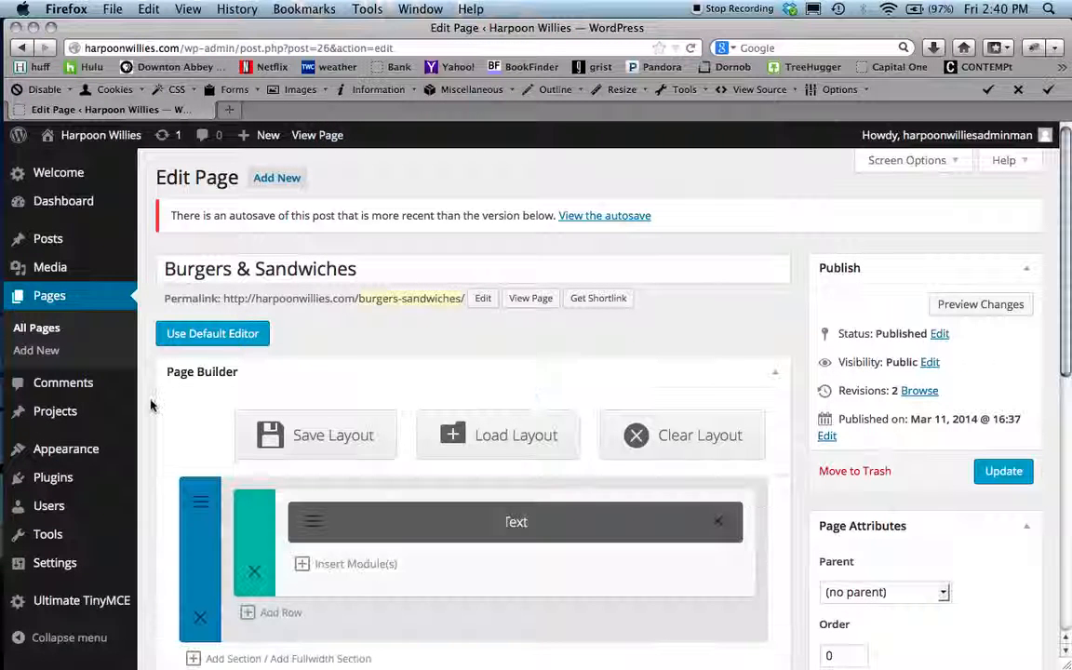
pyautogui.scroll(-2, 150, 404)
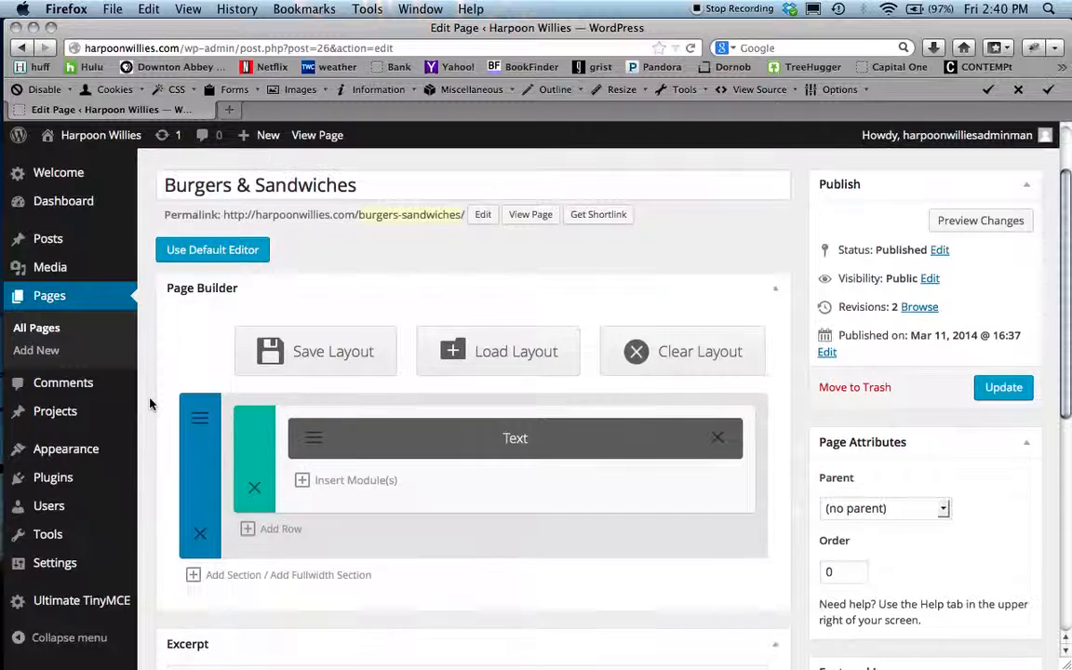
pyautogui.scroll(2, 150, 404)
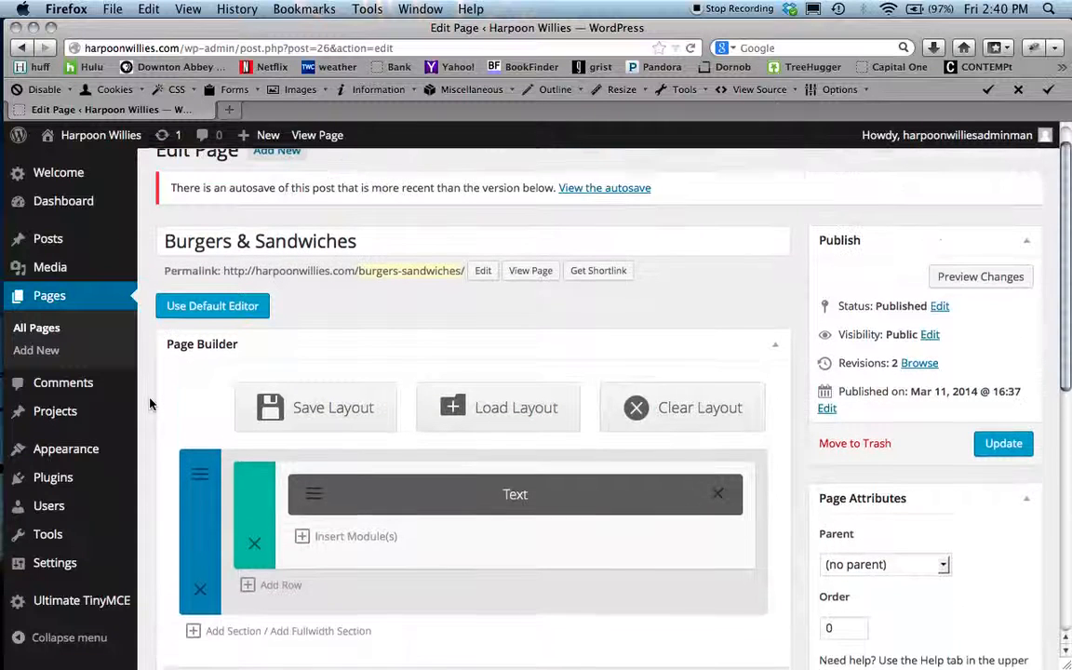
pyautogui.scroll(-1, 150, 403)
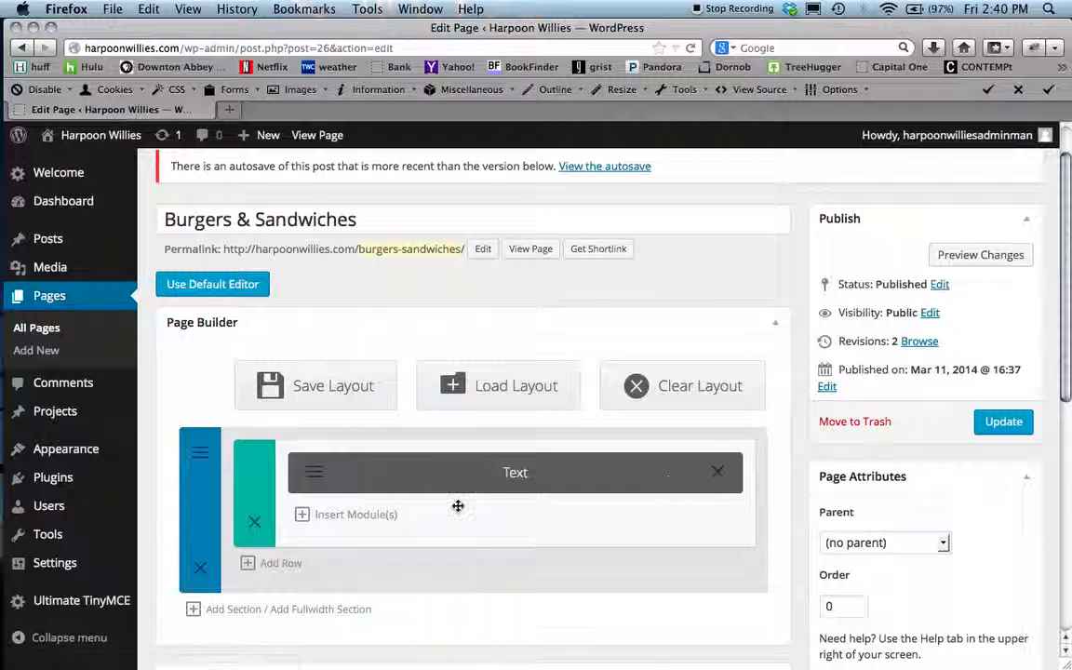
pyautogui.click(313, 474)
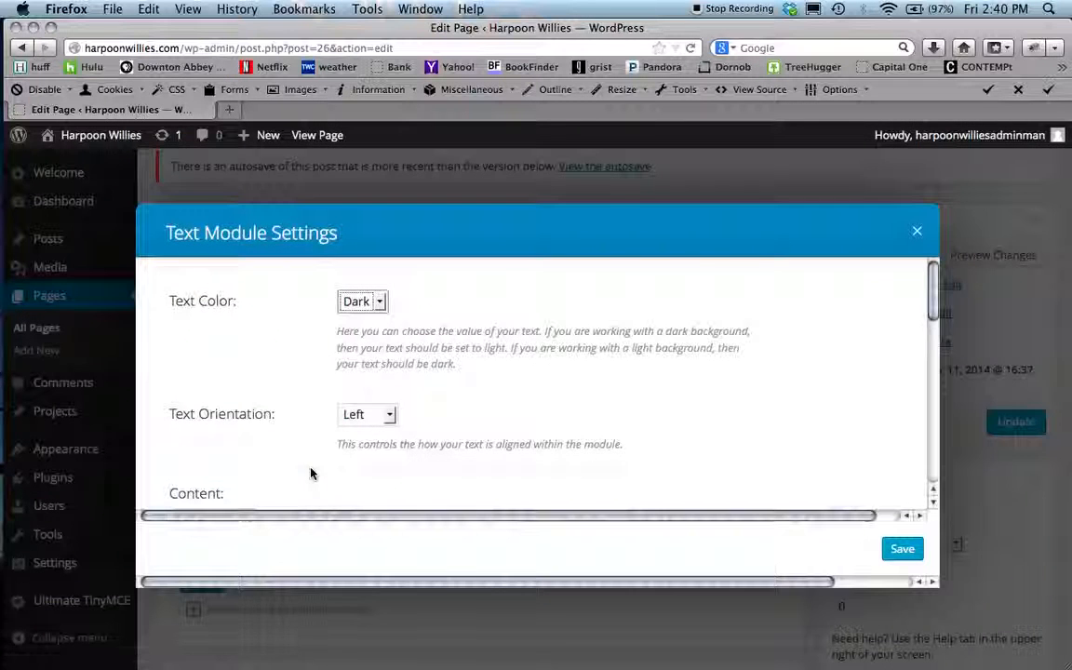
# - Delete the Veggie Wrap 7.75 heading and description from the module content, including the leftover blank line
pyautogui.scroll(-3, 694, 407)
pyautogui.scroll(-2, 693, 406)
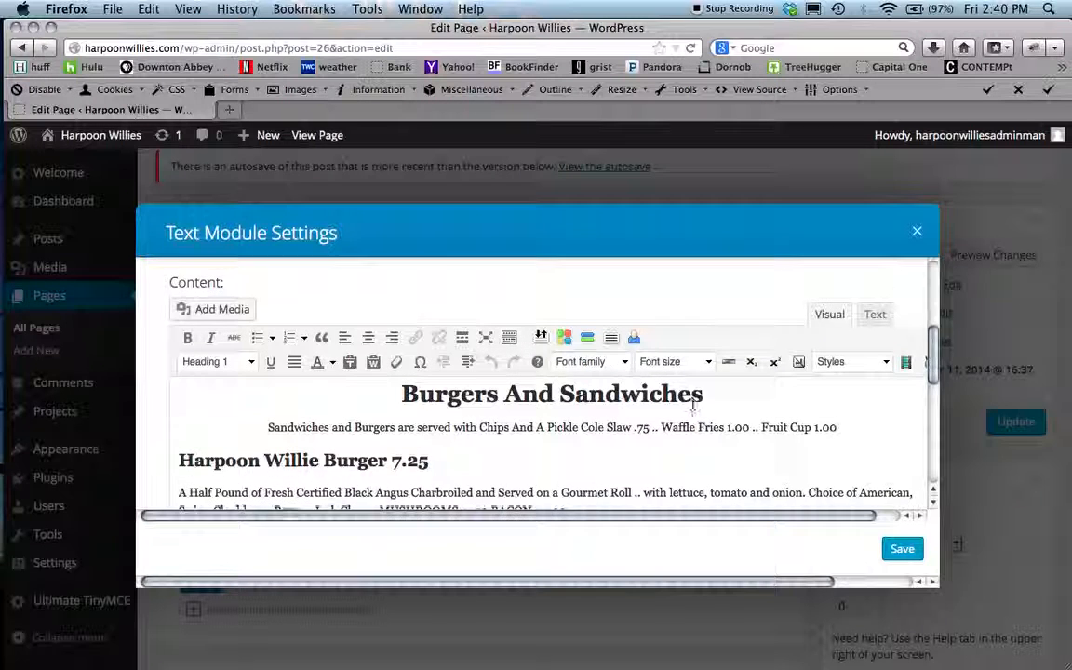
pyautogui.scroll(2, 692, 404)
pyautogui.scroll(-4, 693, 407)
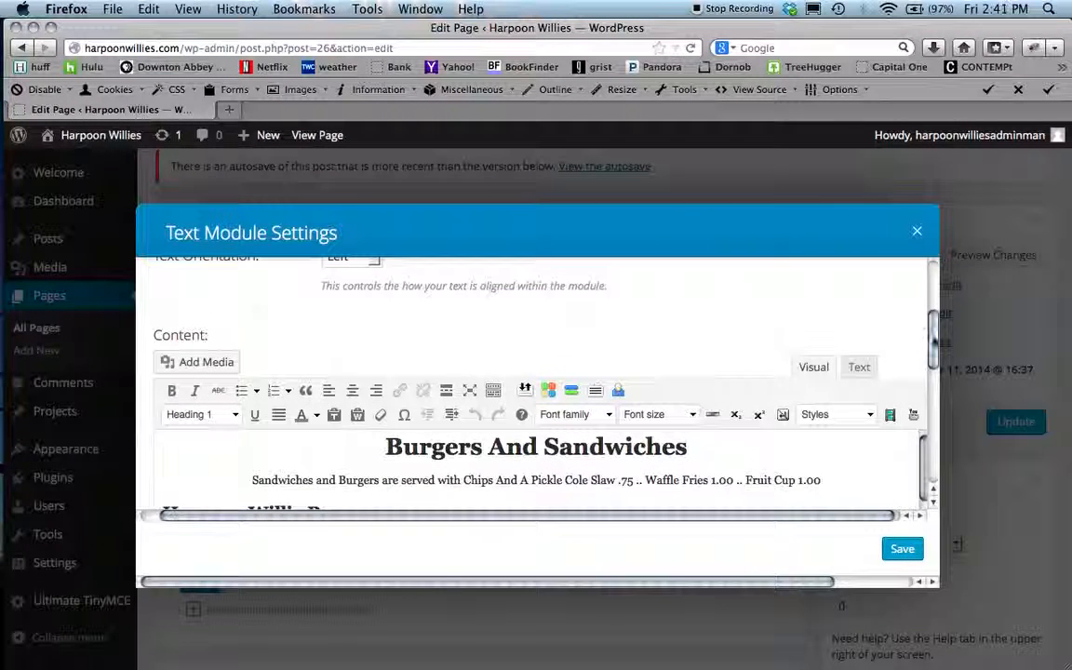
pyautogui.scroll(-3, 931, 358)
pyautogui.scroll(2, 931, 359)
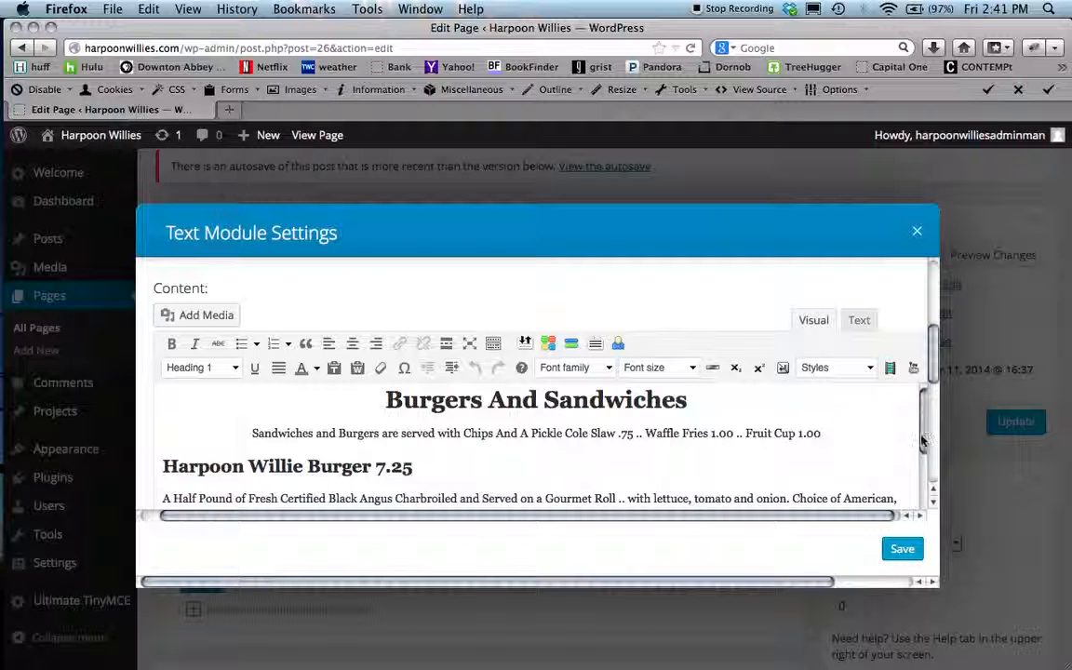
pyautogui.moveTo(923, 441); pyautogui.dragTo(949, 548)
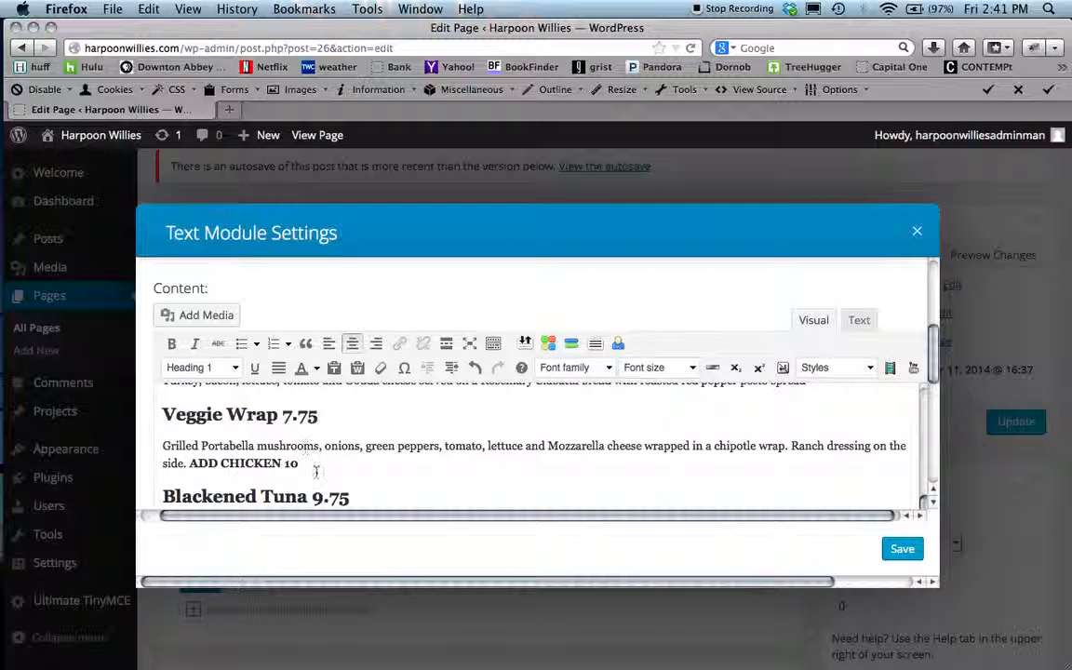
pyautogui.moveTo(304, 463); pyautogui.dragTo(164, 408)
pyautogui.press('BackSpace')
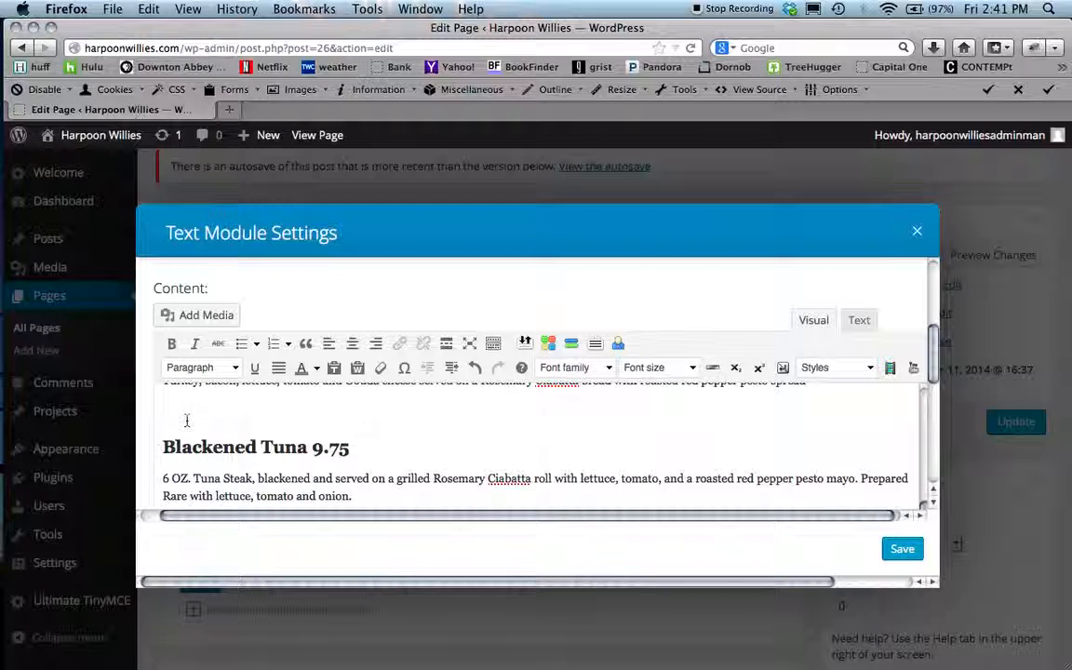
pyautogui.scroll(1, 177, 420)
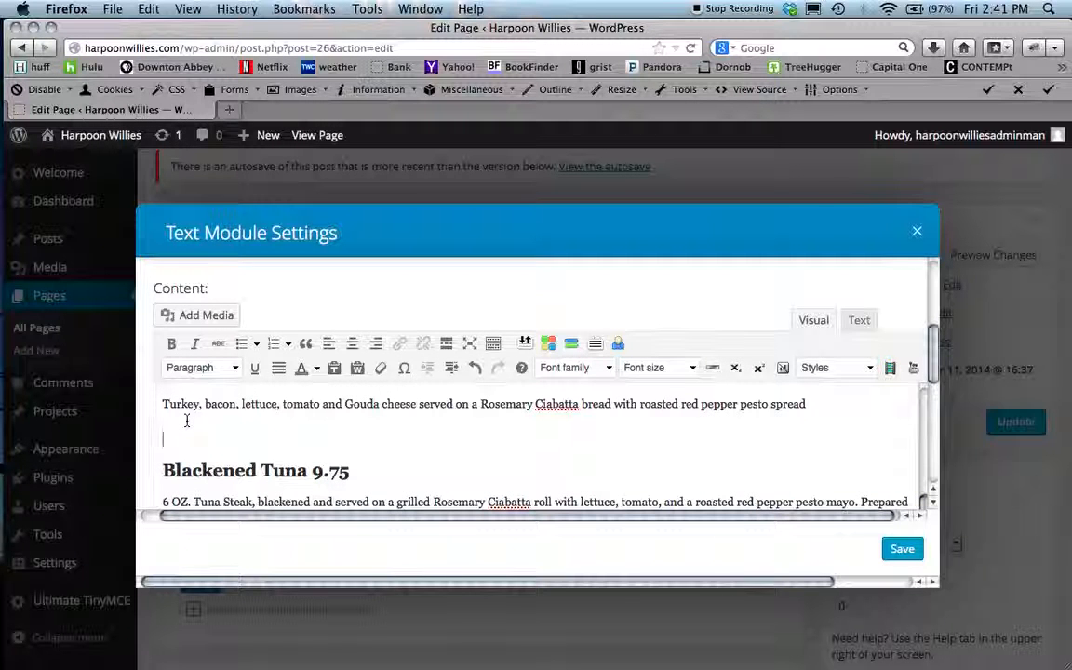
pyautogui.press('BackSpace')
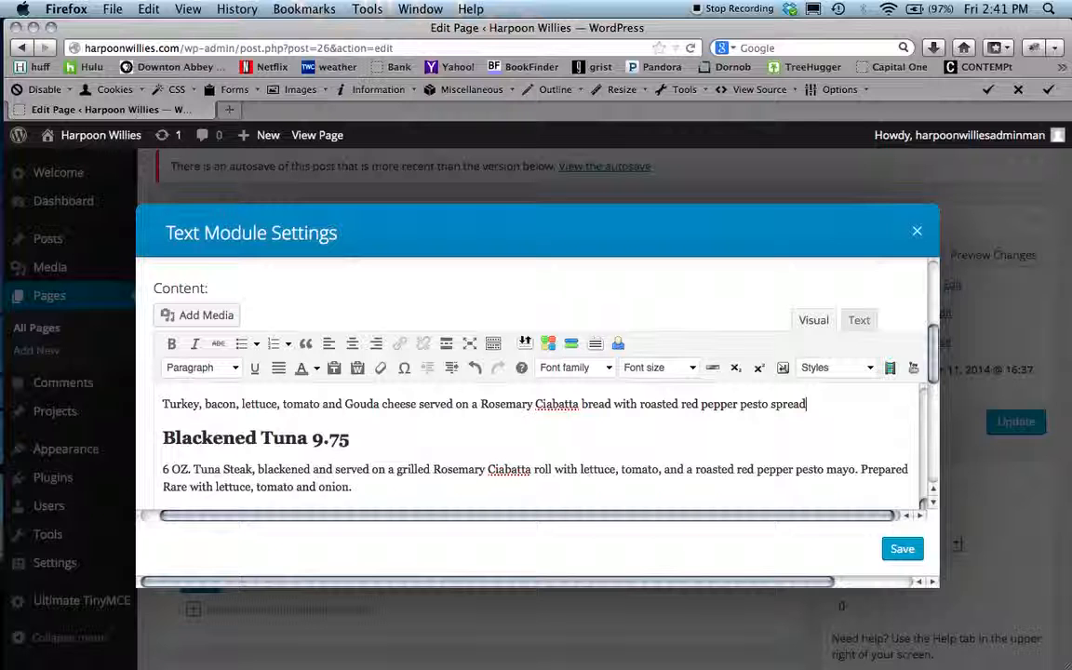
# - Delete the Grilled Pork Chop 8 heading and description along with its blank line
pyautogui.scroll(-2, 280, 447)
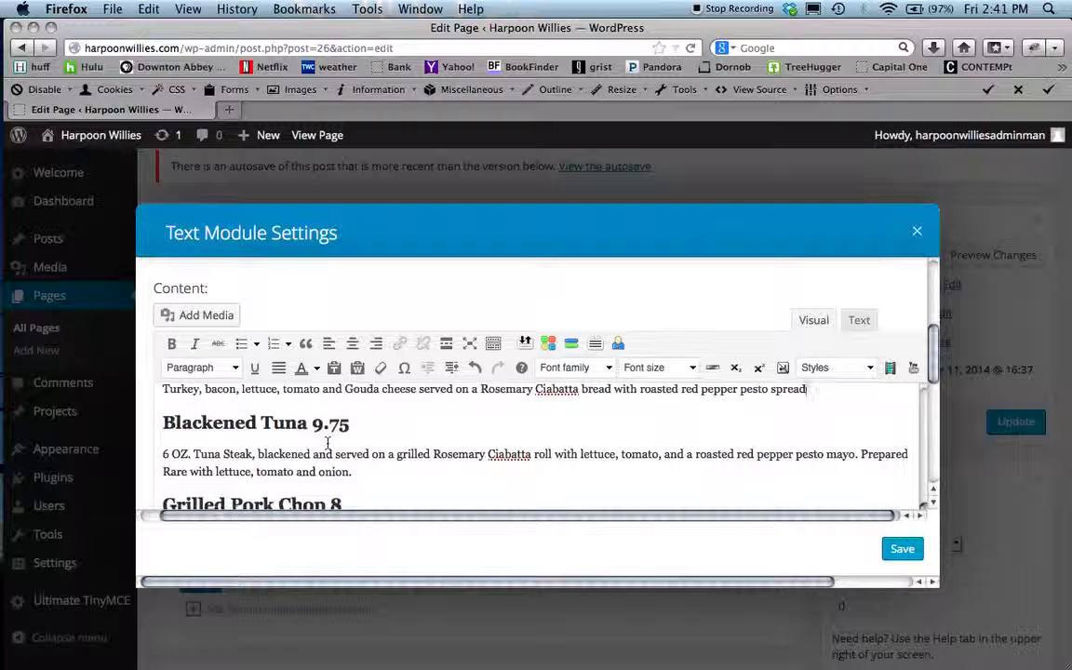
pyautogui.scroll(-1, 326, 439)
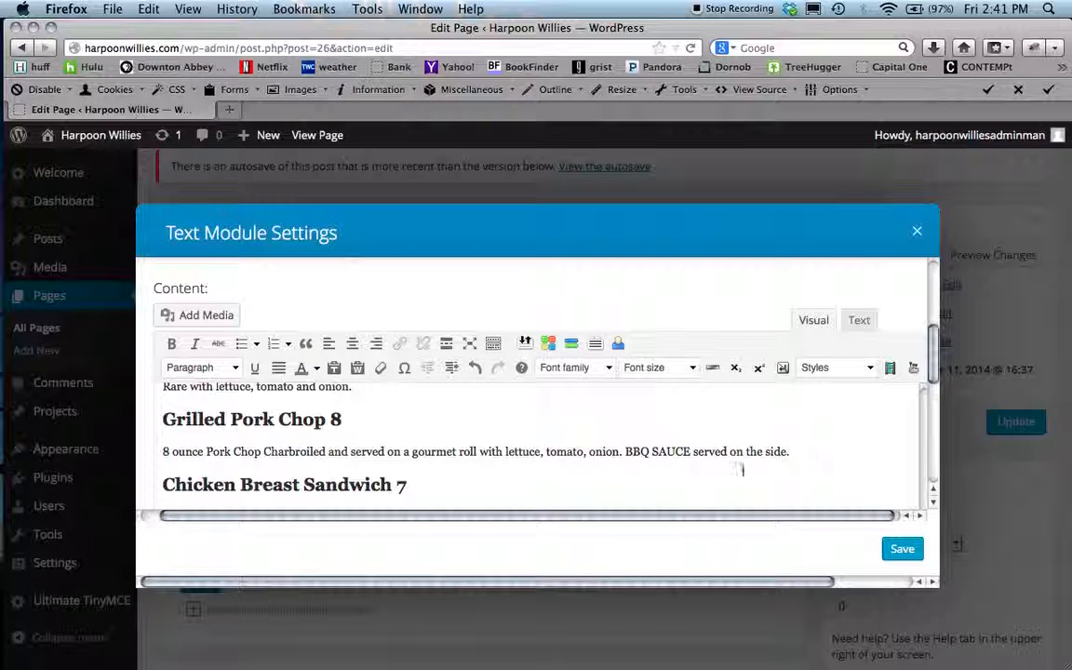
pyautogui.moveTo(806, 451); pyautogui.dragTo(161, 414)
pyautogui.press('BackSpace')
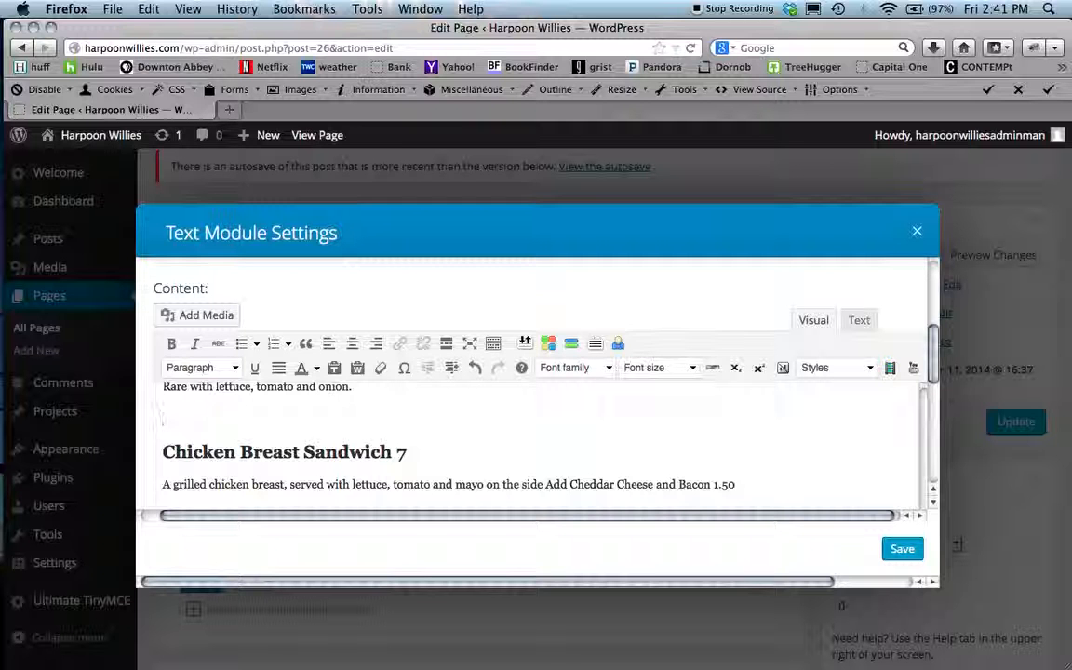
pyautogui.press('BackSpace')
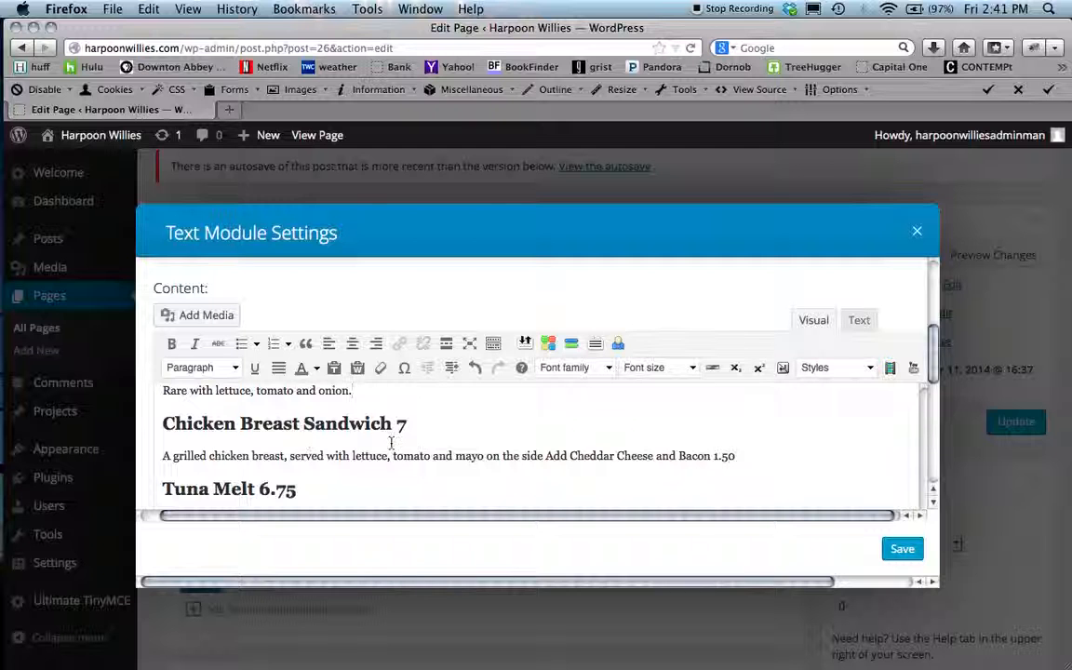
# - Switch to the menu PDF in Preview and copy the Italian Beef heading and description
pyautogui.scroll(-5, 391, 443)
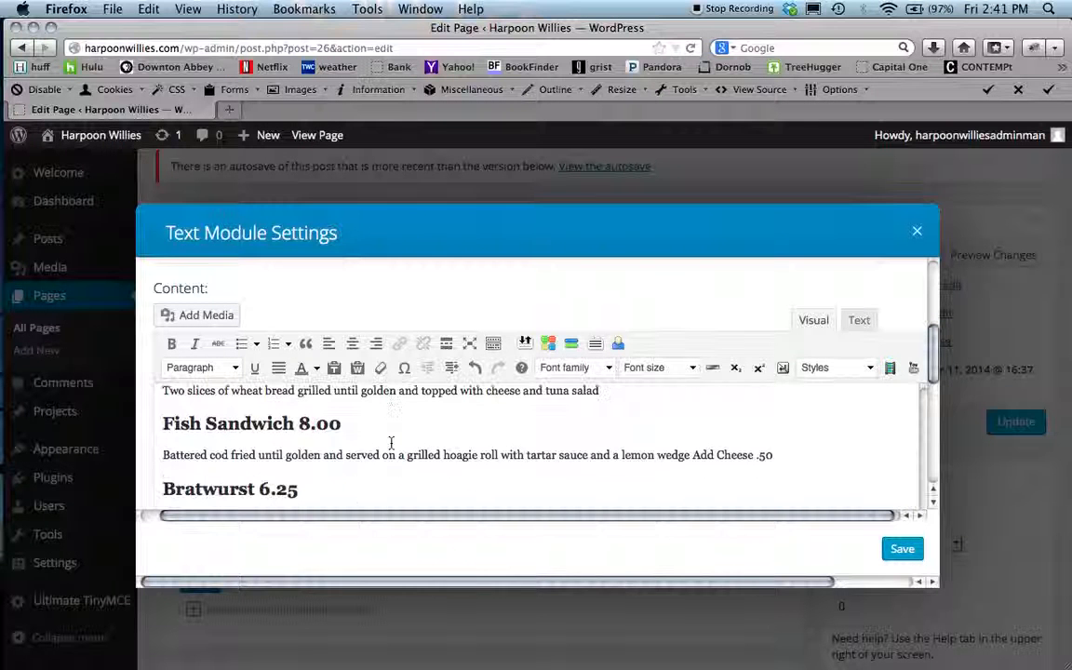
pyautogui.scroll(-6, 391, 442)
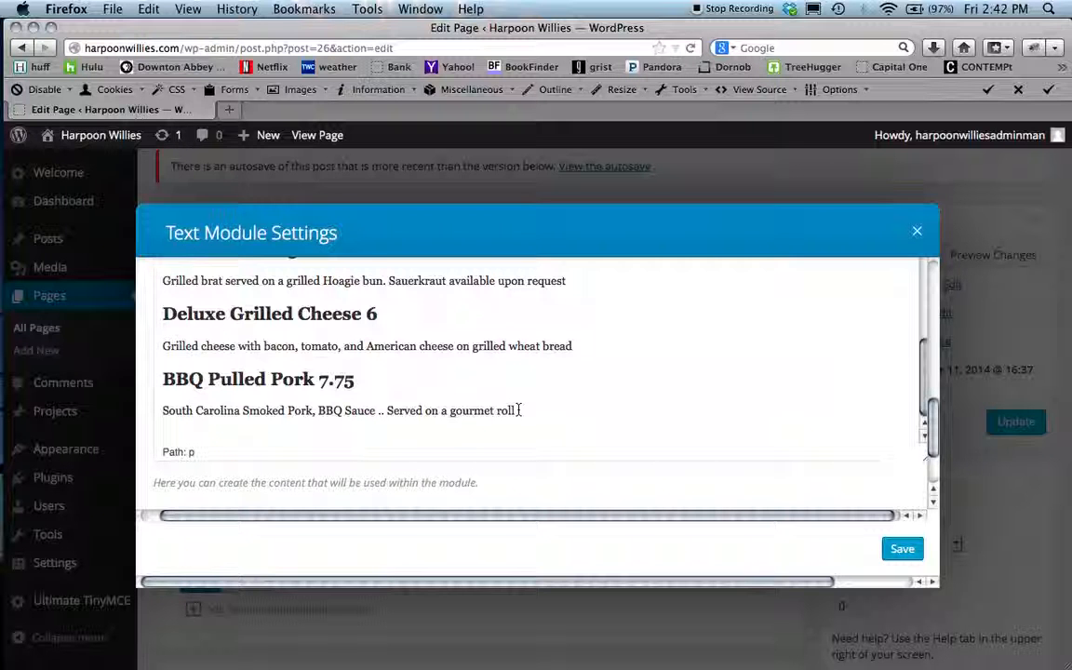
pyautogui.moveTo(1, 456)
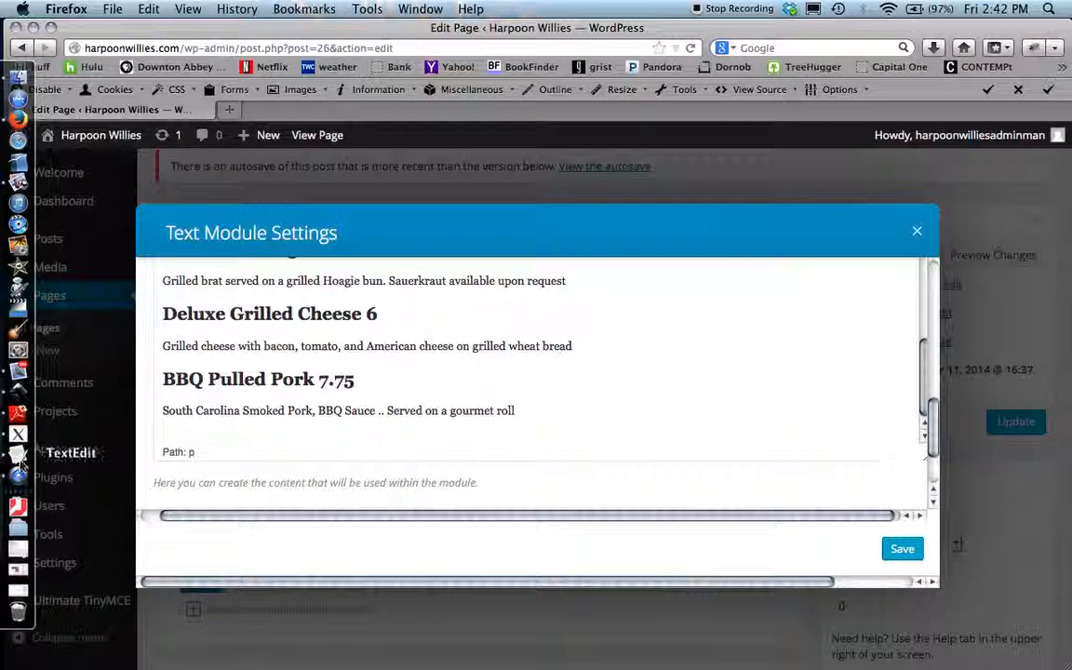
pyautogui.click(19, 184)
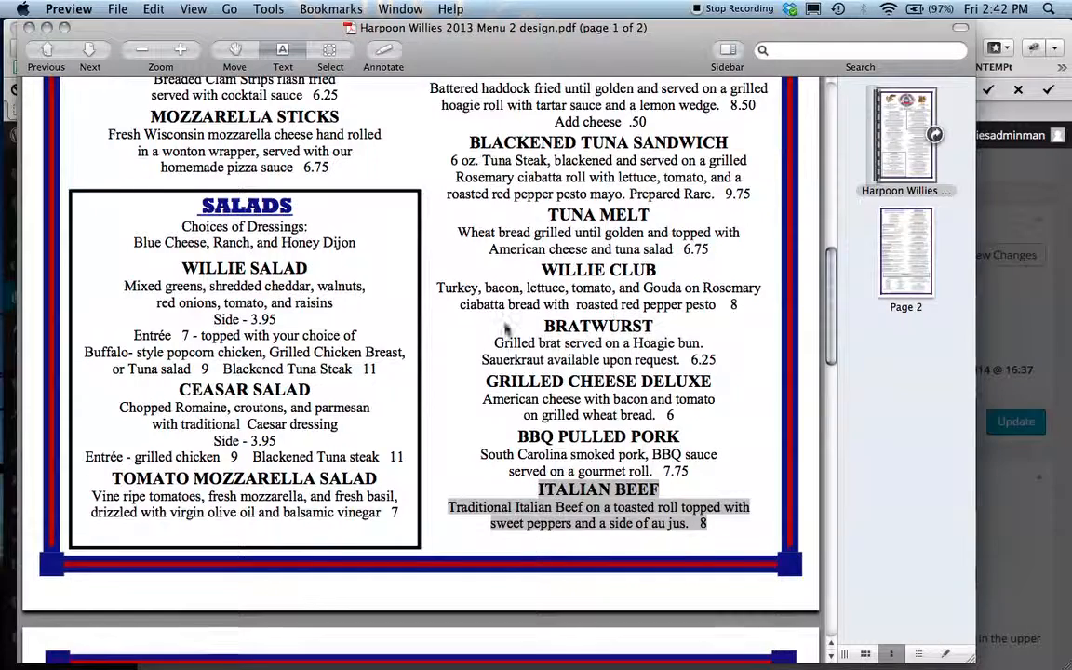
pyautogui.scroll(2, 456, 294)
pyautogui.scroll(-5, 456, 294)
pyautogui.click(716, 478)
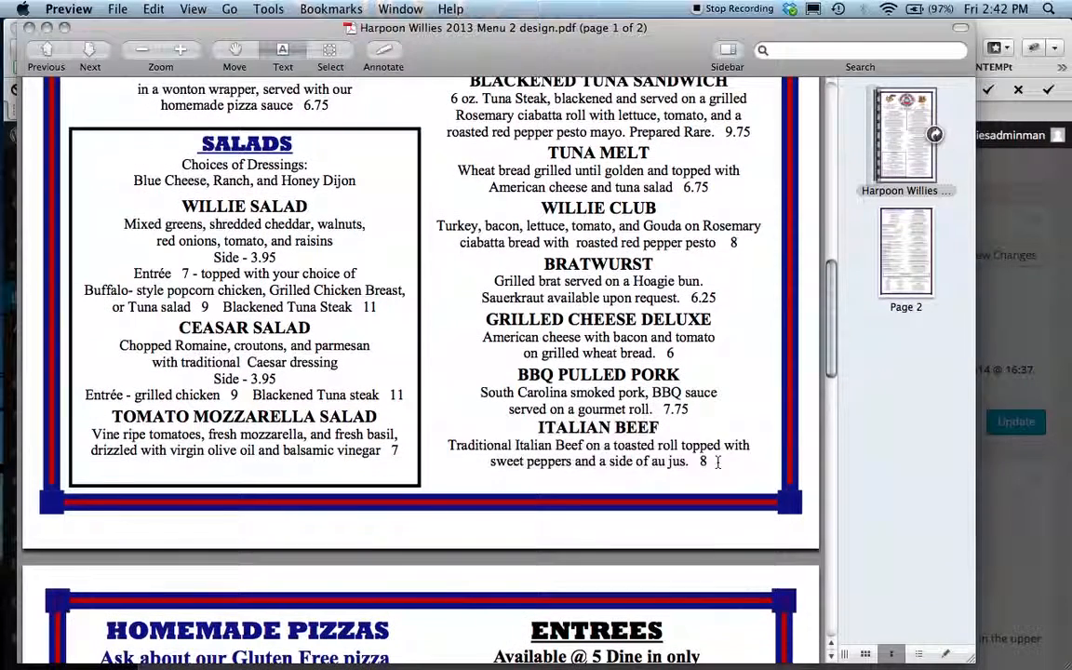
pyautogui.moveTo(710, 462); pyautogui.dragTo(538, 430)
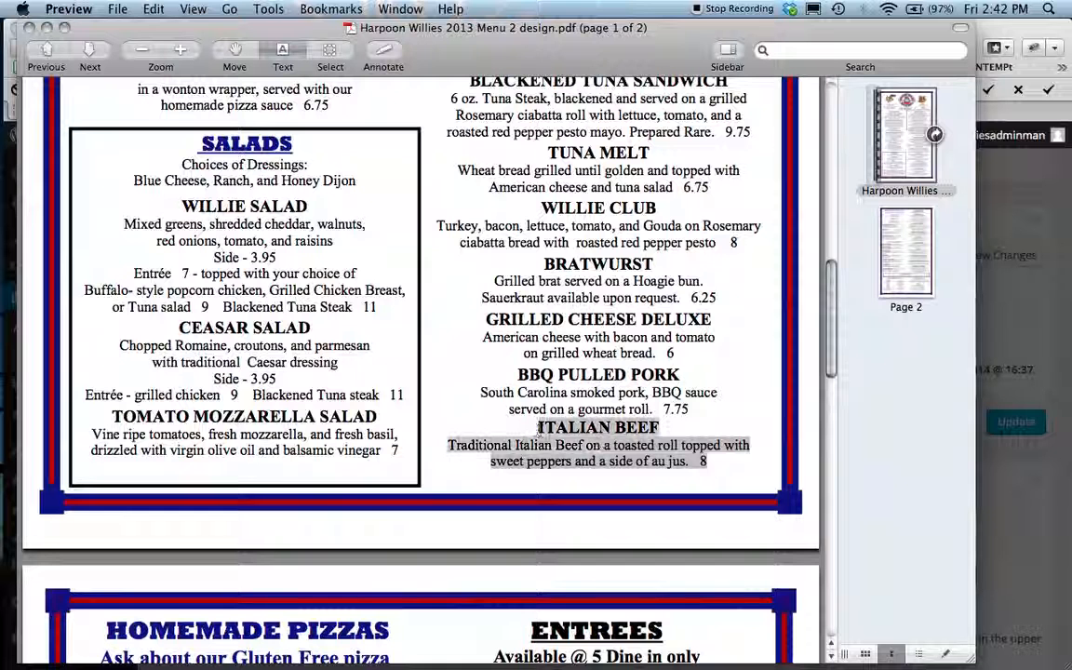
pyautogui.rightClick(599, 430)
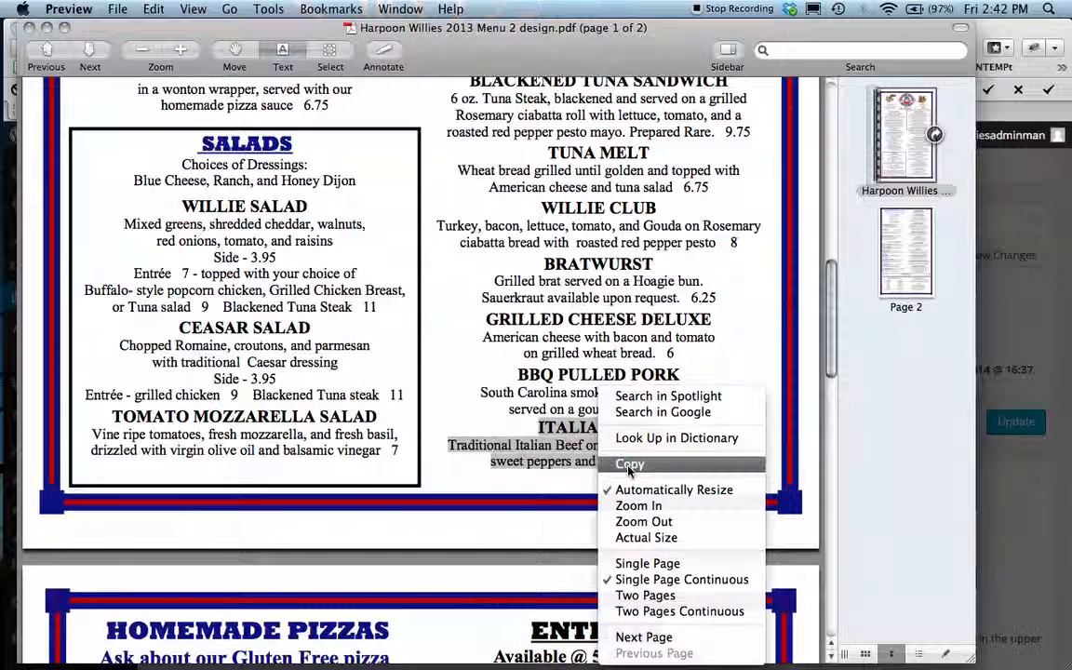
pyautogui.click(628, 466)
# - Return to the editor and paste the Italian Beef text on a new line after the BBQ Pulled Pork description
pyautogui.press('super+Tab')
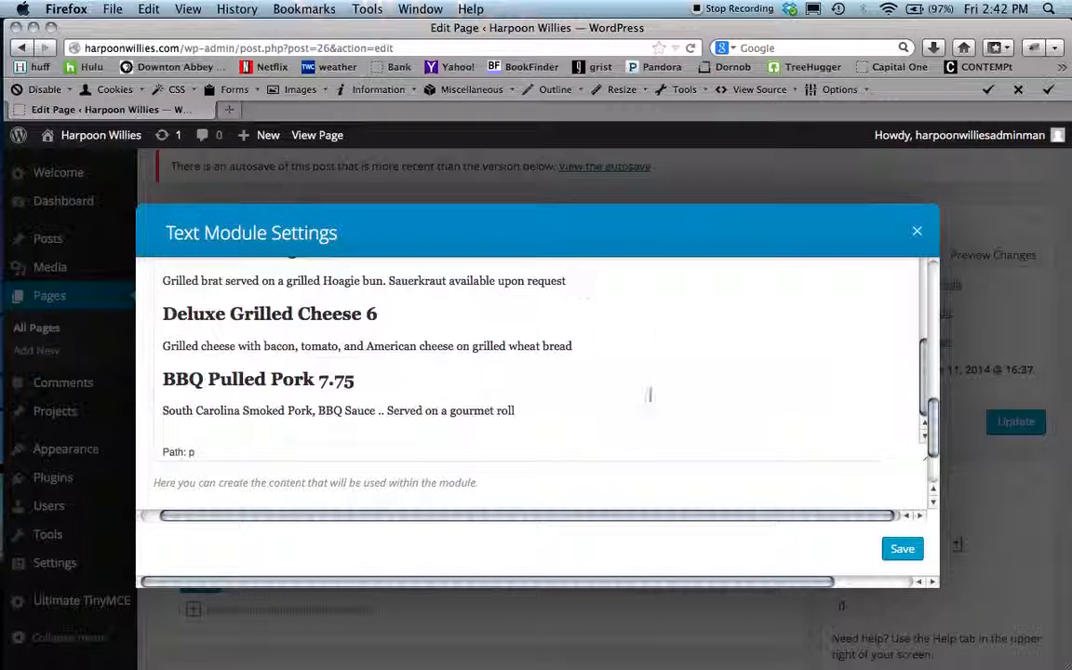
pyautogui.click(518, 411)
pyautogui.press('Return')
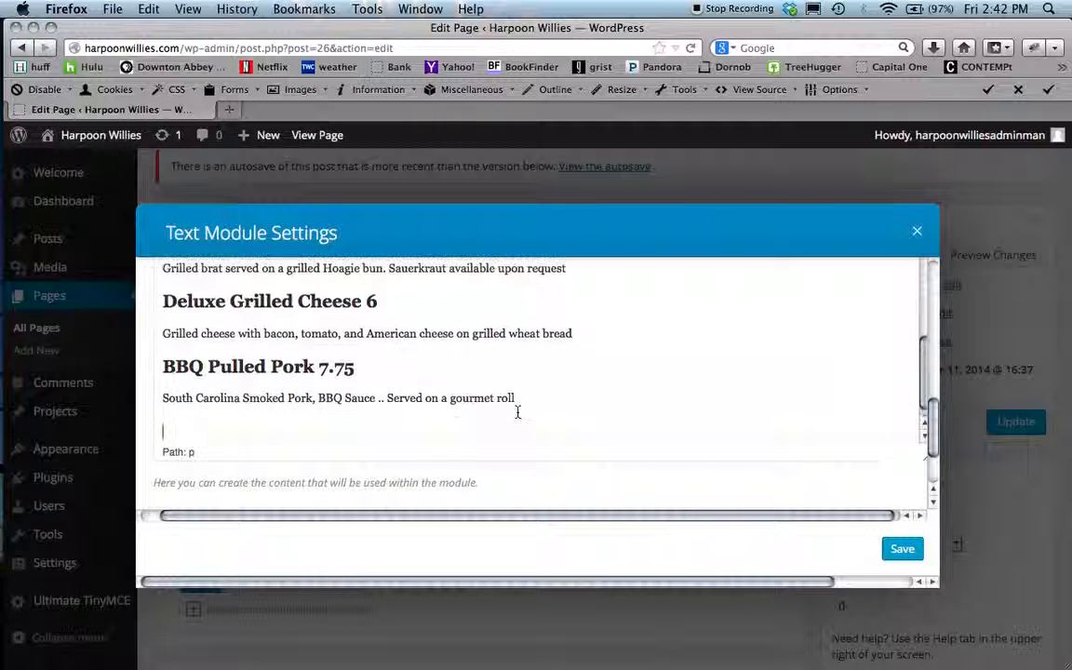
pyautogui.rightClick(165, 432)
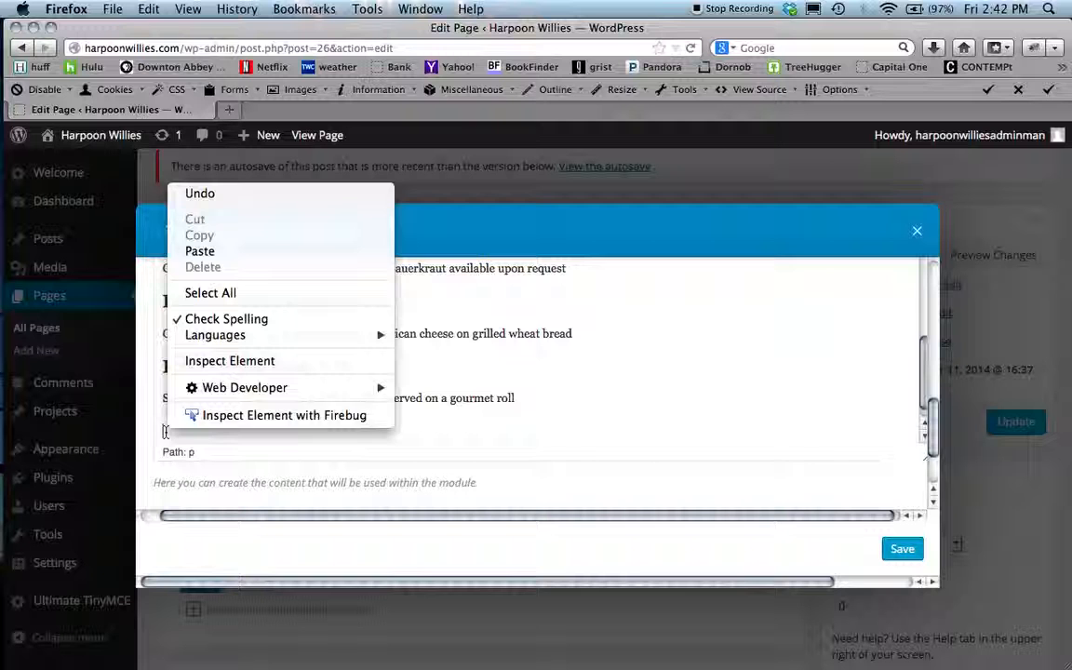
pyautogui.click(200, 251)
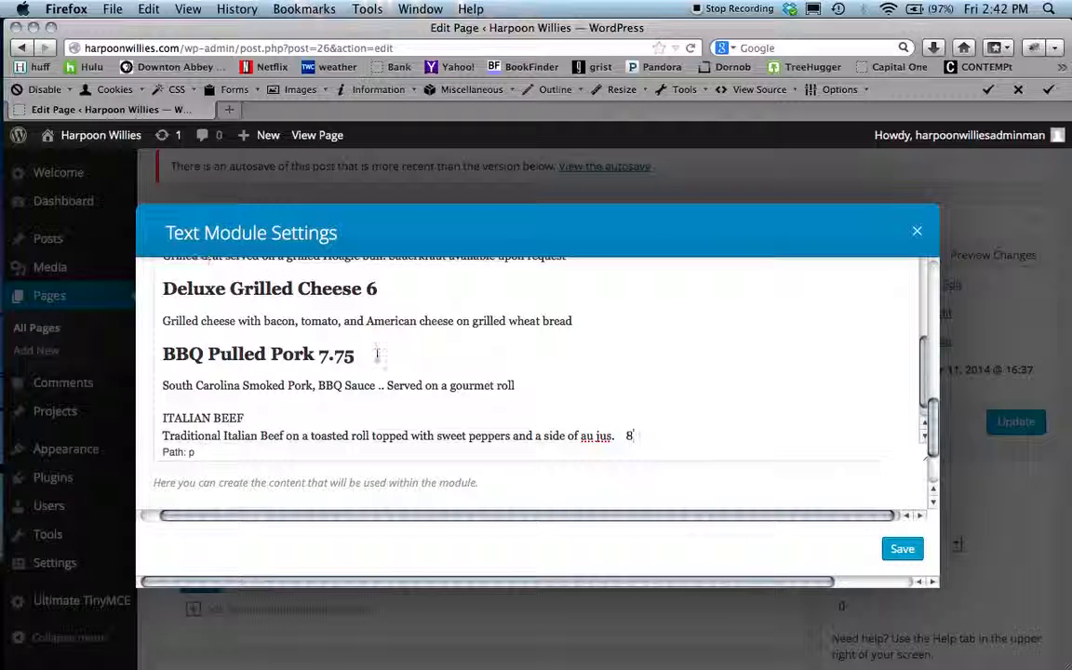
# - Move the price 8 to the end of the ITALIAN BEEF line and format that line as Heading 2
pyautogui.scroll(-1, 549, 387)
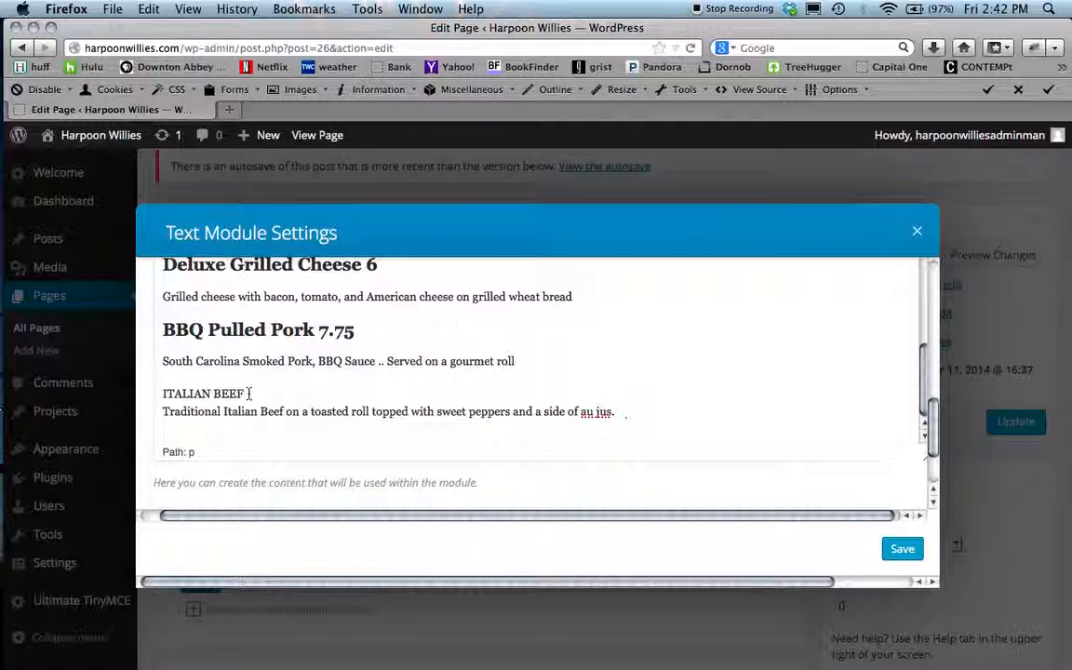
pyautogui.click(249, 394)
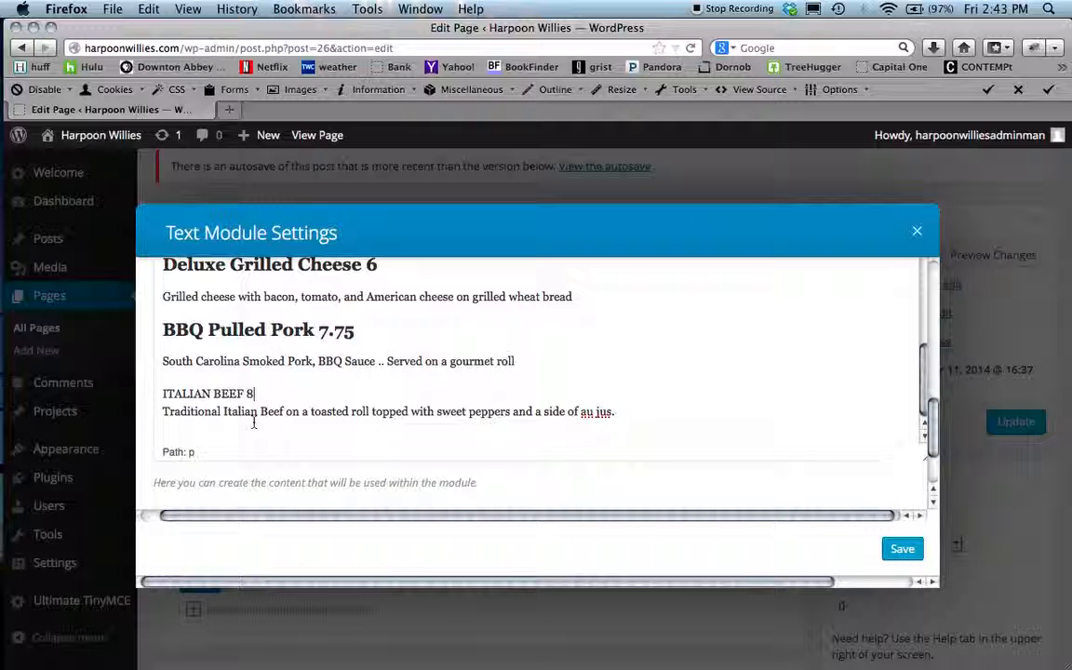
pyautogui.click(243, 331)
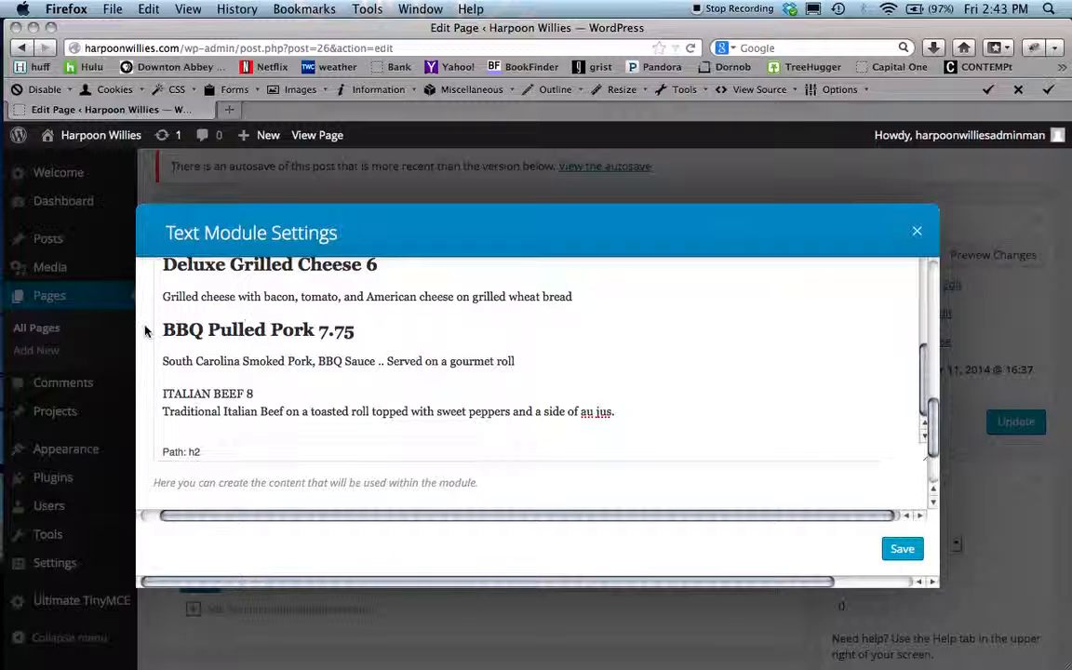
pyautogui.scroll(5, 143, 294)
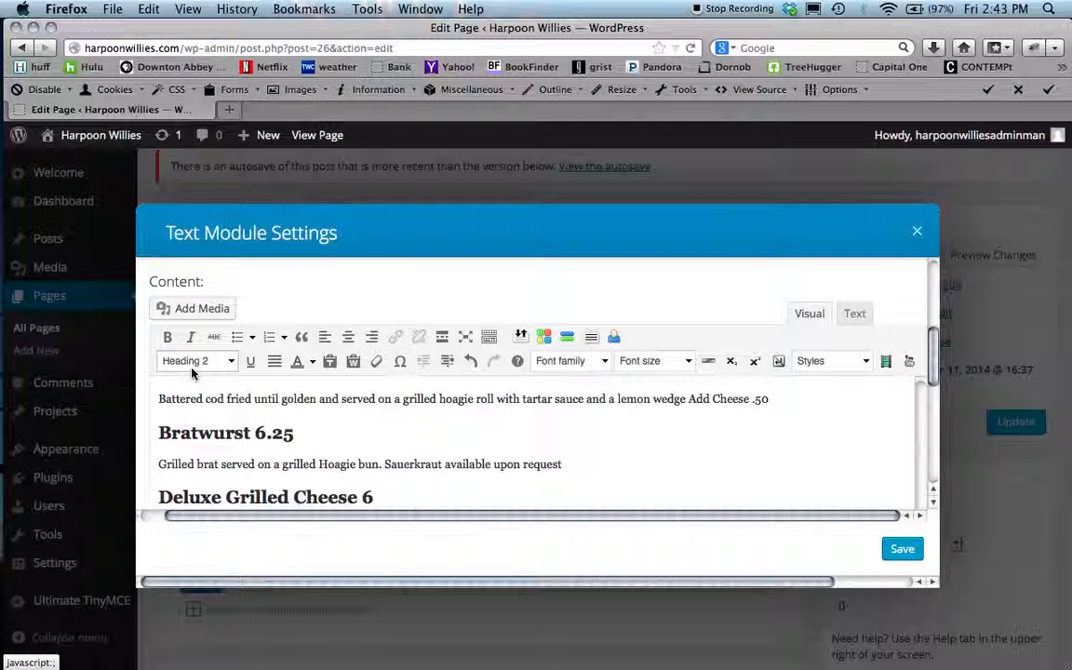
pyautogui.scroll(-5, 142, 393)
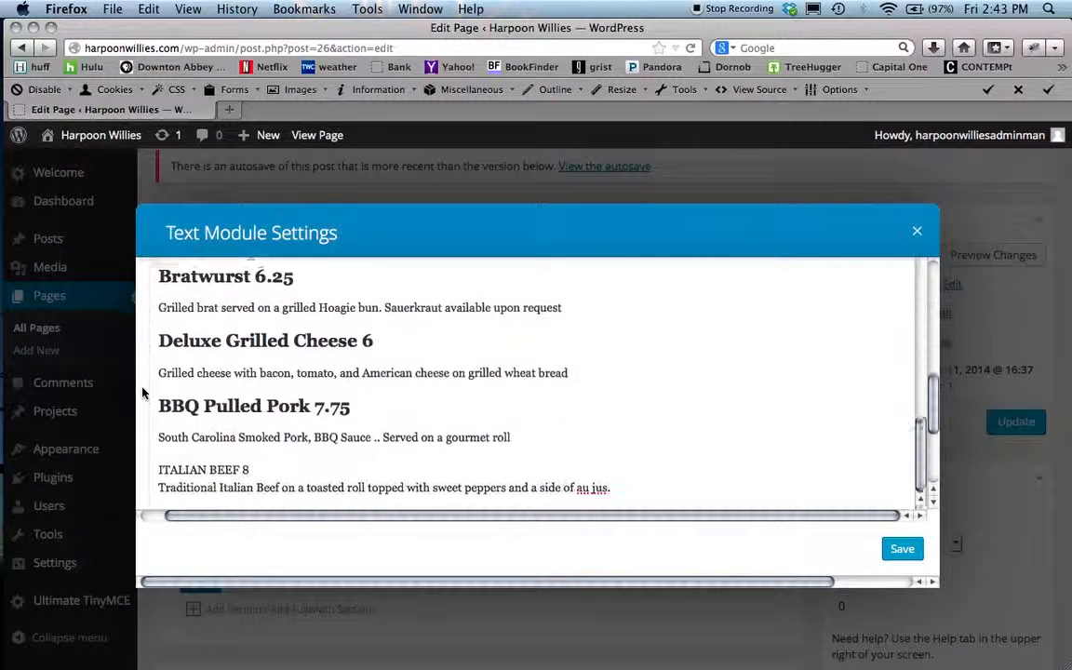
pyautogui.click(253, 393)
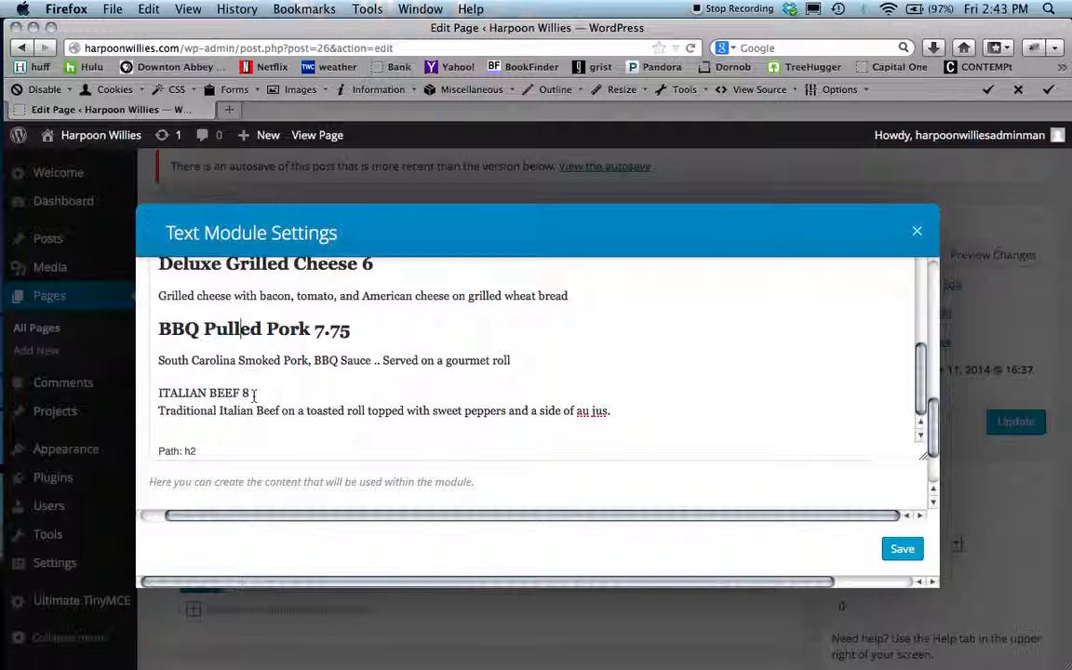
pyautogui.moveTo(246, 393); pyautogui.dragTo(159, 393)
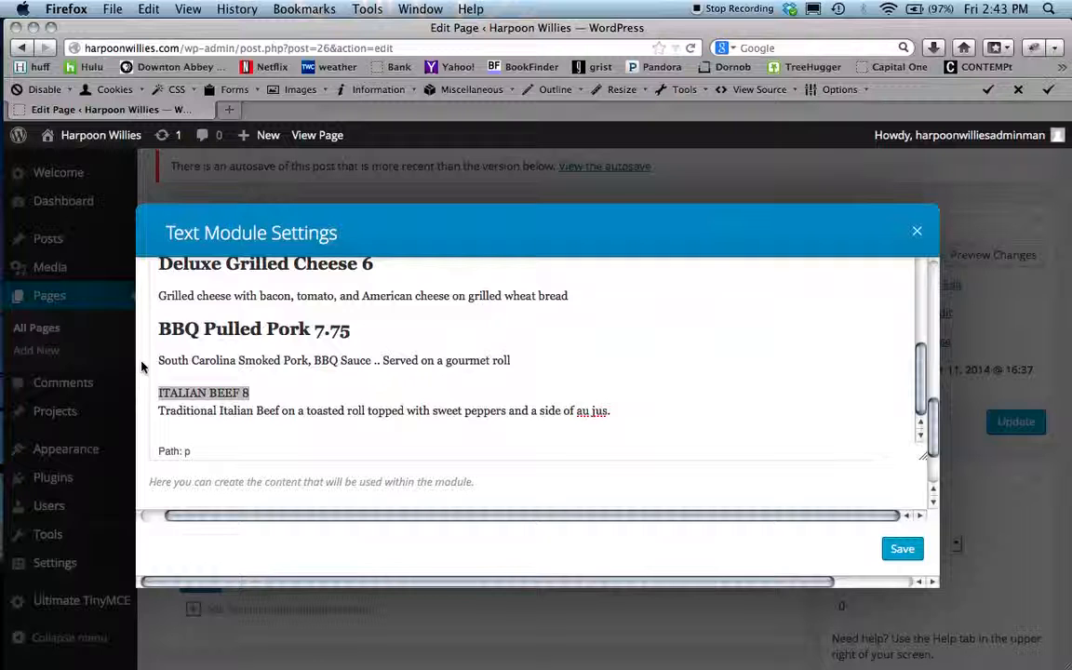
pyautogui.scroll(6, 141, 365)
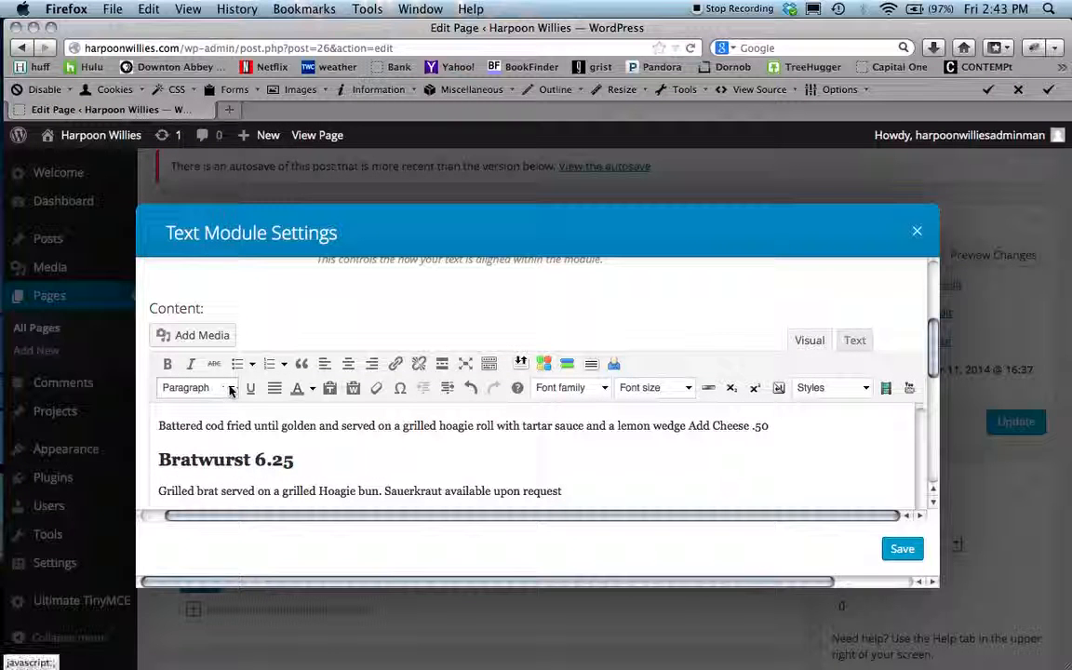
pyautogui.click(232, 390)
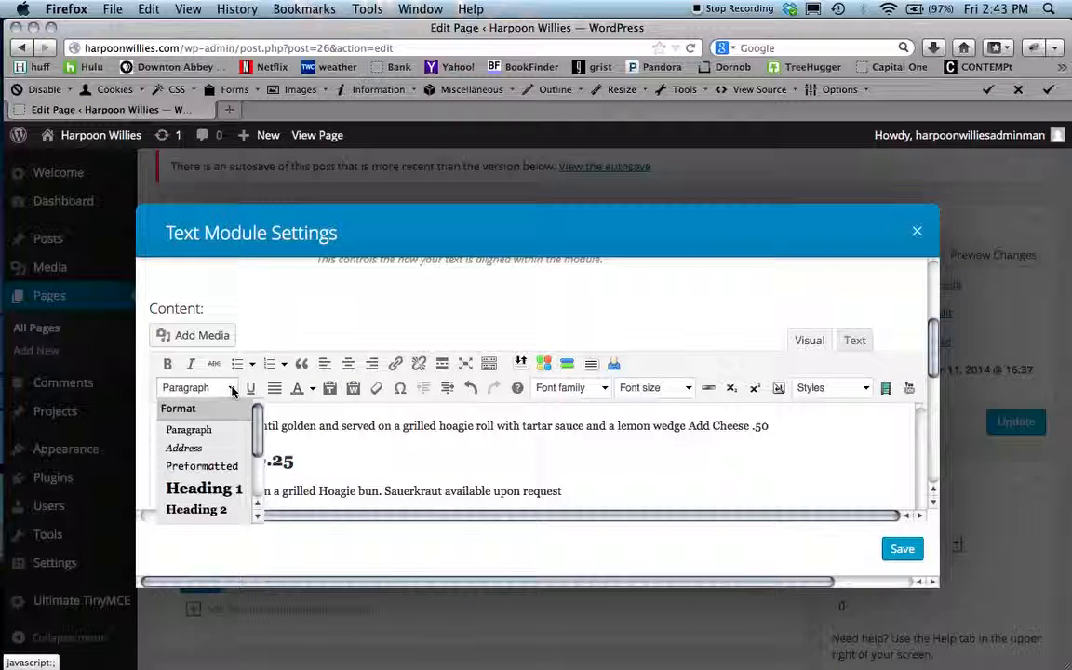
pyautogui.click(207, 511)
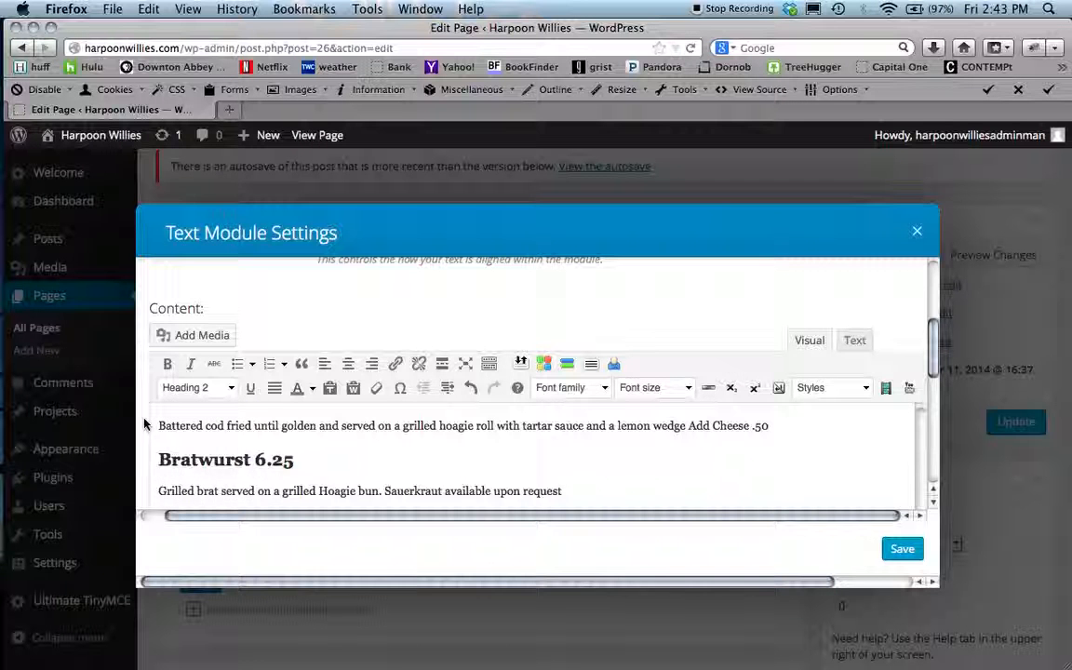
# - Split the Italian Beef description onto its own line after ITALIAN BEEF 8
pyautogui.scroll(-10, 144, 425)
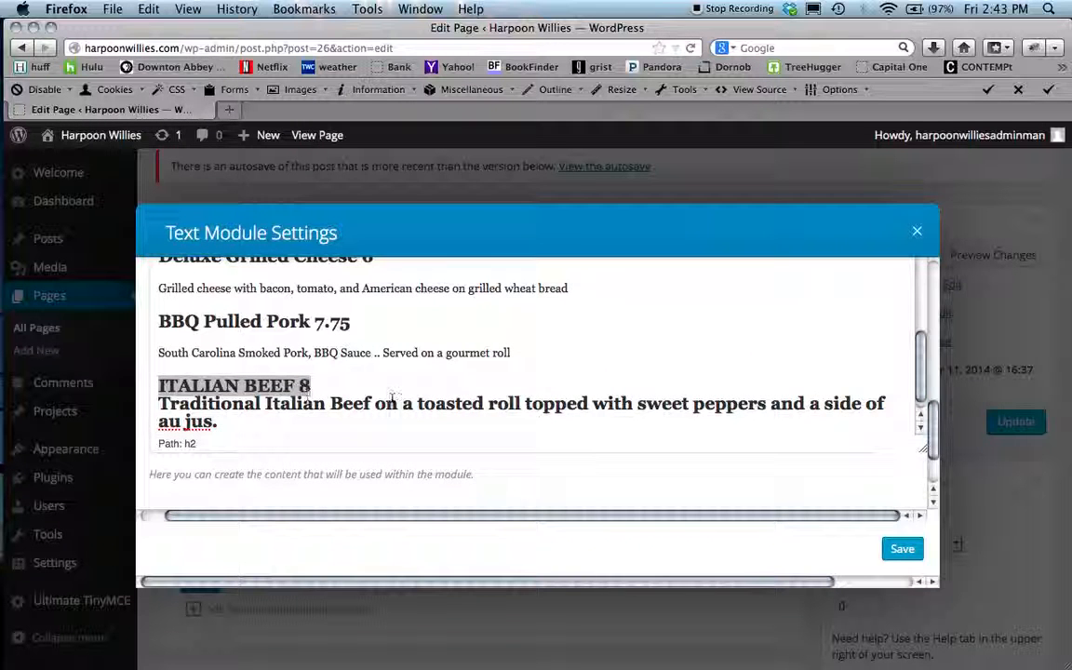
pyautogui.click(314, 386)
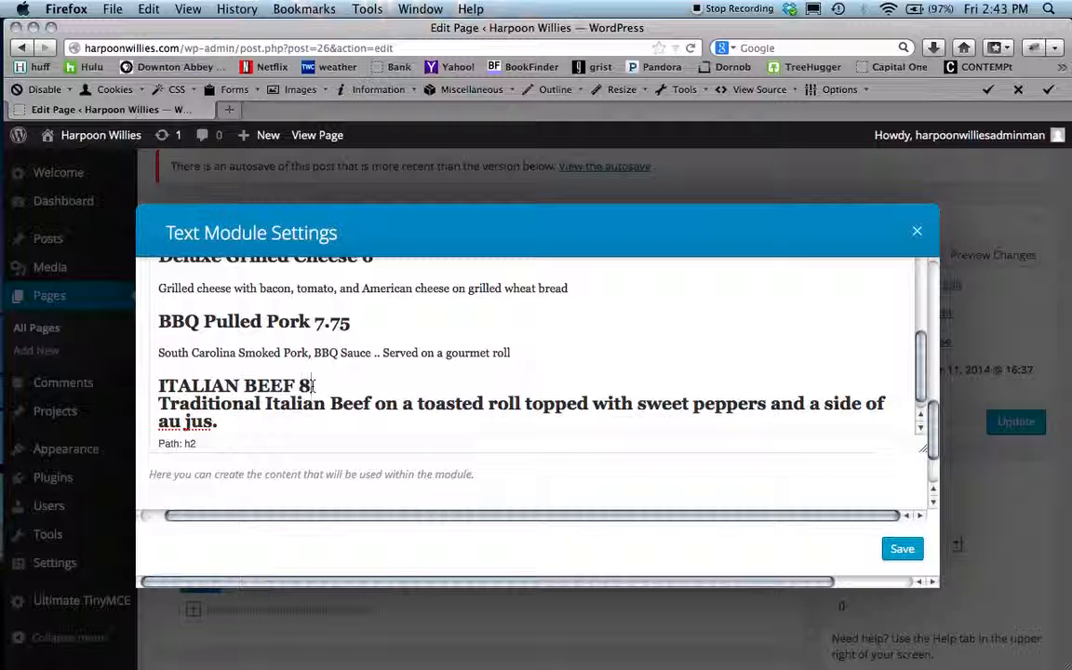
pyautogui.press('Return')
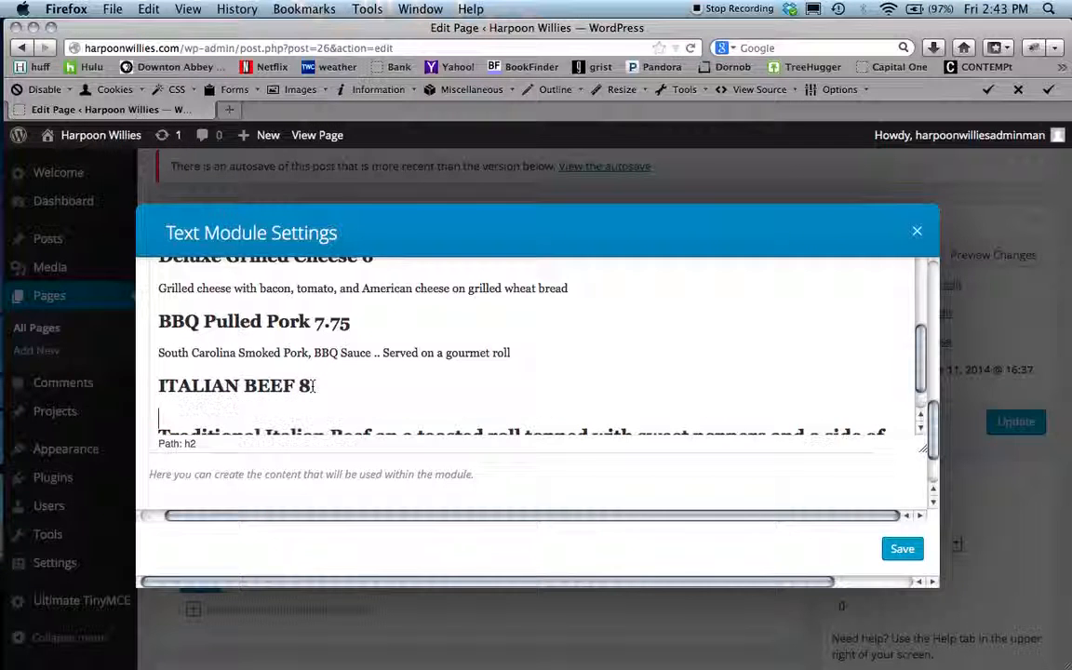
# - Set the Italian Beef description to Paragraph format and remove the blank line above it
pyautogui.scroll(-1, 395, 384)
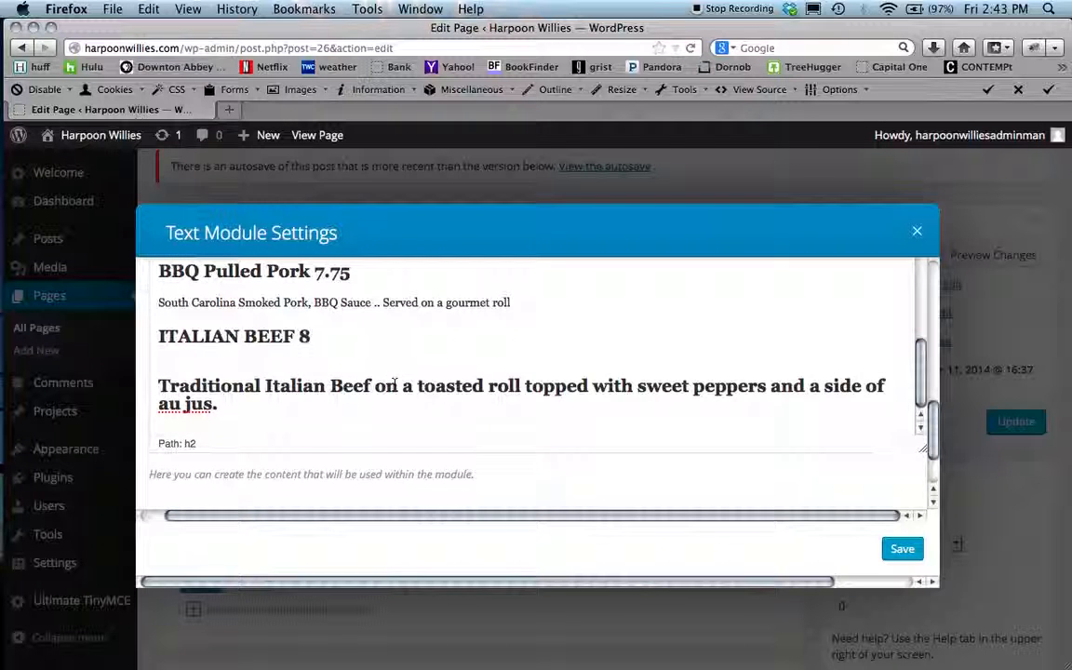
pyautogui.moveTo(225, 405); pyautogui.dragTo(147, 349)
pyautogui.press('super+c')
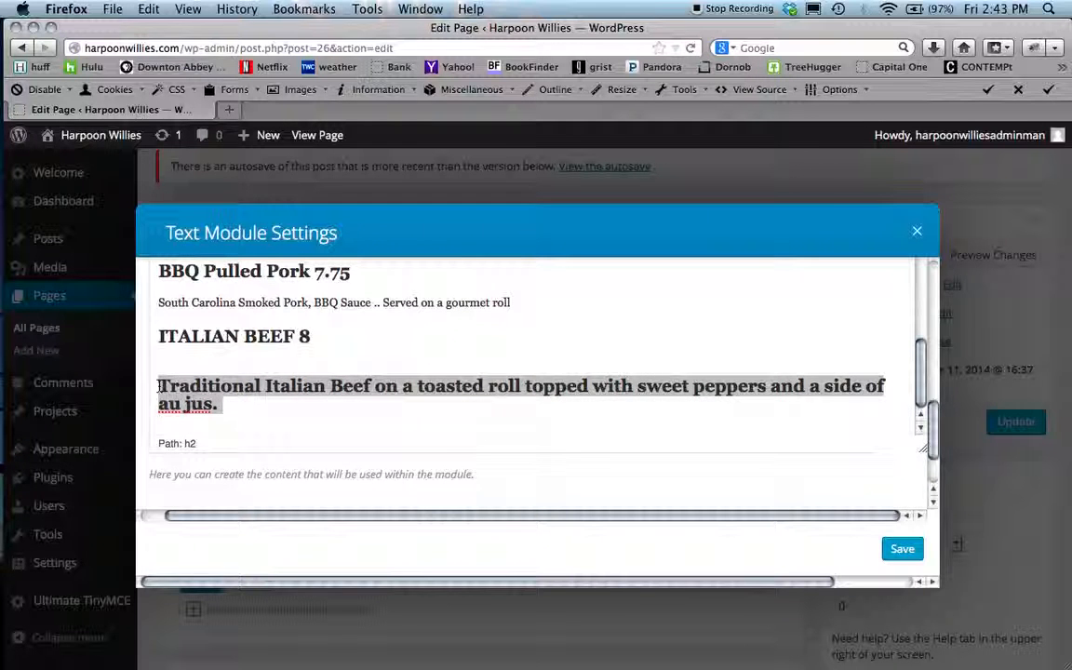
pyautogui.scroll(3, 140, 349)
pyautogui.scroll(4, 139, 349)
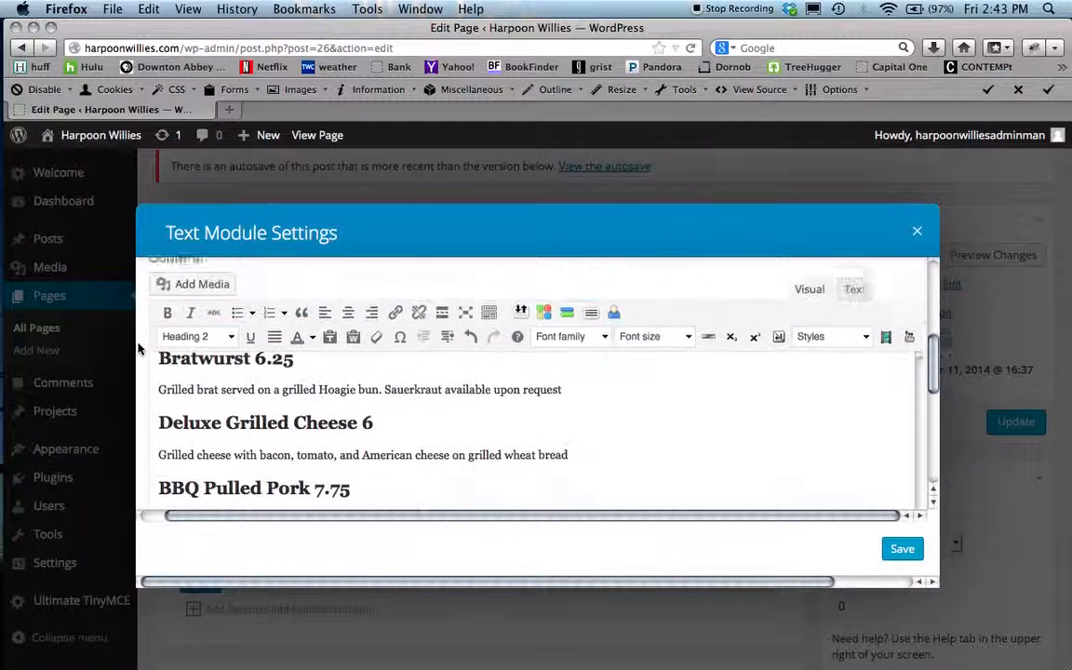
pyautogui.click(233, 386)
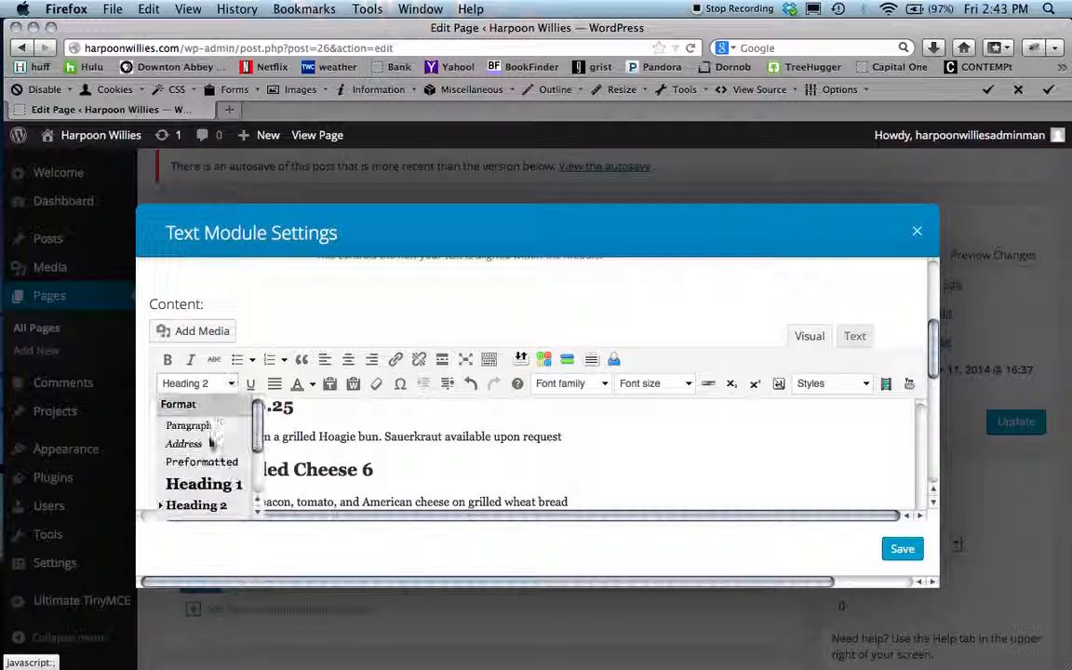
pyautogui.click(199, 431)
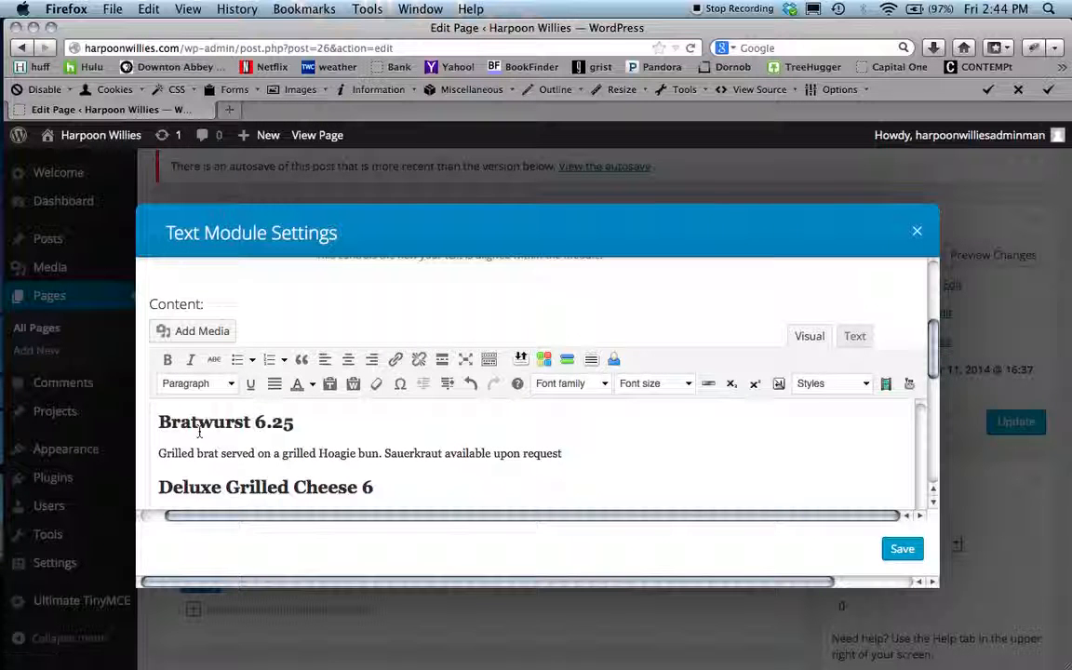
pyautogui.scroll(-5, 199, 430)
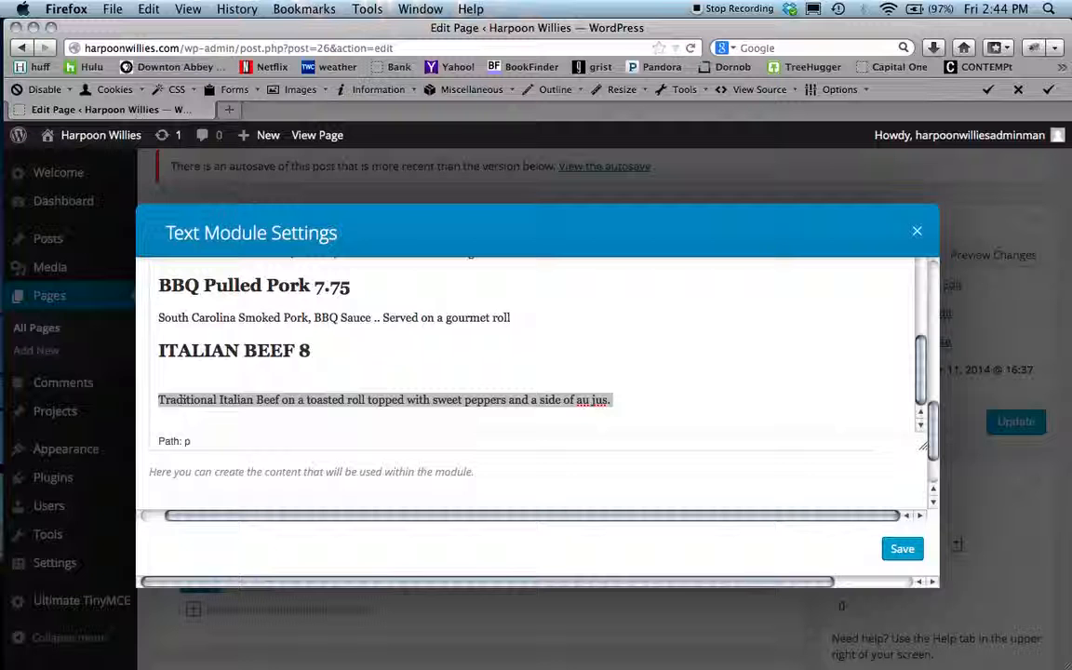
pyautogui.click(159, 400)
pyautogui.press('BackSpace')
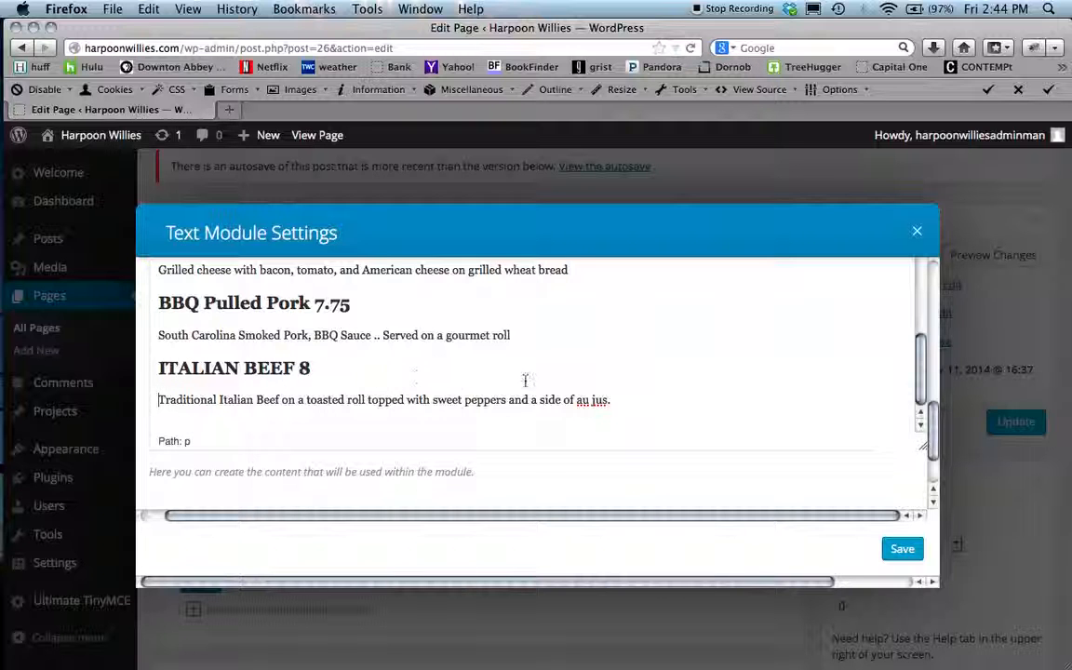
# - Compare the Sandwiches section of the menu PDF with the editor content
pyautogui.press('super+Tab')
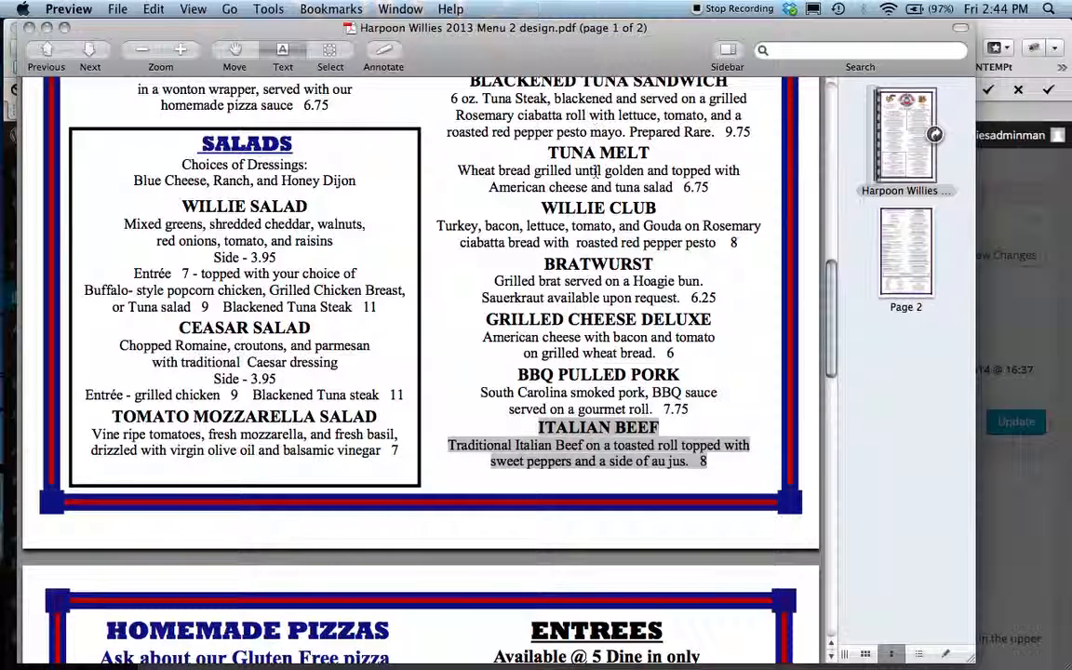
pyautogui.scroll(5, 597, 171)
pyautogui.scroll(2, 596, 171)
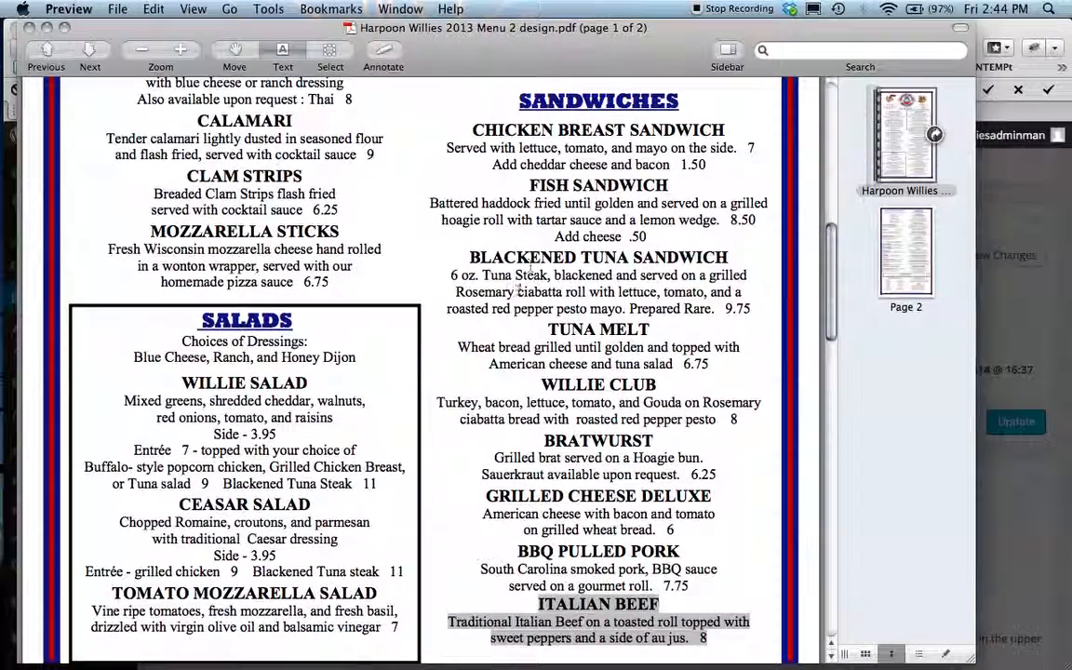
pyautogui.press('super+Tab')
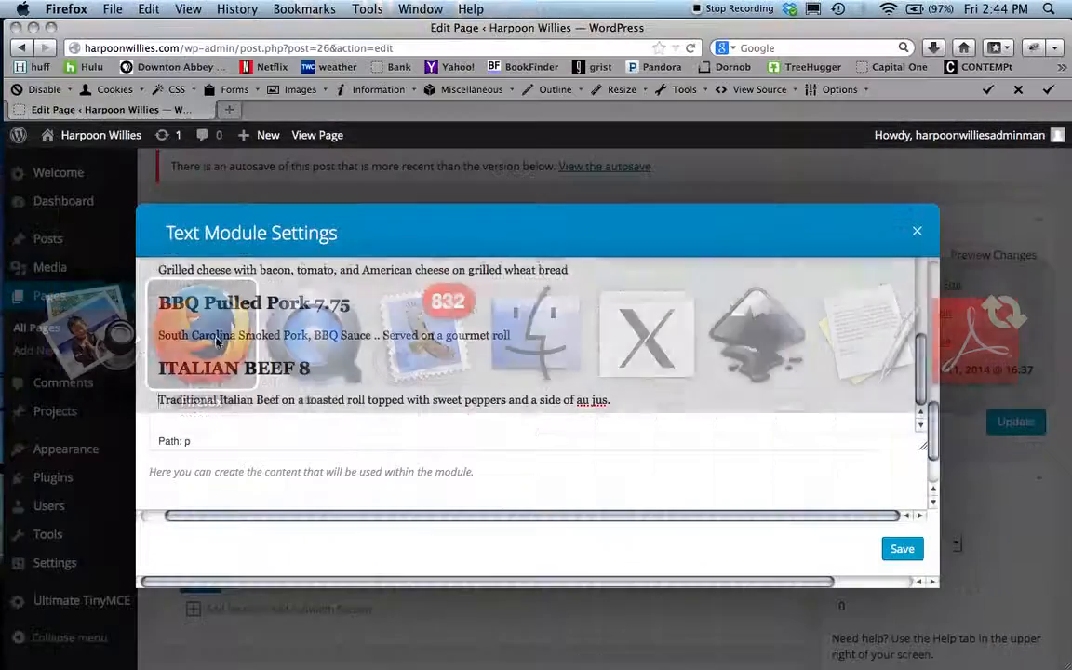
pyautogui.scroll(3, 300, 372)
pyautogui.scroll(1, 300, 371)
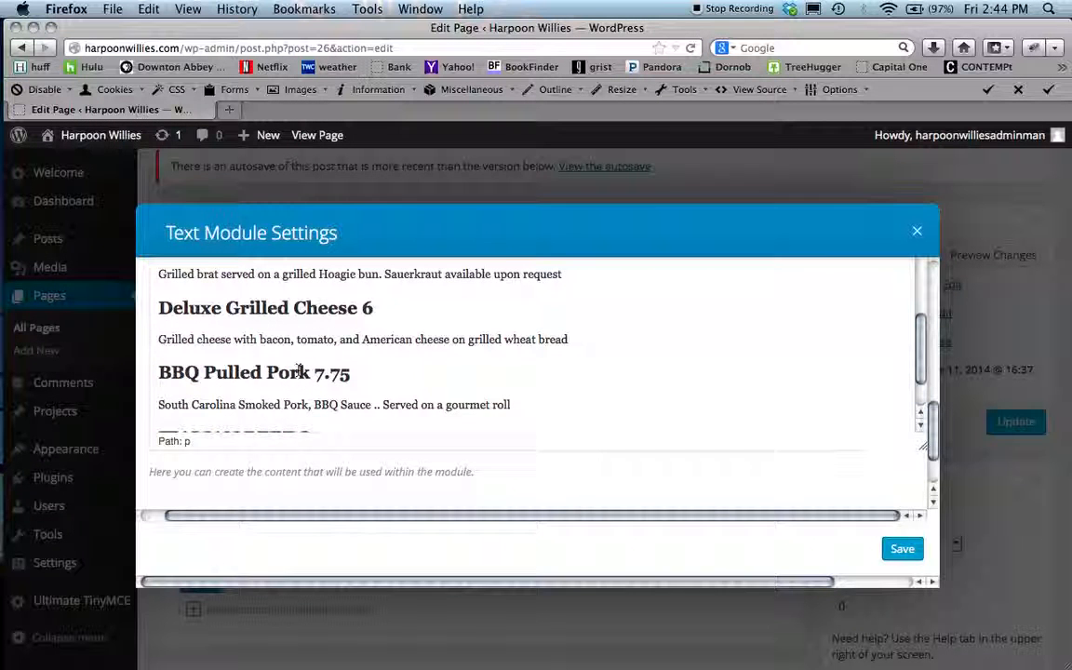
# - Retype the ITALIAN BEEF heading in title case as Italian Beef 8
pyautogui.scroll(-3, 300, 371)
pyautogui.scroll(2, 300, 371)
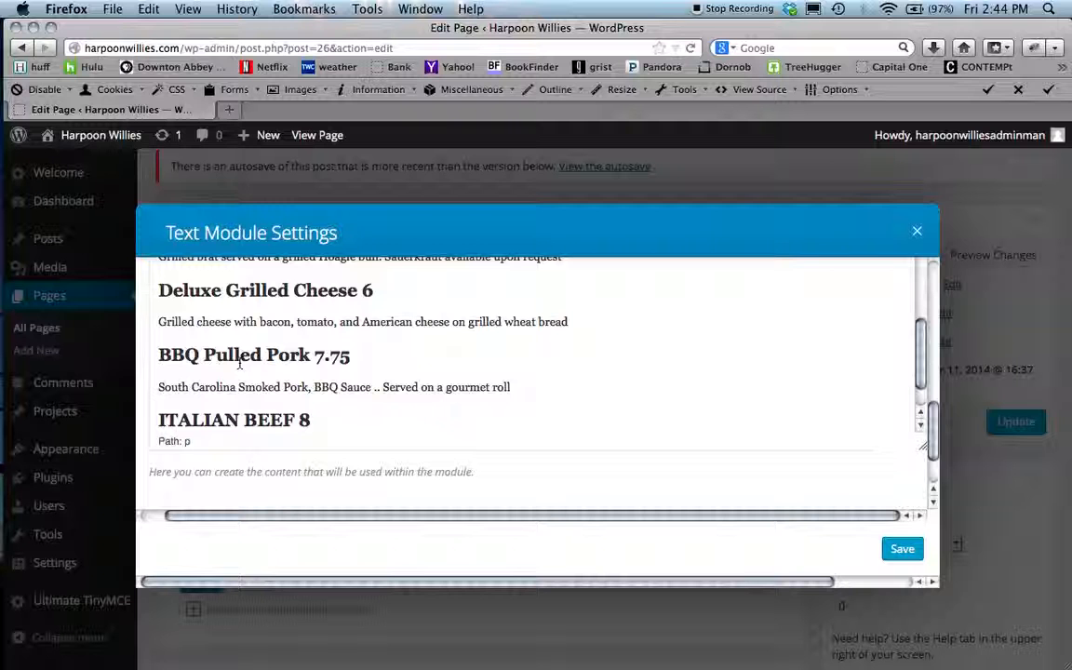
pyautogui.press('super+v')
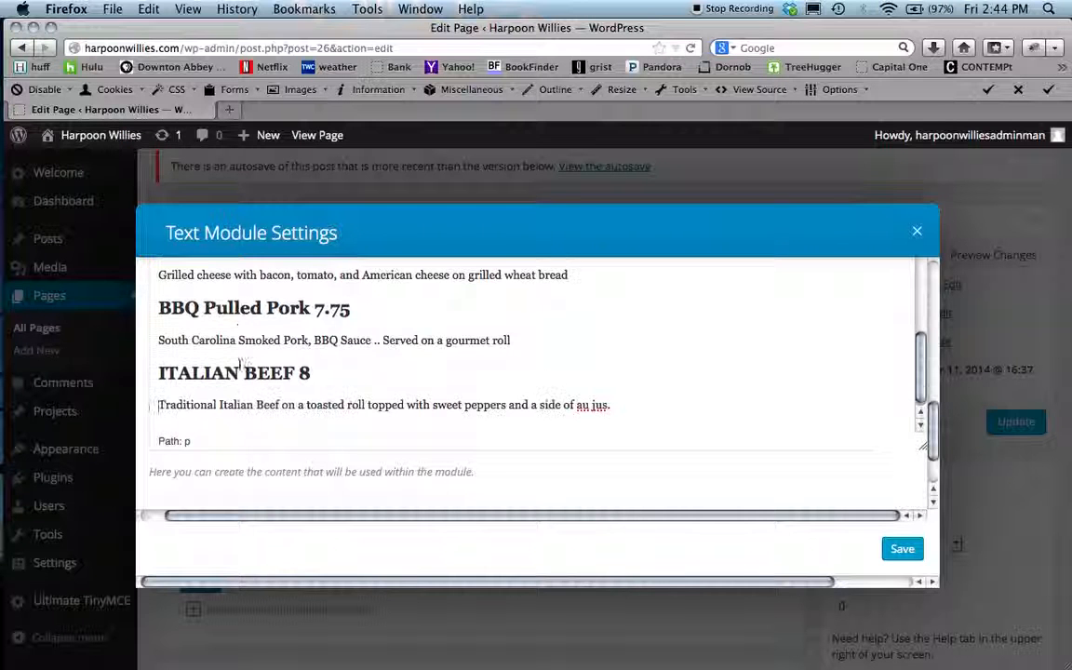
pyautogui.click(294, 372)
pyautogui.press('BackSpace')
pyautogui.press('BackSpace')
pyautogui.press('BackSpace')
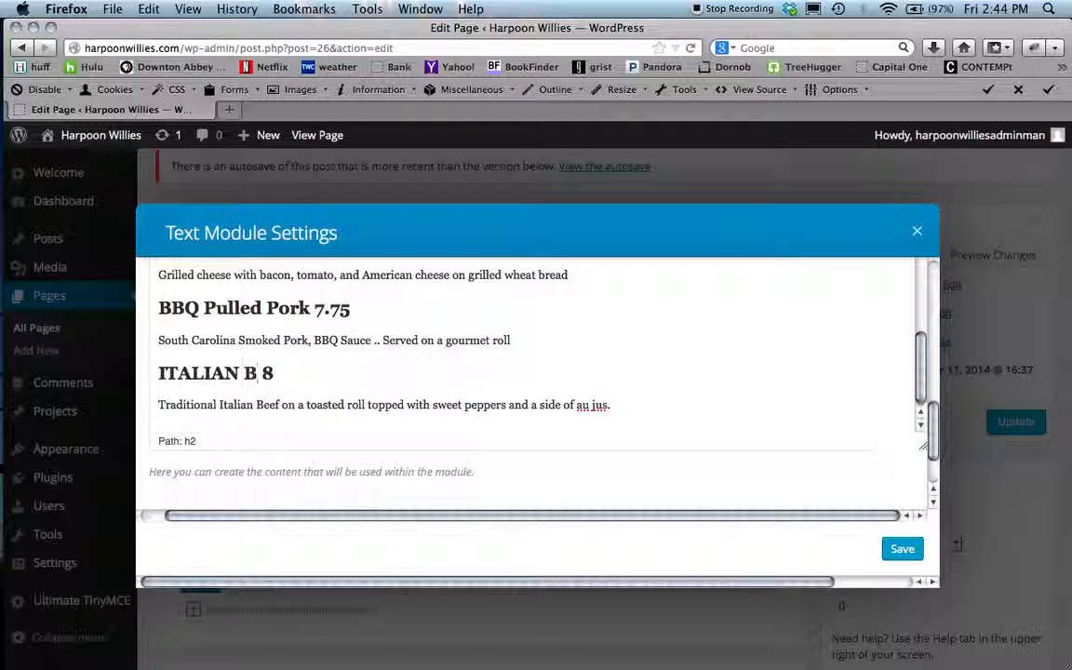
pyautogui.write('eef')
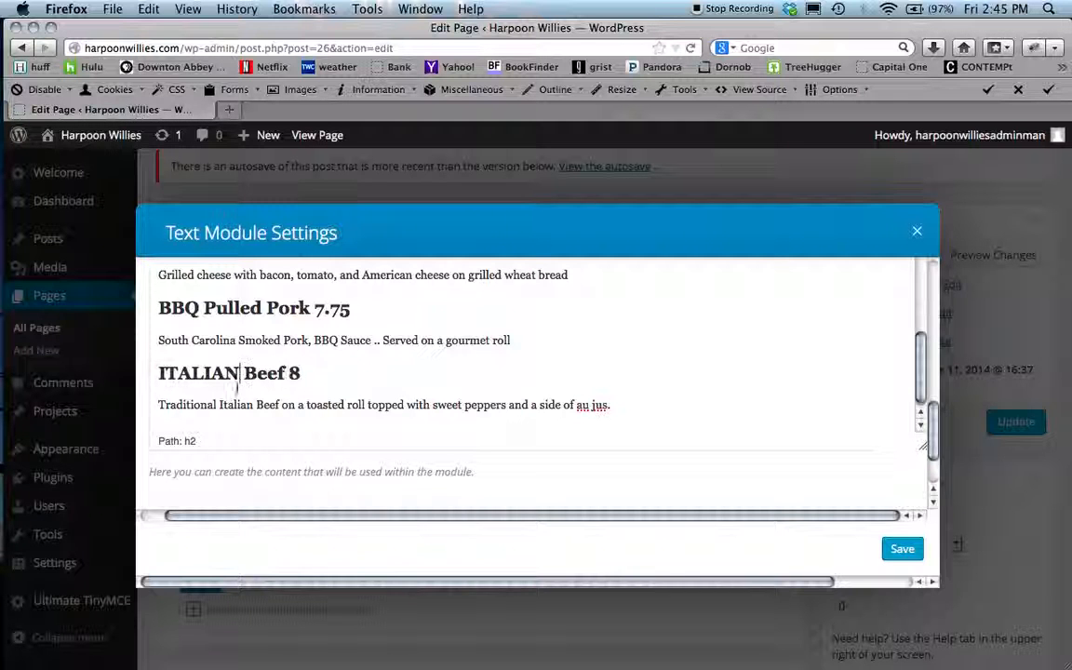
pyautogui.press('BackSpace')
pyautogui.press('BackSpace')
pyautogui.press('BackSpace')
pyautogui.press('BackSpace')
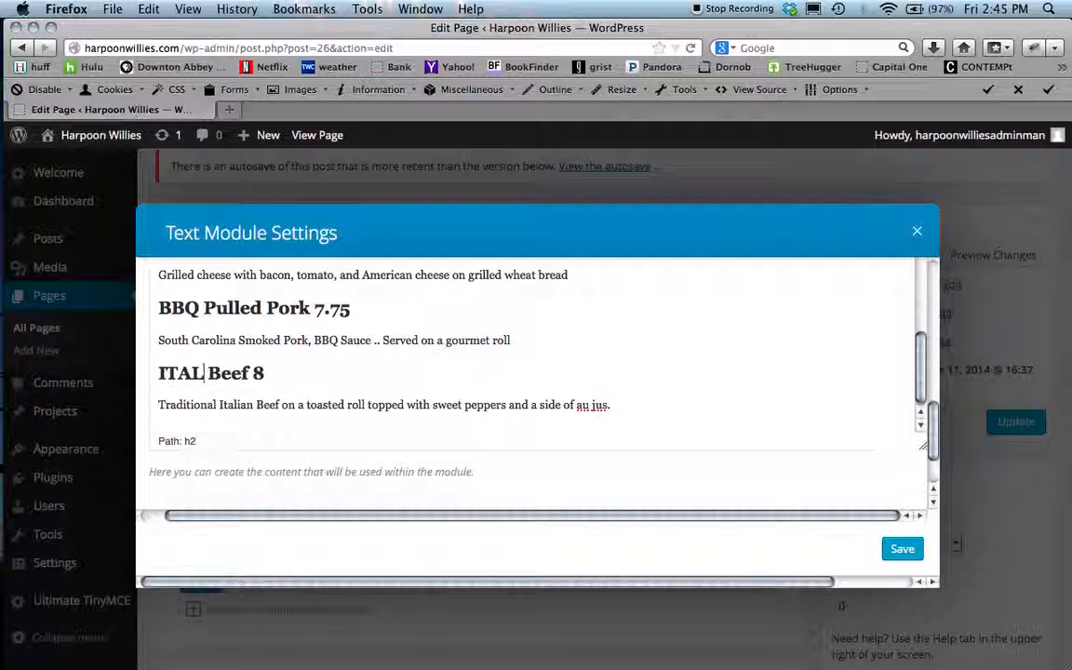
pyautogui.press('BackSpace')
pyautogui.press('BackSpace')
pyautogui.write('tali')
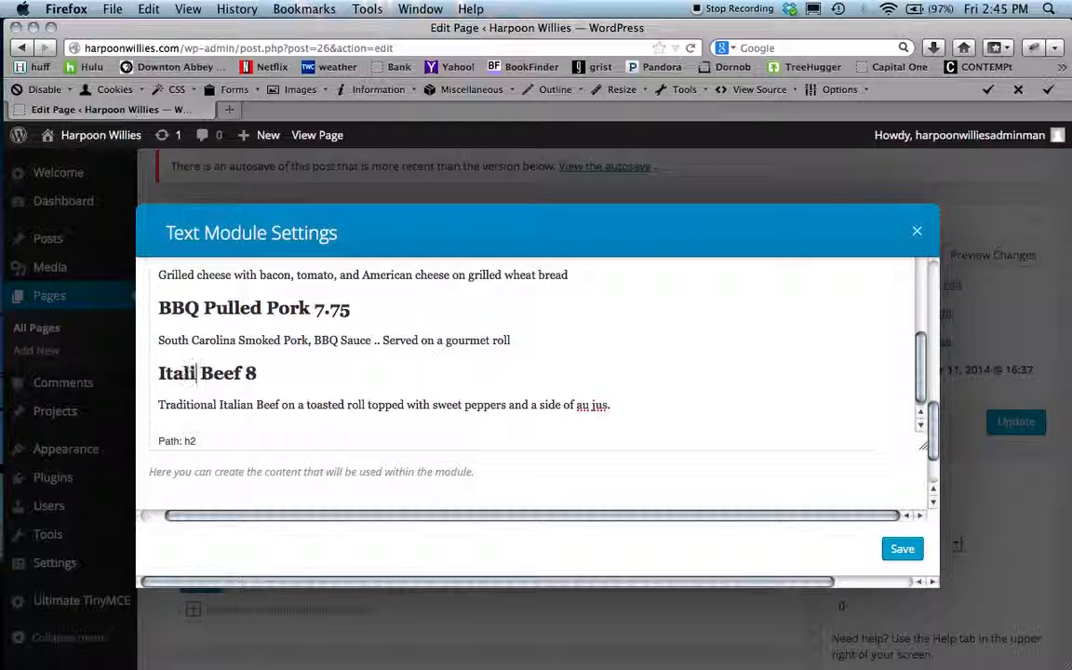
pyautogui.write('an')
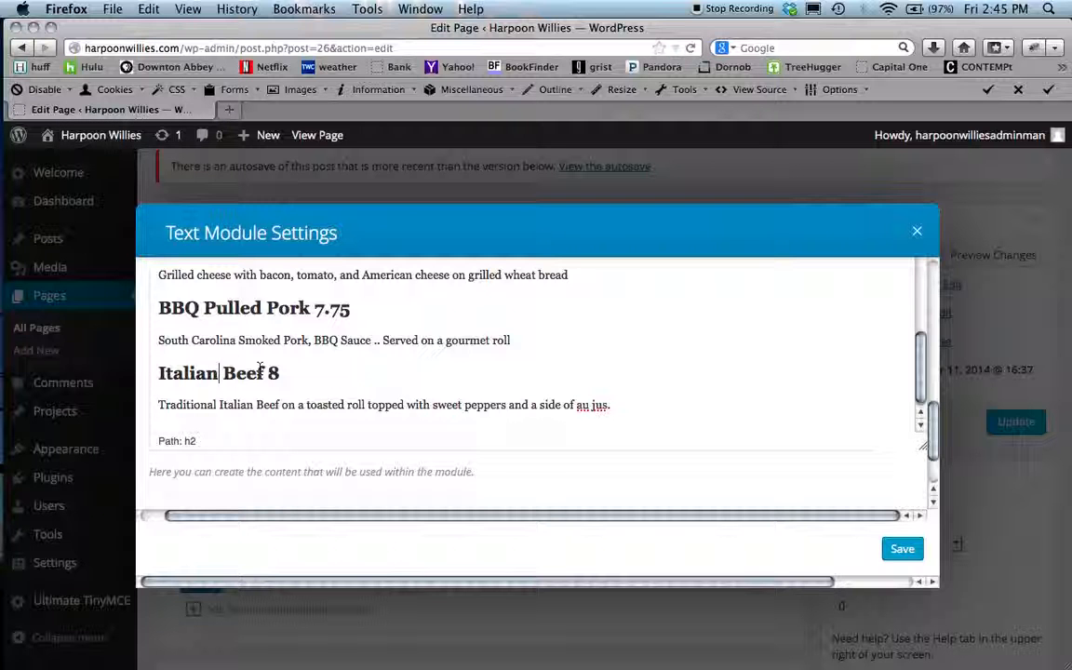
# - Save the text module's content
pyautogui.scroll(1, 259, 370)
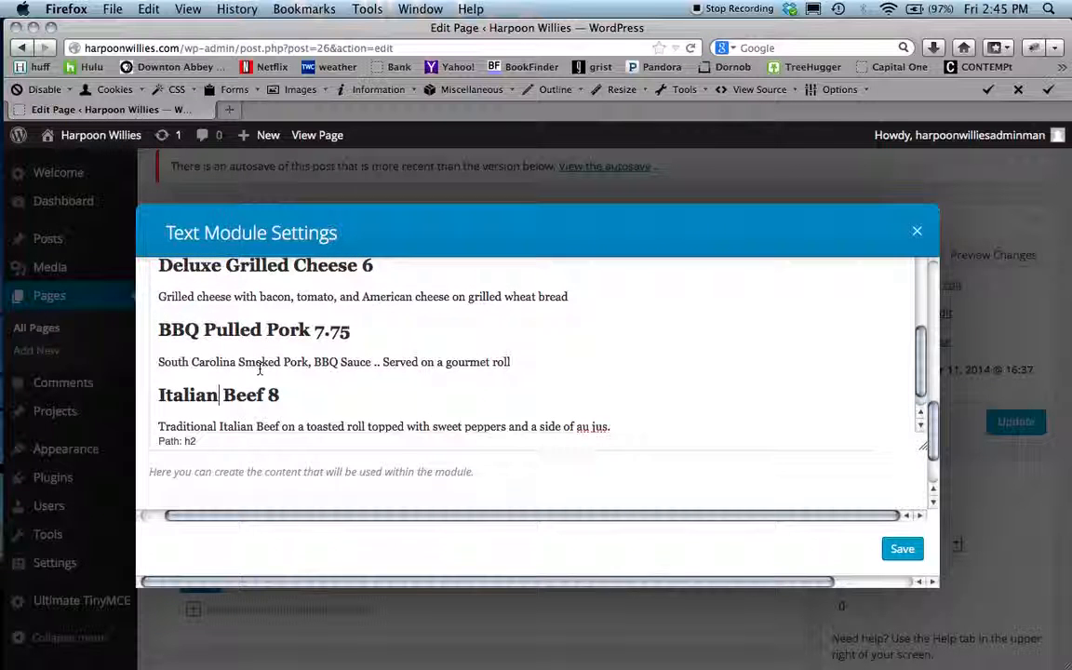
pyautogui.scroll(3, 260, 369)
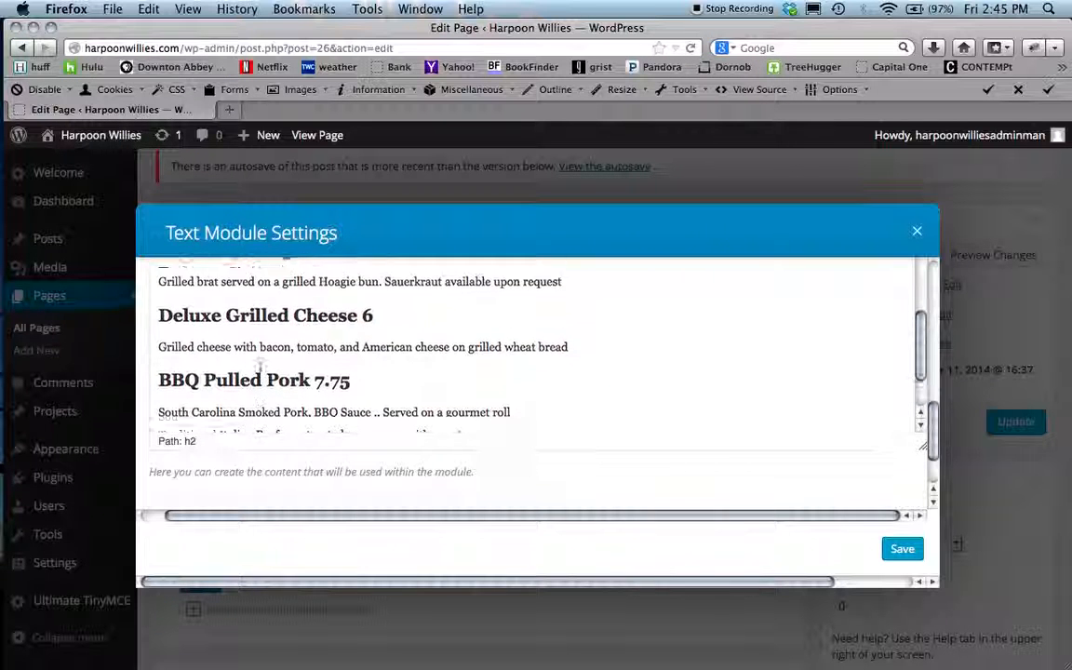
pyautogui.scroll(4, 259, 370)
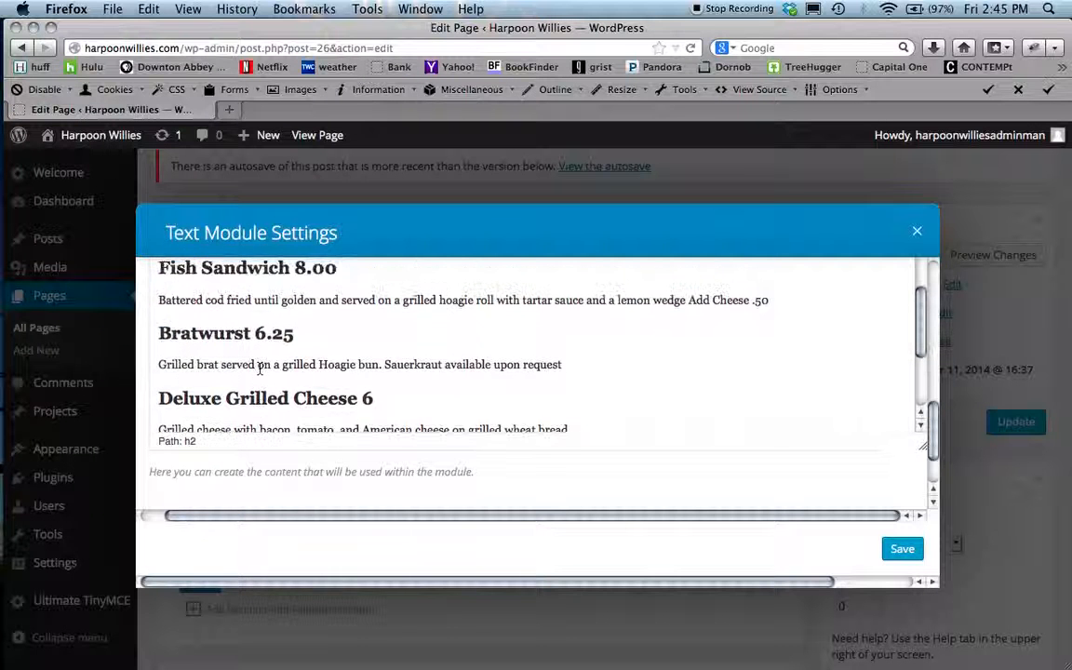
pyautogui.scroll(5, 260, 369)
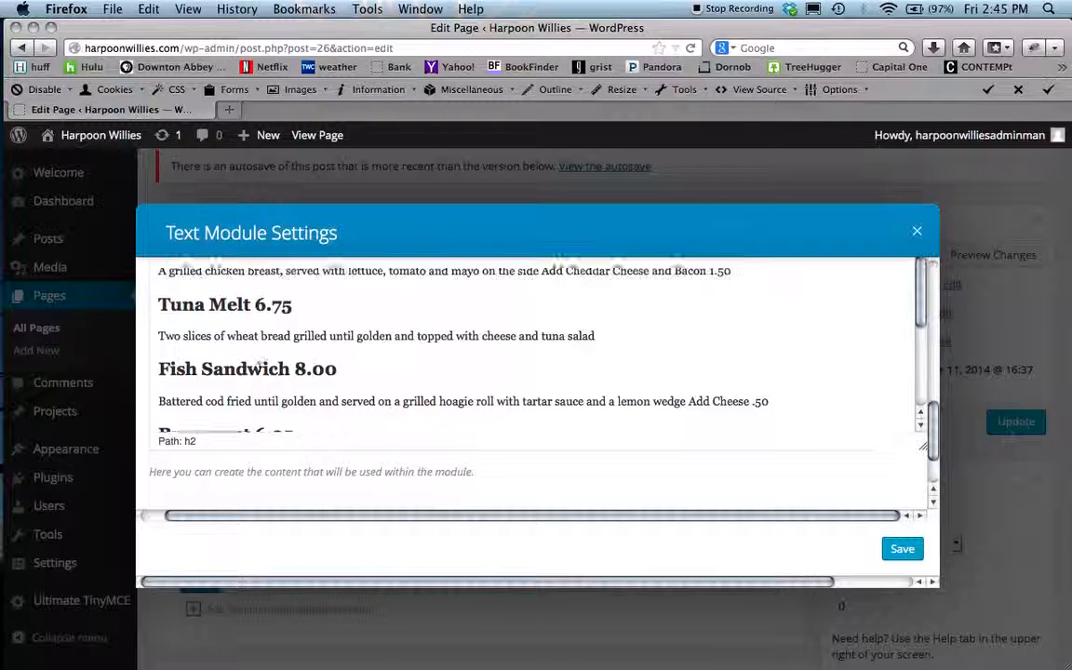
pyautogui.scroll(6, 259, 369)
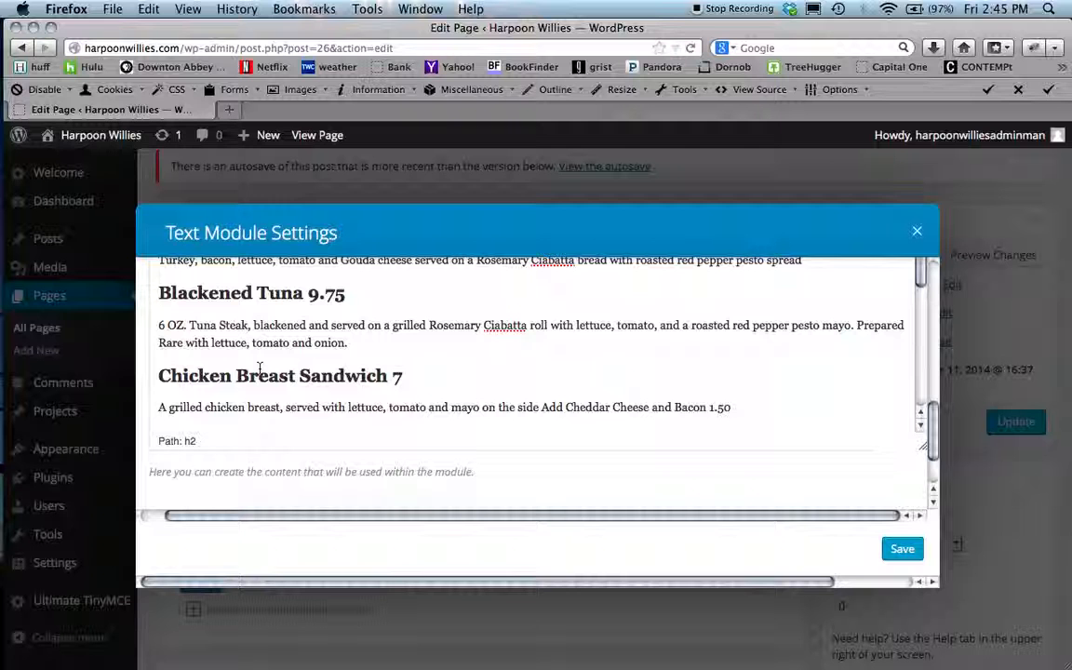
pyautogui.scroll(3, 260, 370)
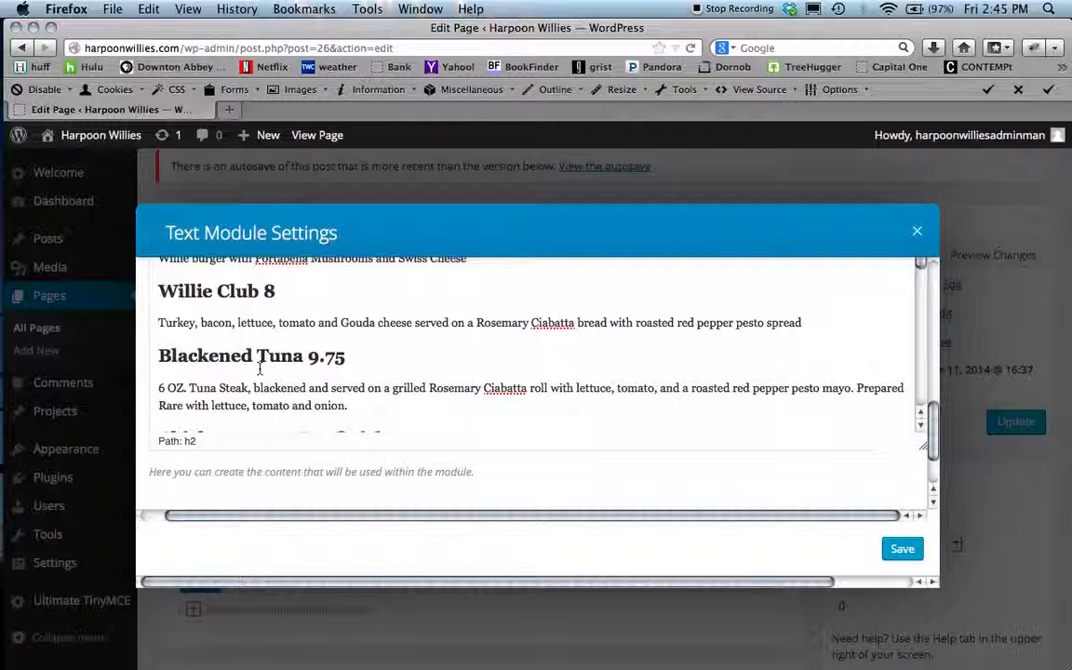
pyautogui.scroll(4, 260, 370)
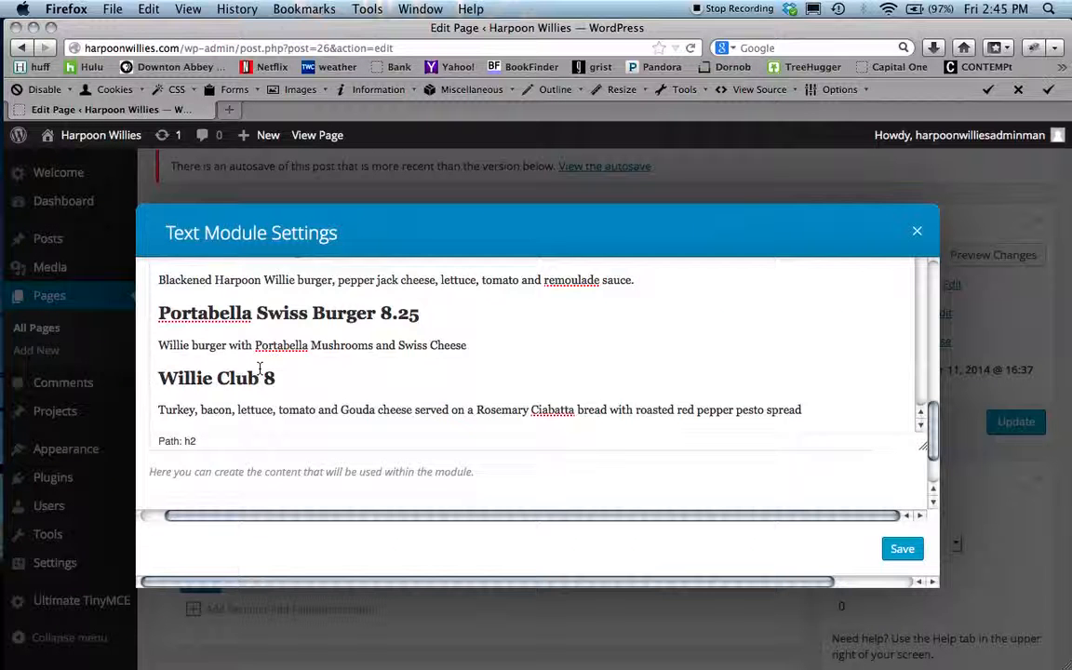
pyautogui.scroll(-5, 259, 370)
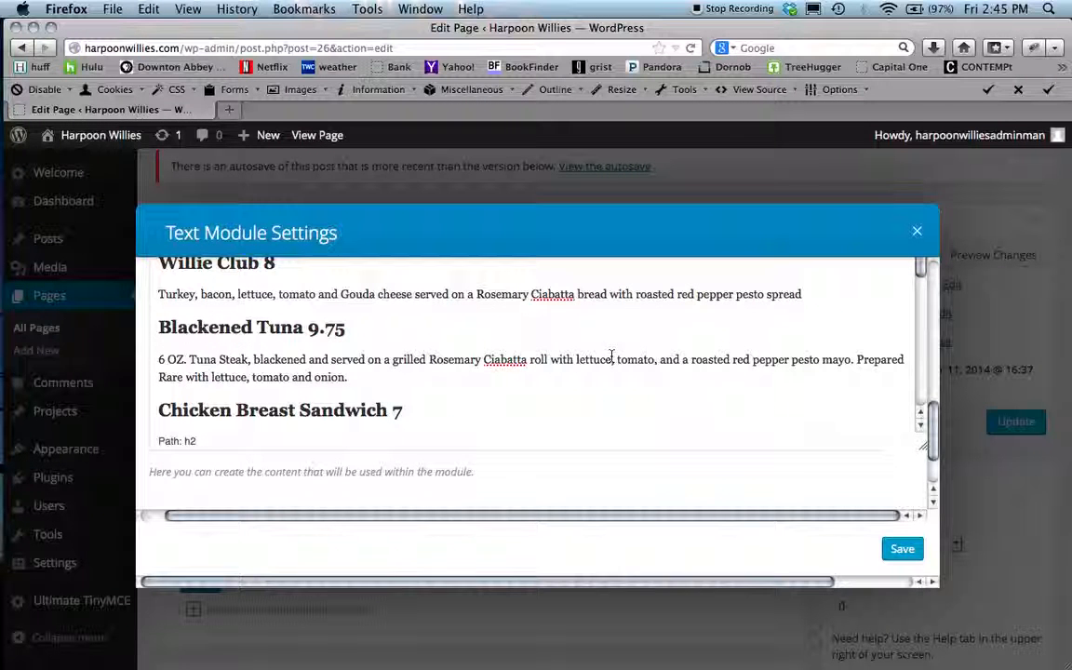
pyautogui.click(902, 550)
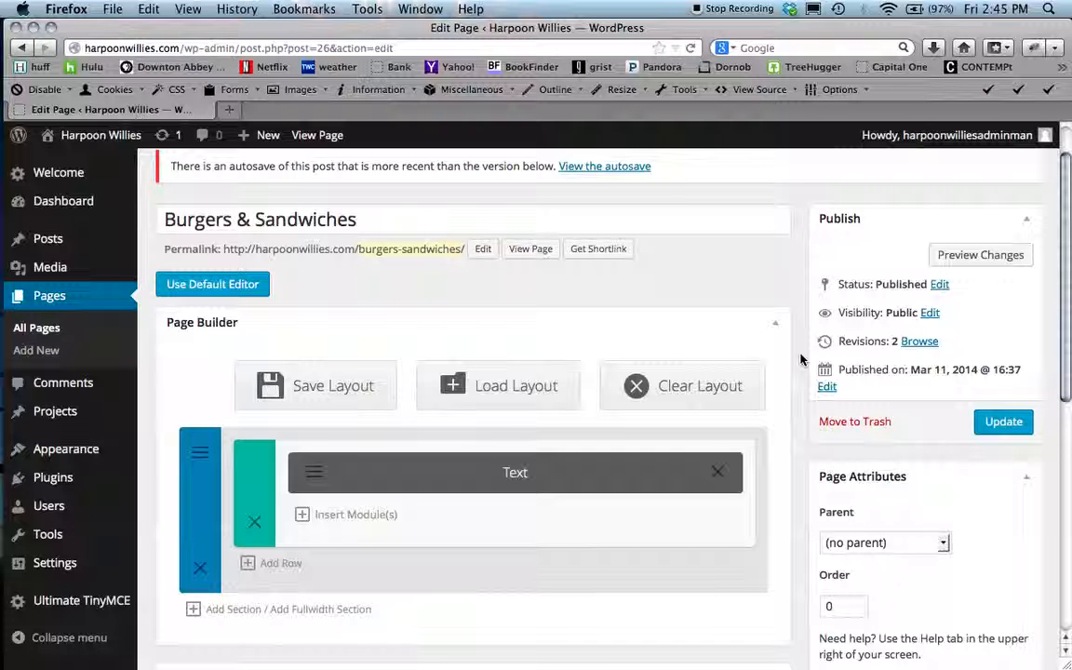
# - Preview the page changes and read through the burger and sandwich listings
pyautogui.click(983, 255)
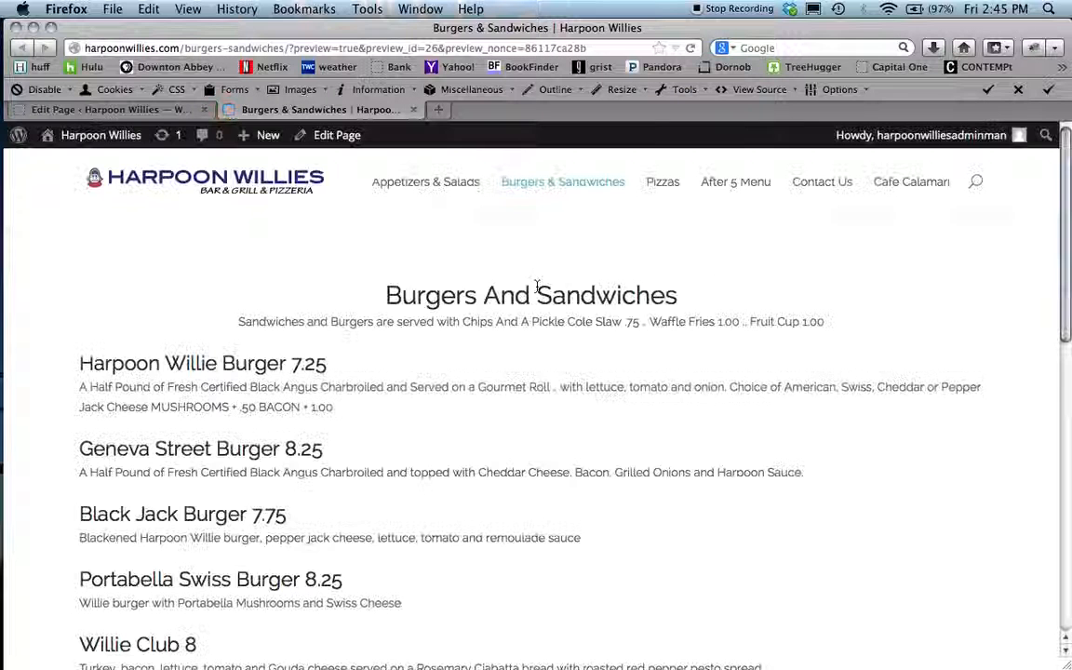
pyautogui.scroll(-10, 209, 435)
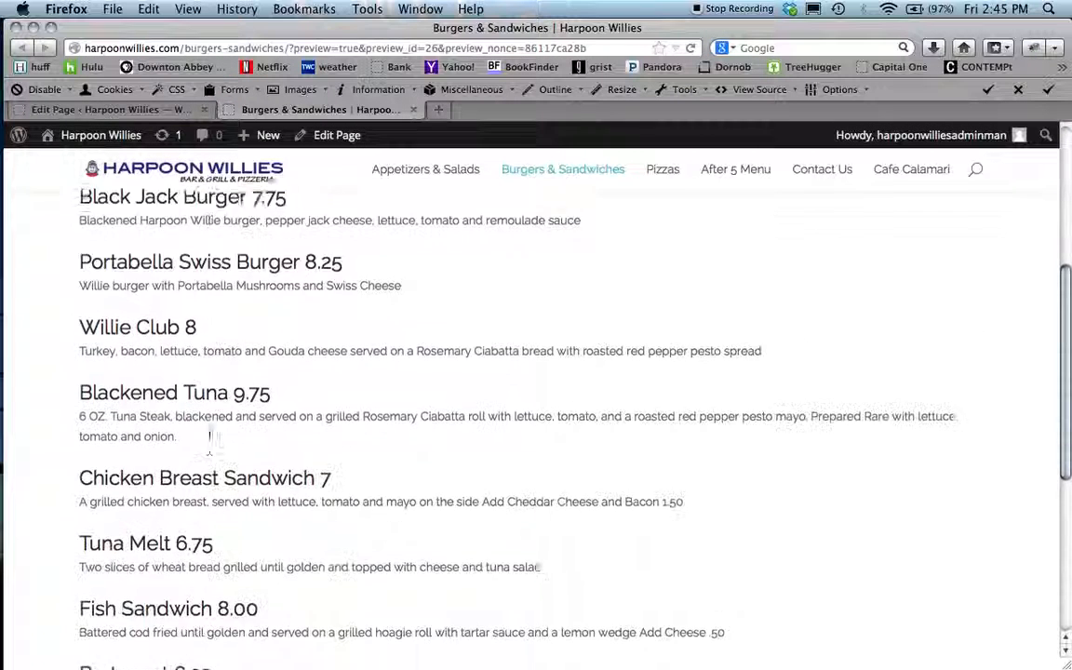
pyautogui.scroll(-2, 209, 435)
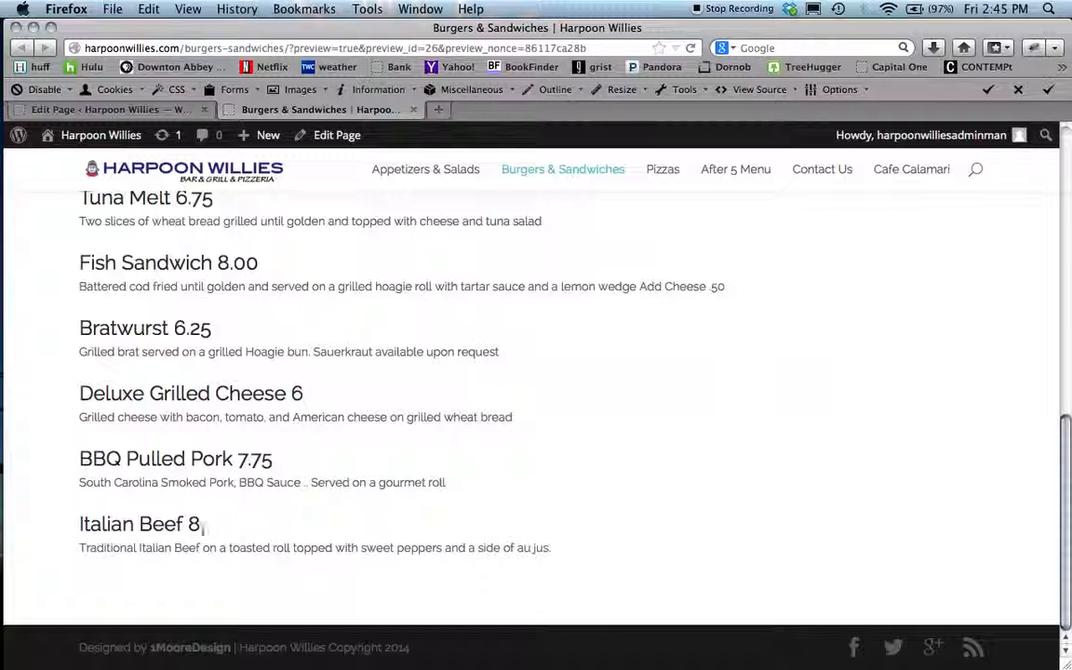
pyautogui.scroll(6, 197, 449)
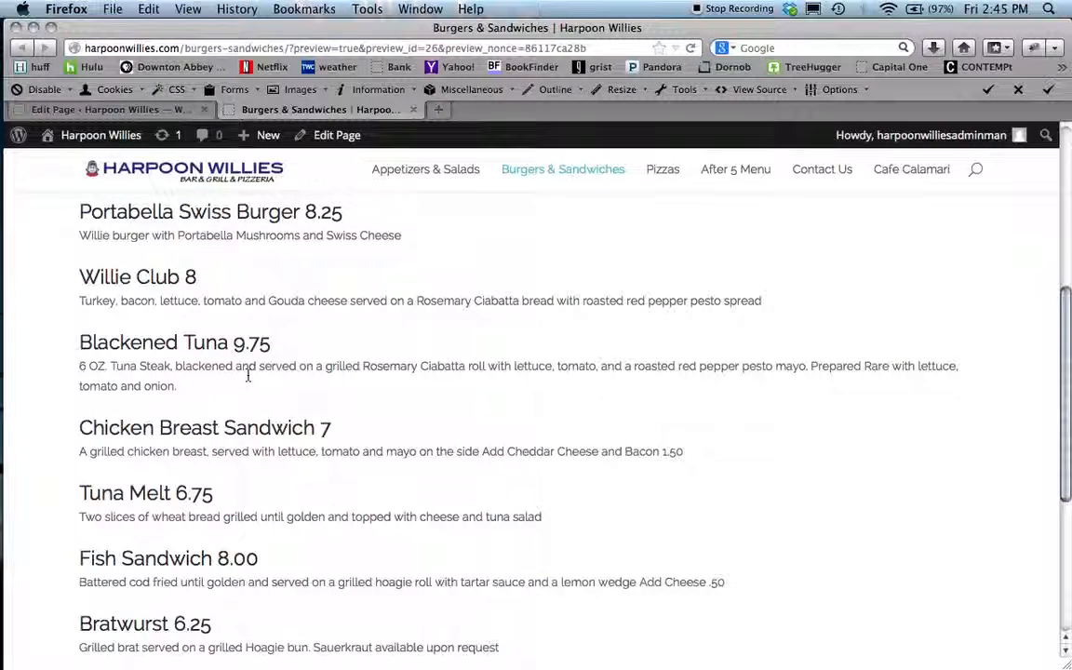
pyautogui.scroll(2, 248, 375)
pyautogui.scroll(4, 248, 377)
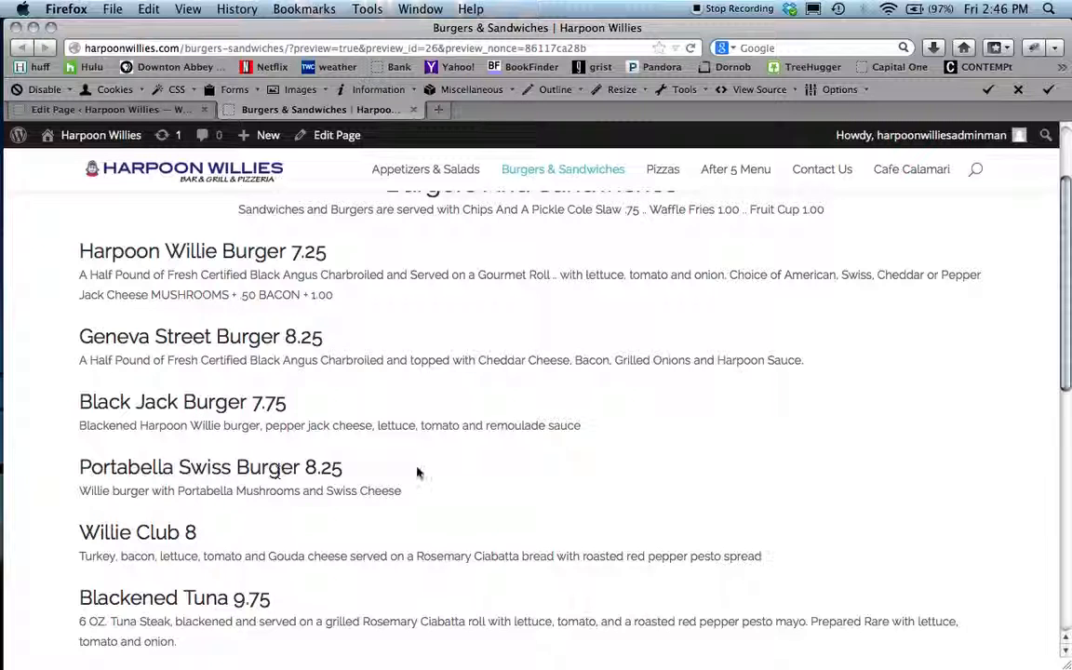
# - Switch to the menu PDF and compare its burger and sandwich prices with the page
pyautogui.press('super+Tab')
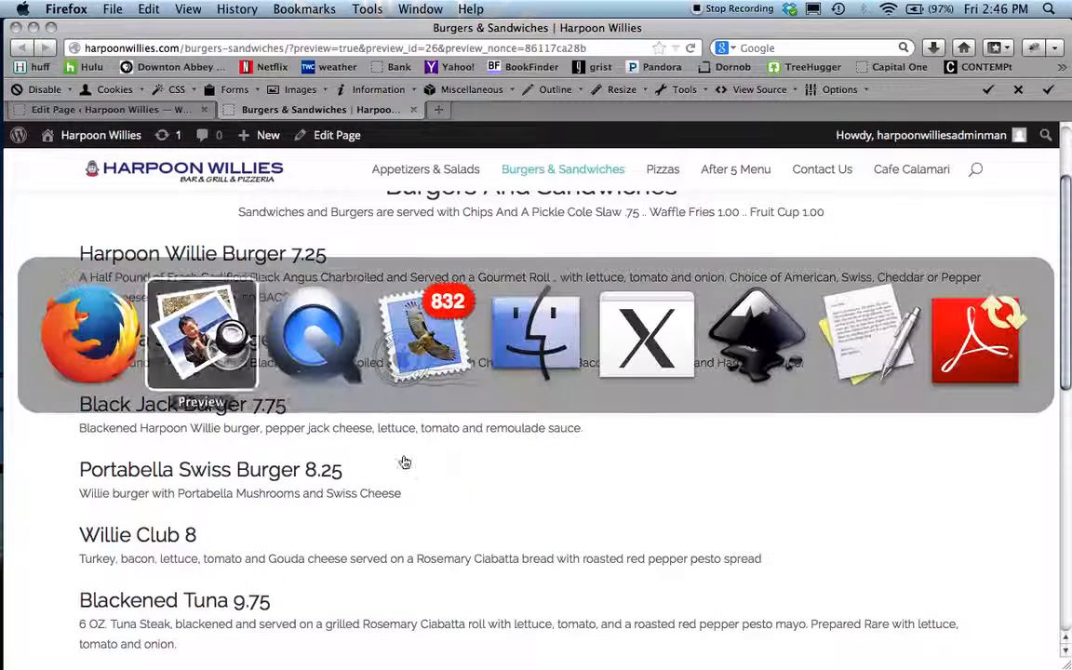
pyautogui.scroll(10, 532, 348)
pyautogui.scroll(2, 532, 345)
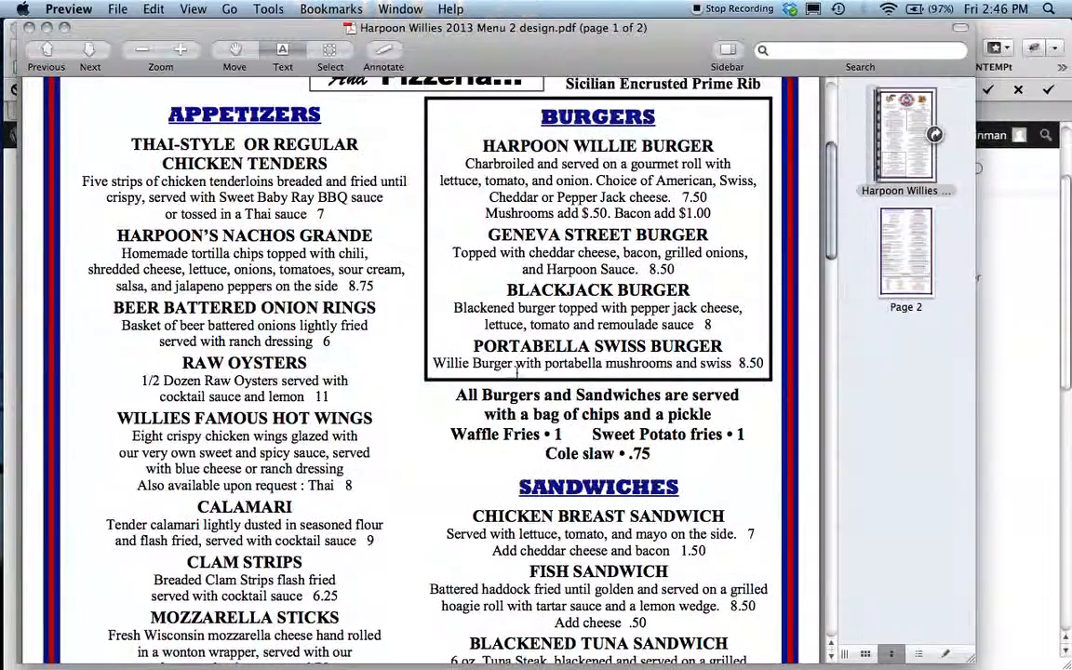
pyautogui.scroll(-8, 517, 373)
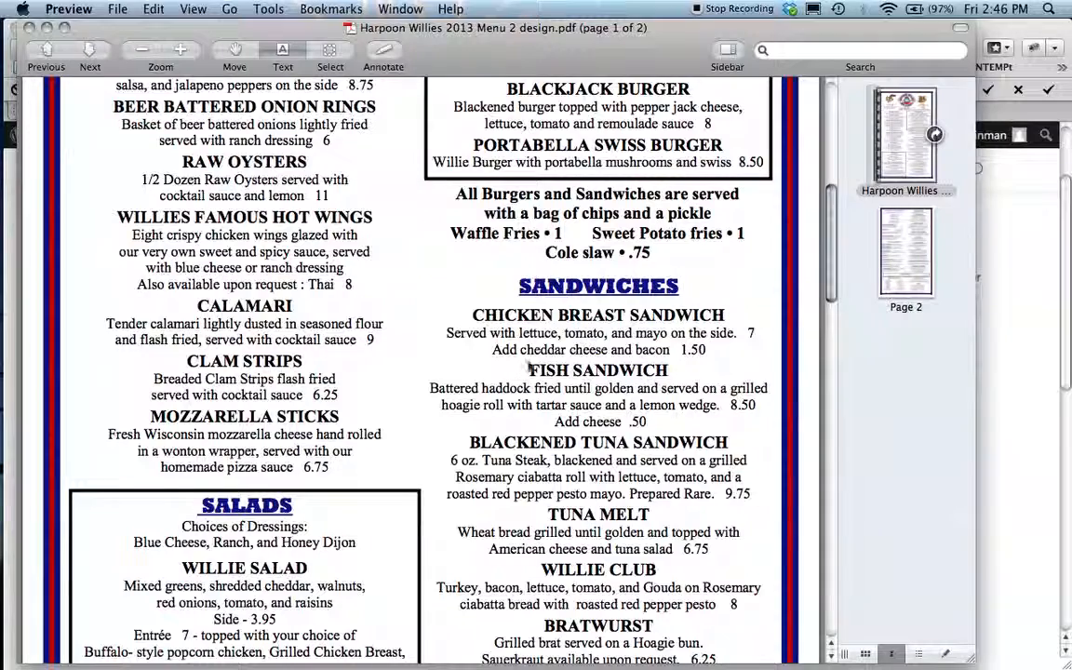
pyautogui.scroll(-7, 550, 421)
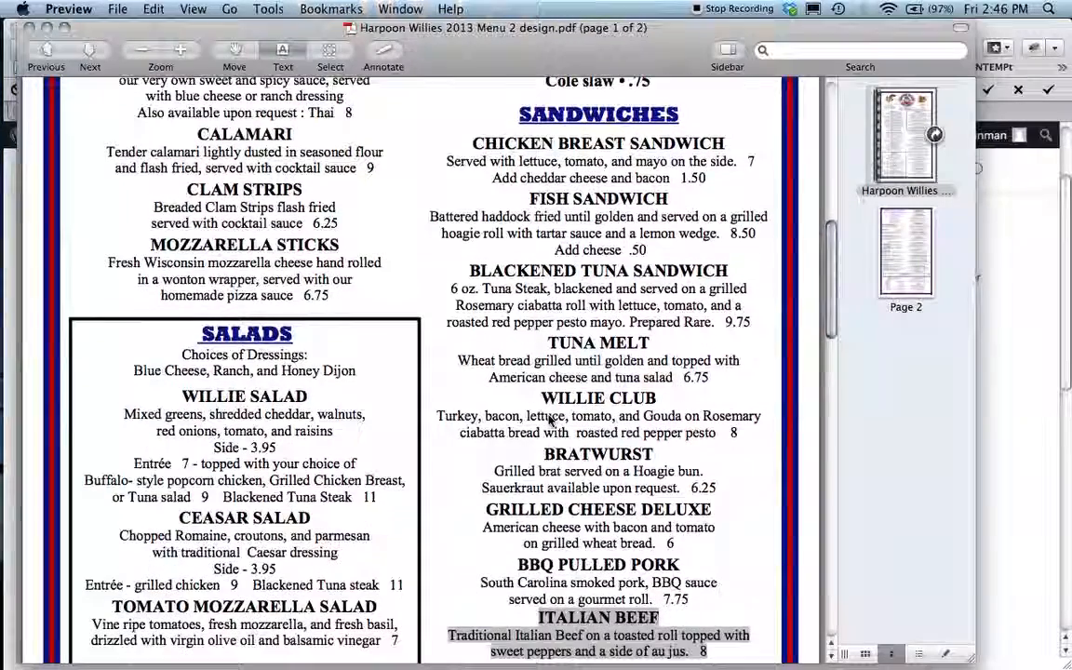
pyautogui.scroll(-2, 550, 421)
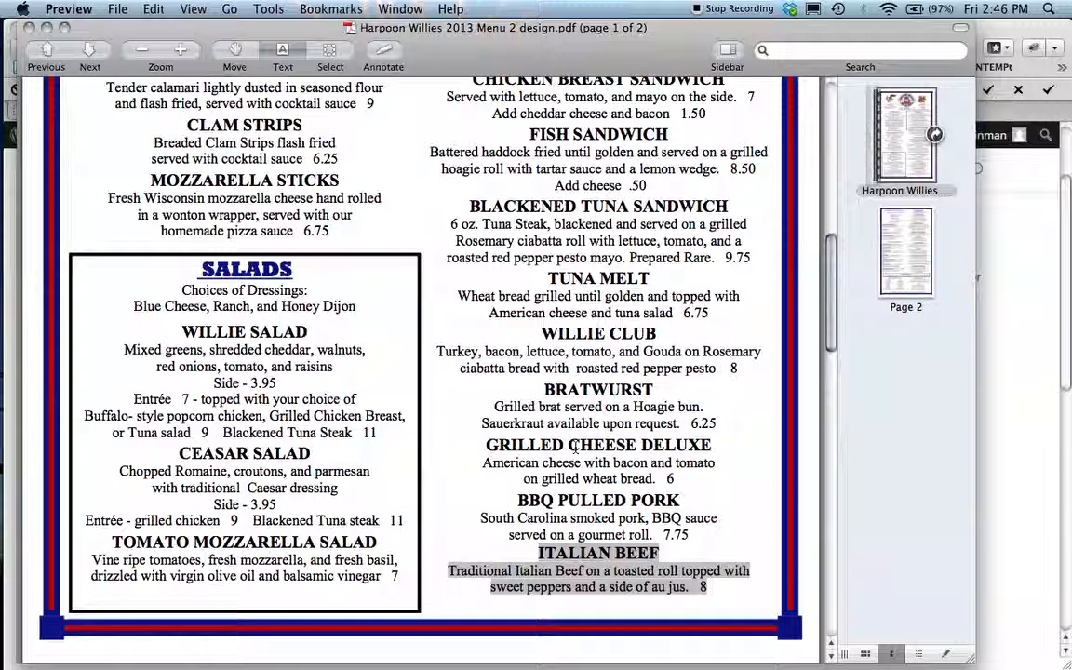
pyautogui.scroll(-3, 582, 515)
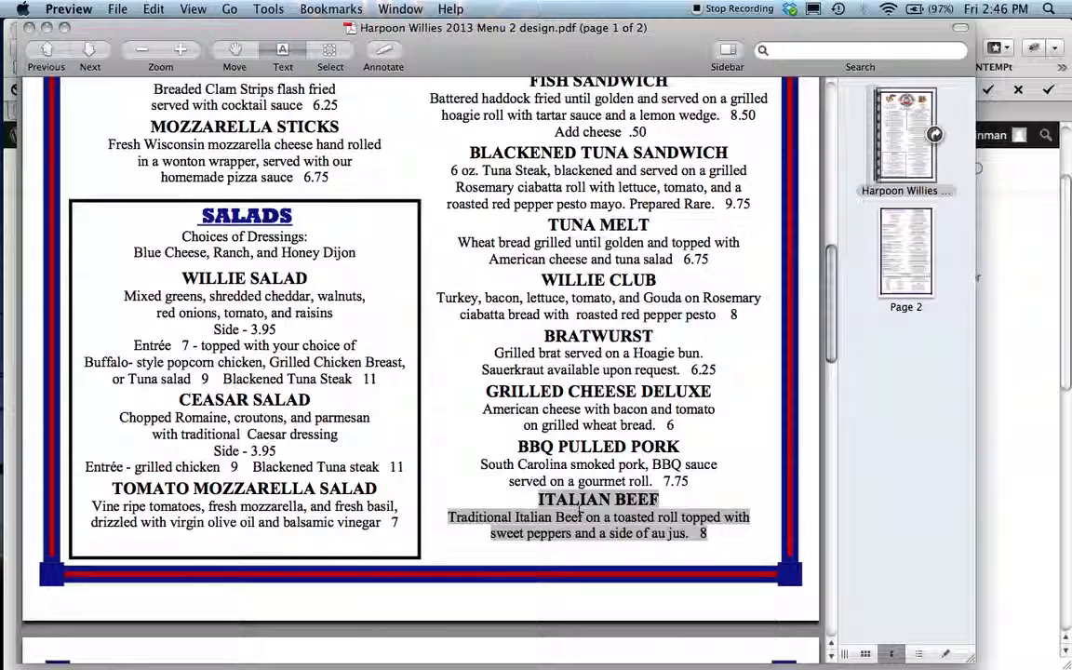
pyautogui.scroll(12, 581, 511)
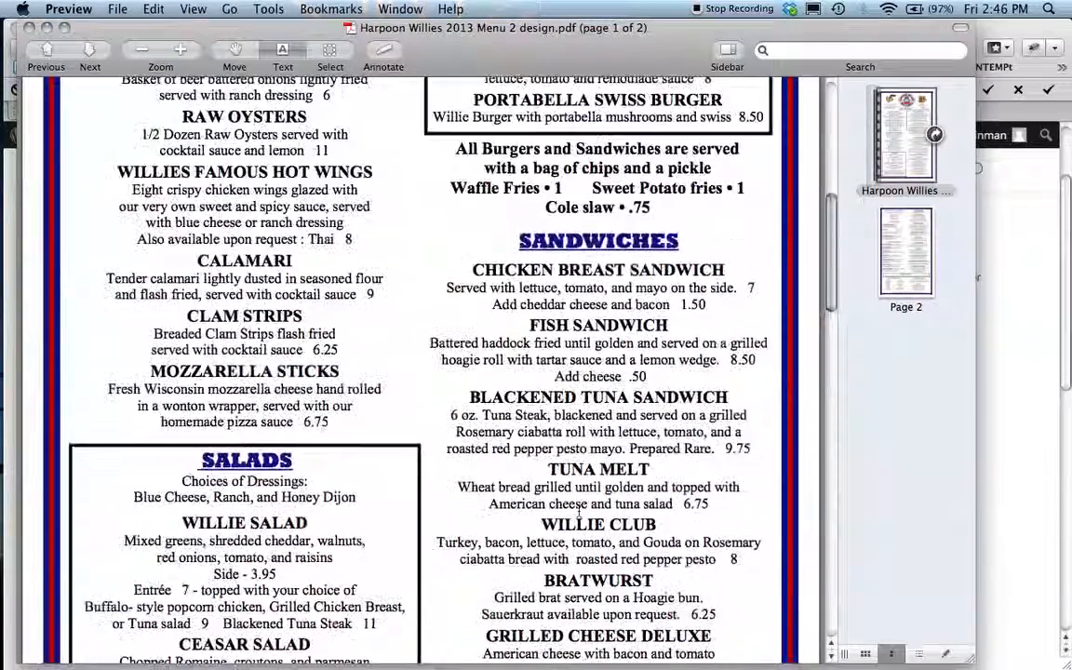
pyautogui.scroll(15, 579, 510)
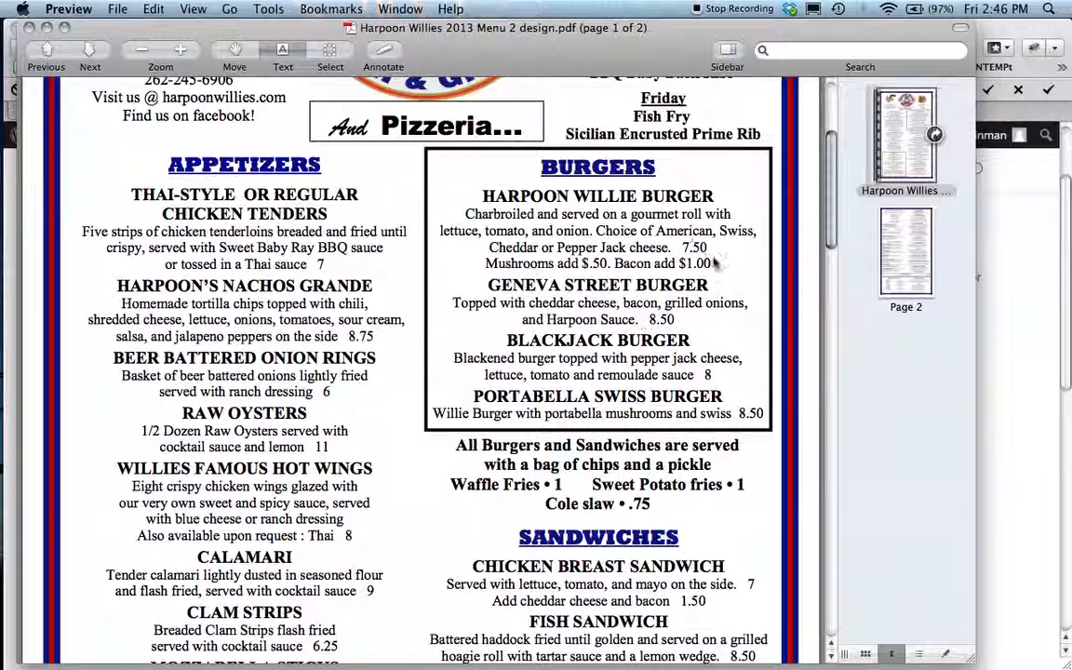
pyautogui.press('super+Tab')
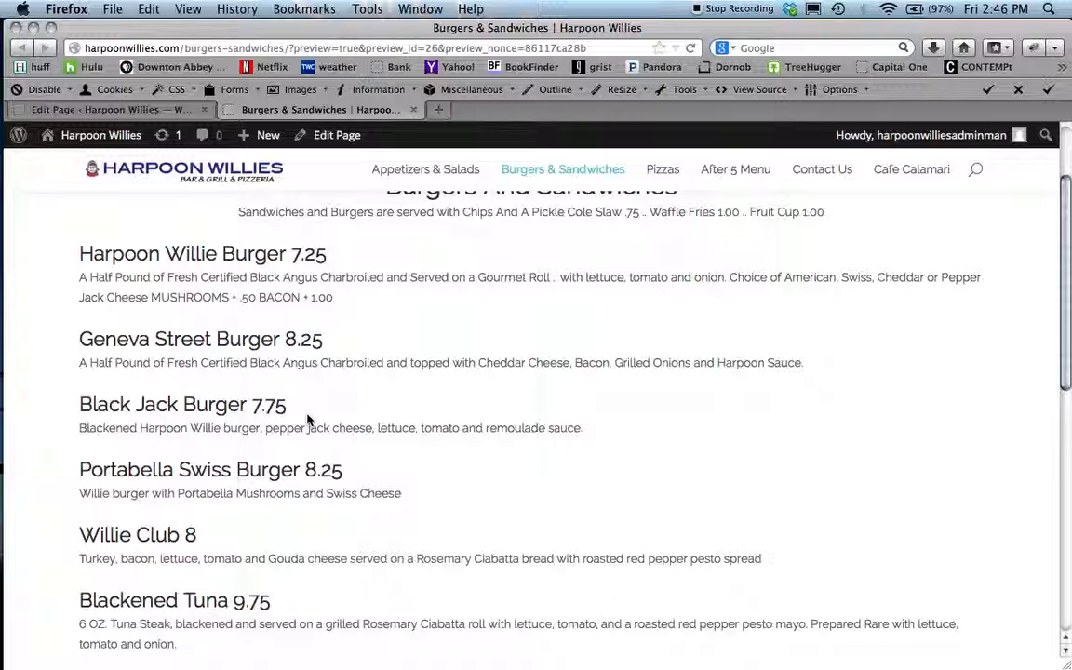
# - Reopen the Text module in the editor tab and set the Harpoon Willie Burger price to 7.50
pyautogui.click(111, 109)
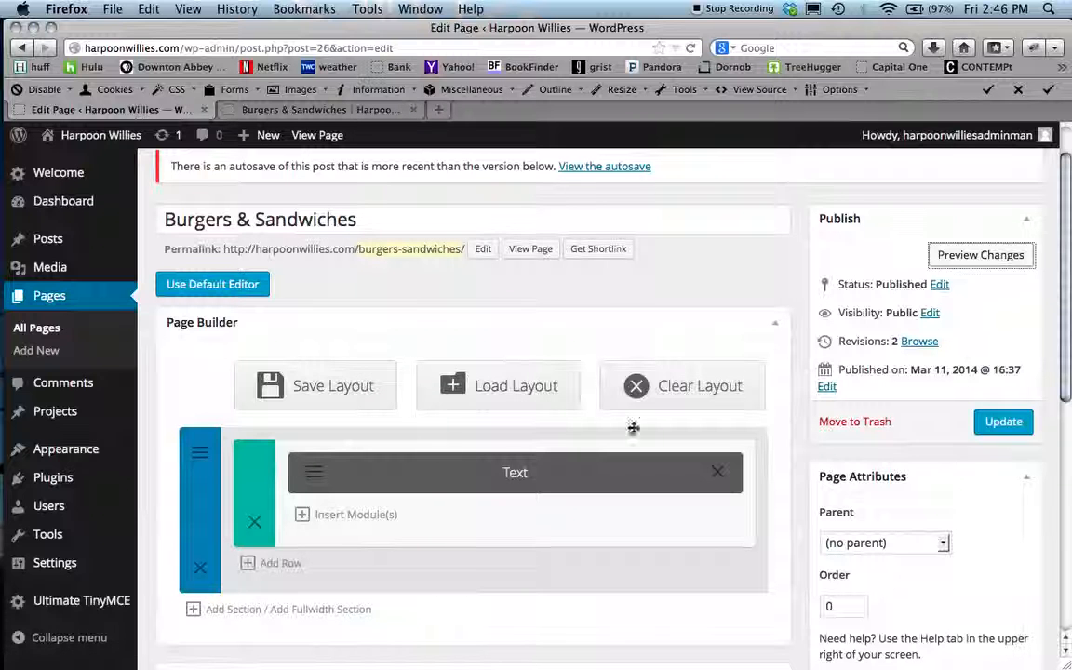
pyautogui.click(314, 474)
pyautogui.scroll(-5, 314, 384)
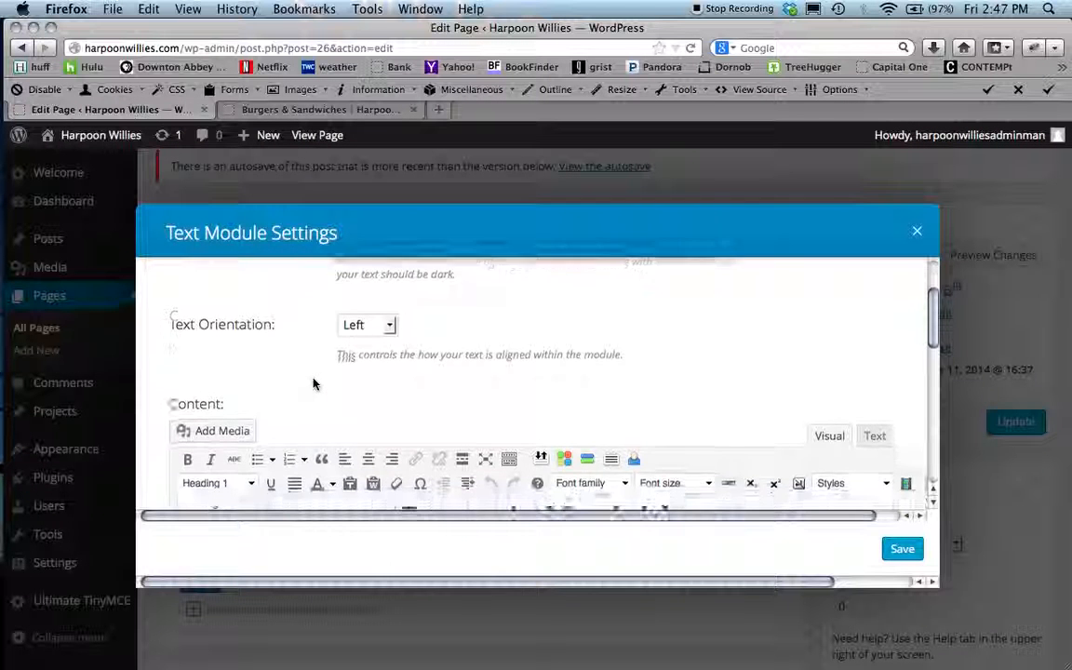
pyautogui.scroll(-2, 313, 384)
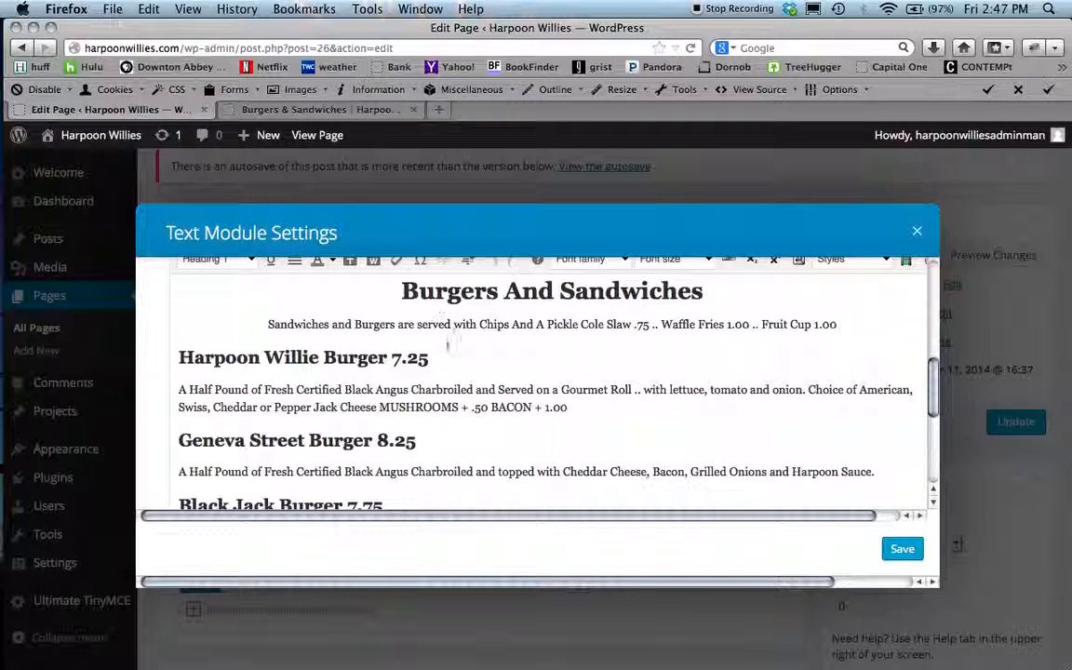
pyautogui.press('BackSpace')
pyautogui.press('BackSpace')
pyautogui.write('50')
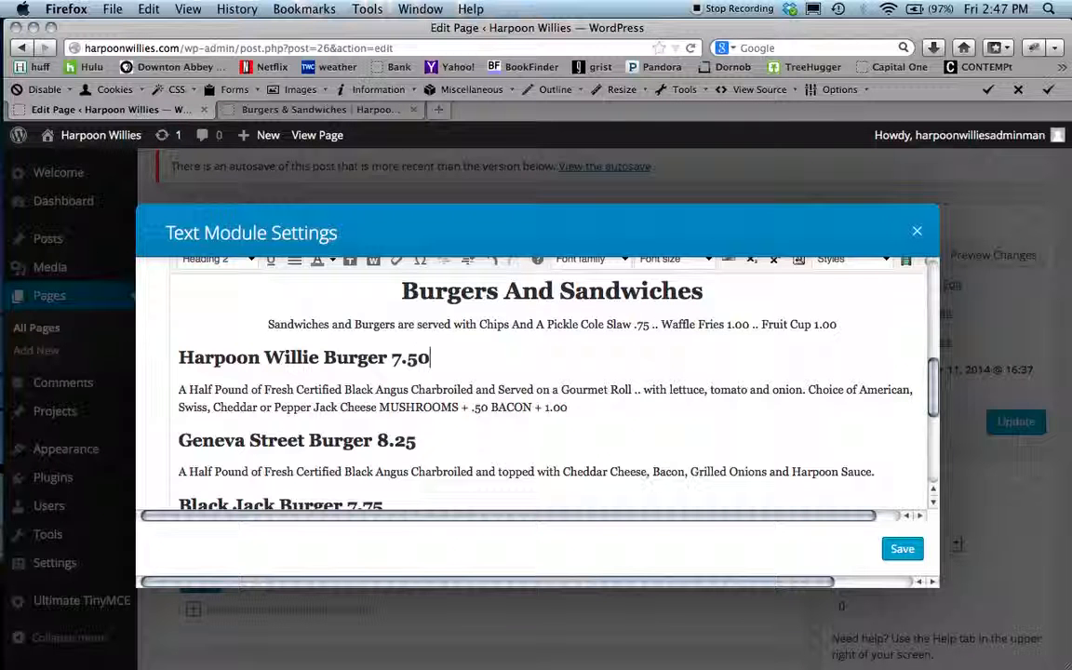
# - Set the Geneva Street Burger price to 8.50 and the Black Jack Burger price to 8
pyautogui.click(418, 442)
pyautogui.press('BackSpace')
pyautogui.press('BackSpace')
pyautogui.write('50')
pyautogui.scroll(-3, 451, 440)
pyautogui.moveTo(385, 407); pyautogui.dragTo(350, 410)
pyautogui.write('8')
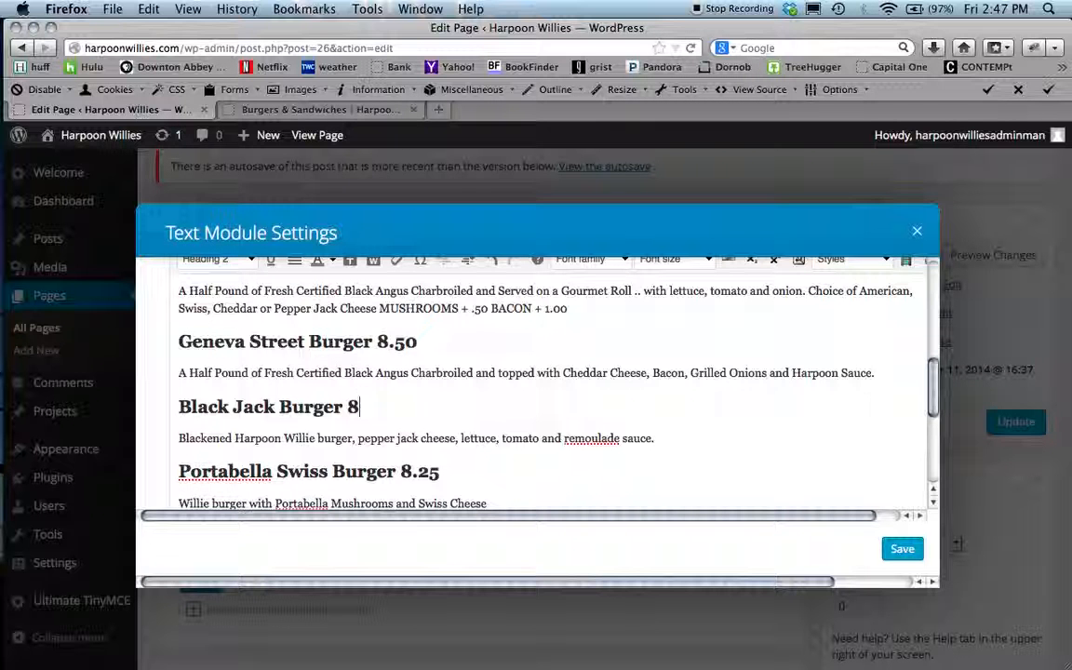
# - Set the Portabella Swiss Burger price to 8.50 and save the Text module
pyautogui.scroll(-1, 443, 421)
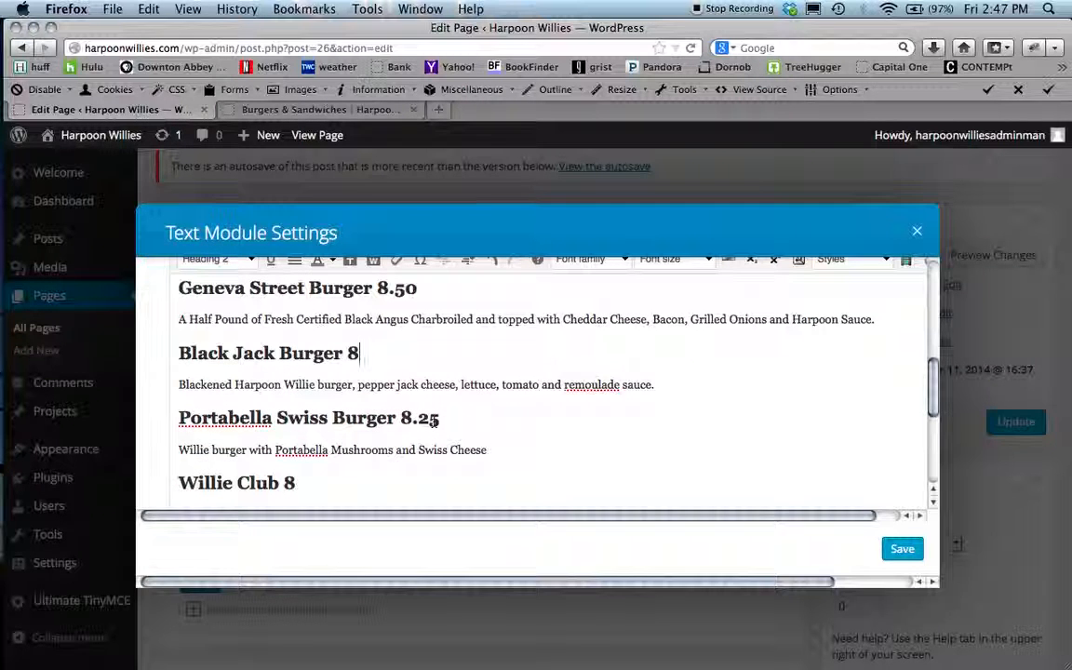
pyautogui.moveTo(443, 421); pyautogui.dragTo(419, 422)
pyautogui.write('50')
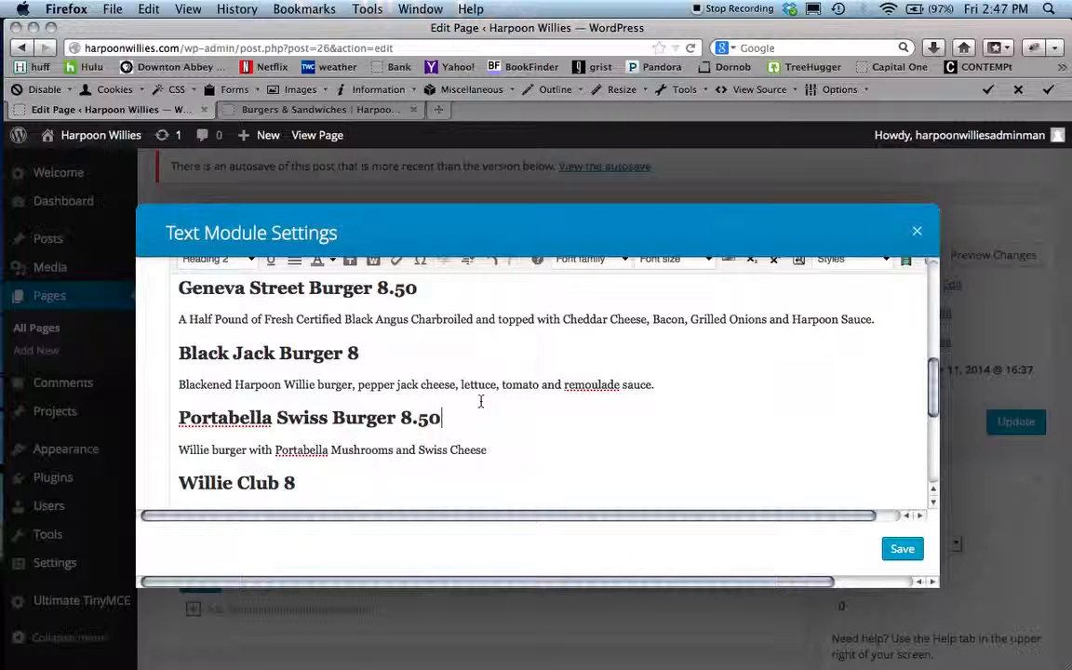
pyautogui.scroll(-2, 476, 406)
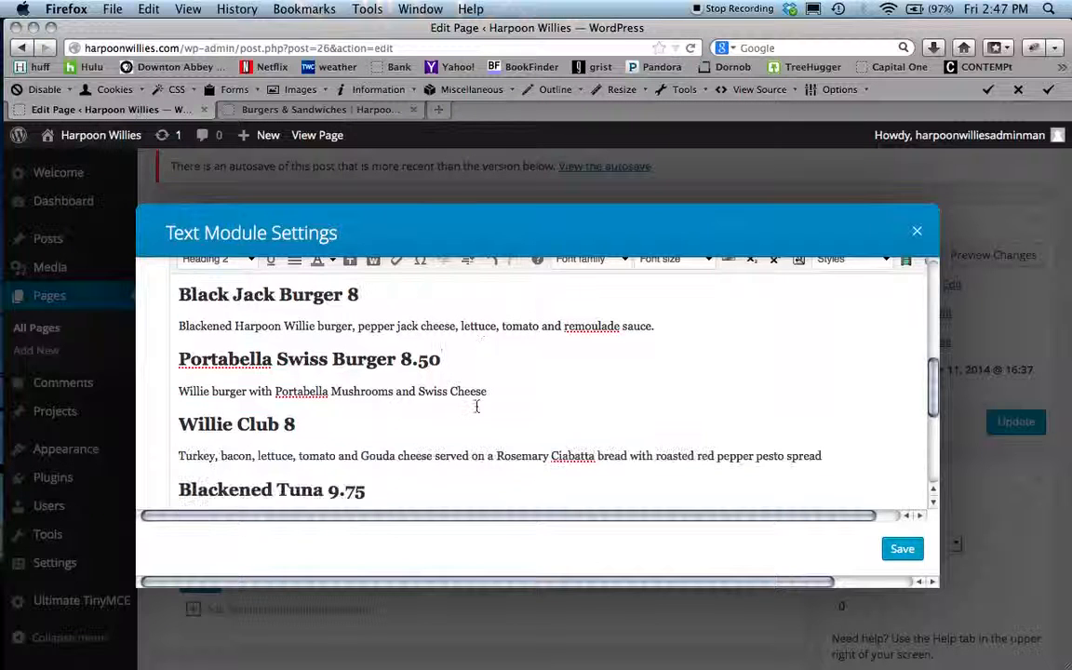
pyautogui.click(903, 549)
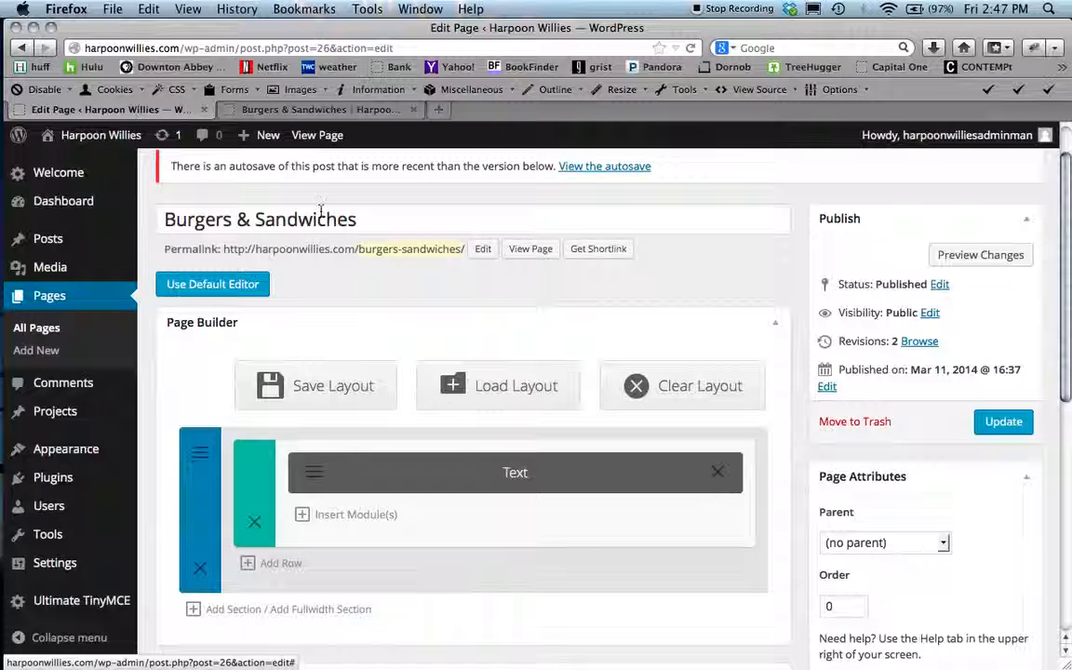
# - Switch to the menu PDF and read through the sandwich prices, then return to the browser
pyautogui.press('super+Tab')
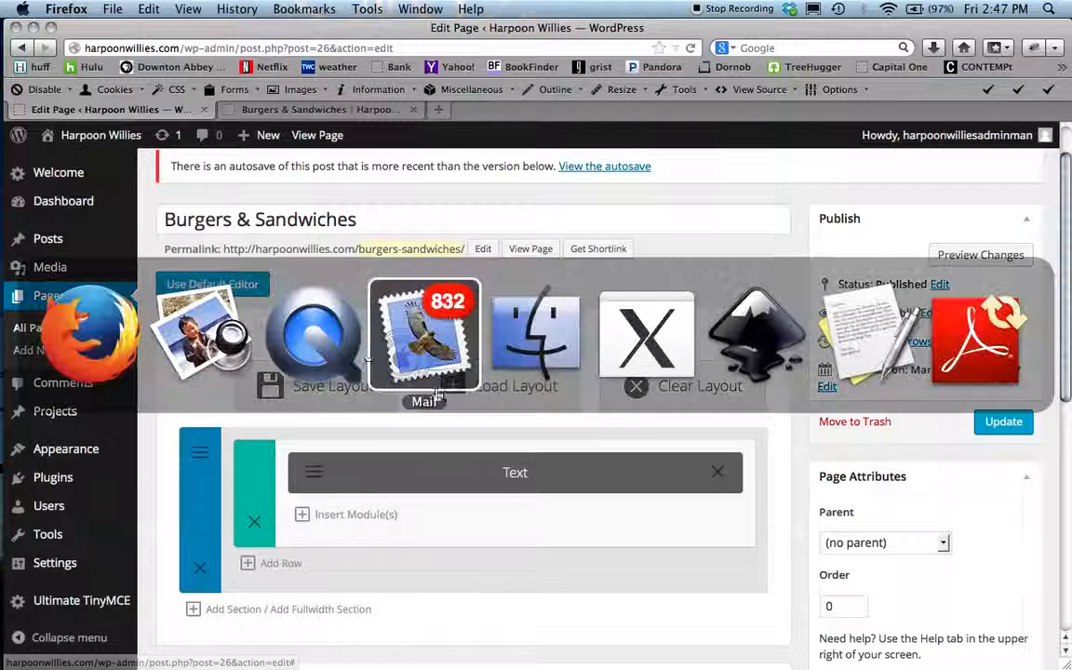
pyautogui.click(207, 337)
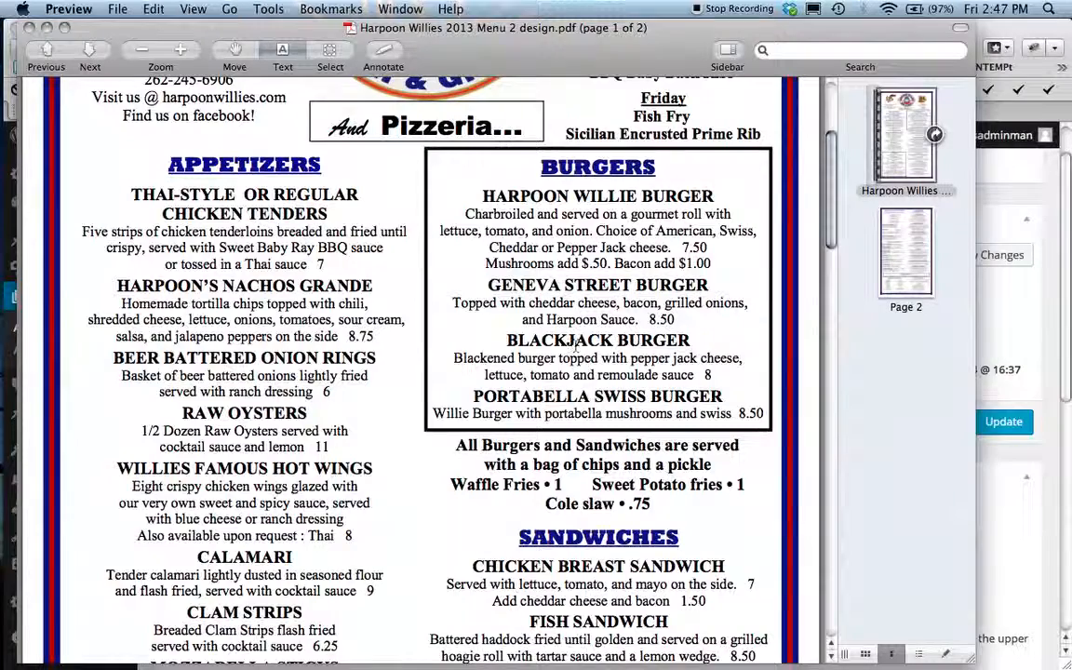
pyautogui.scroll(-2, 571, 346)
pyautogui.scroll(-5, 574, 337)
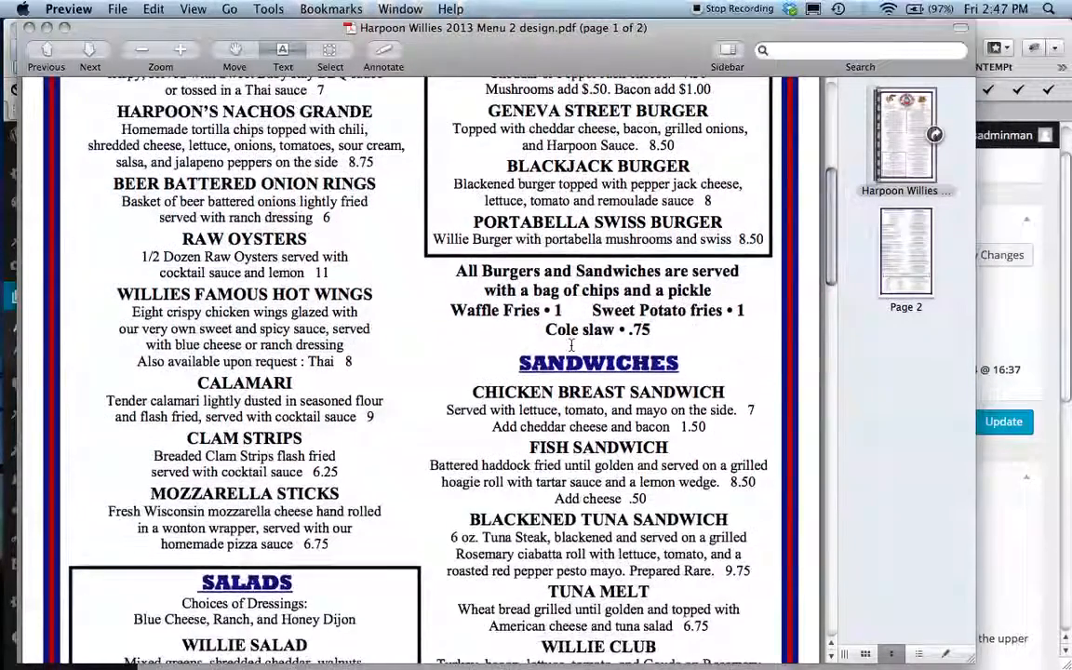
pyautogui.scroll(-3, 572, 343)
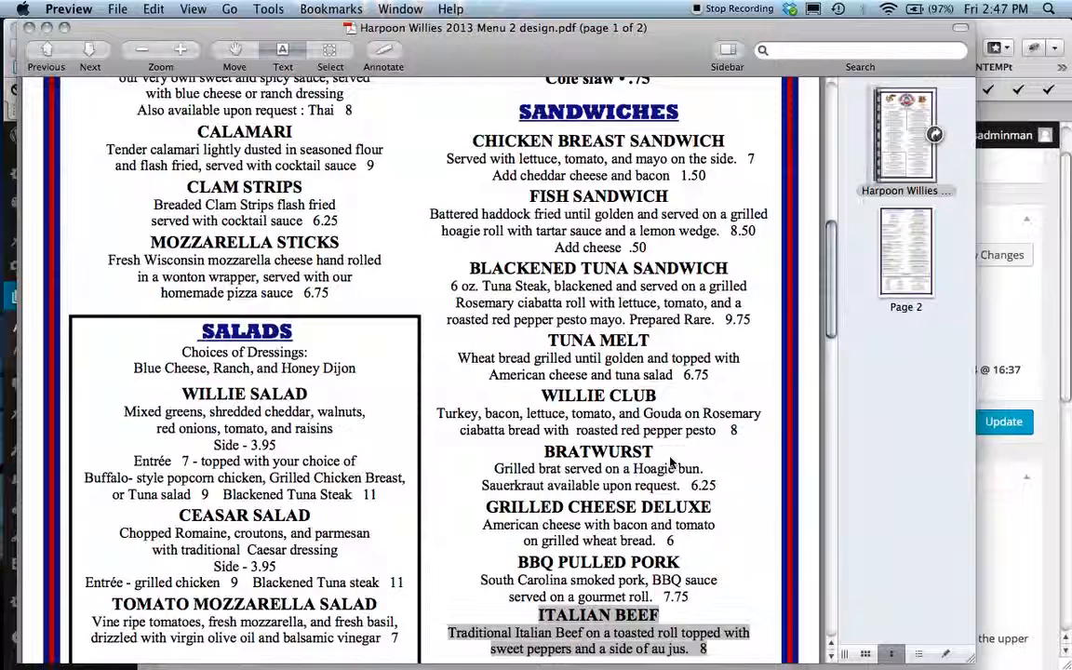
pyautogui.press('super+Tab')
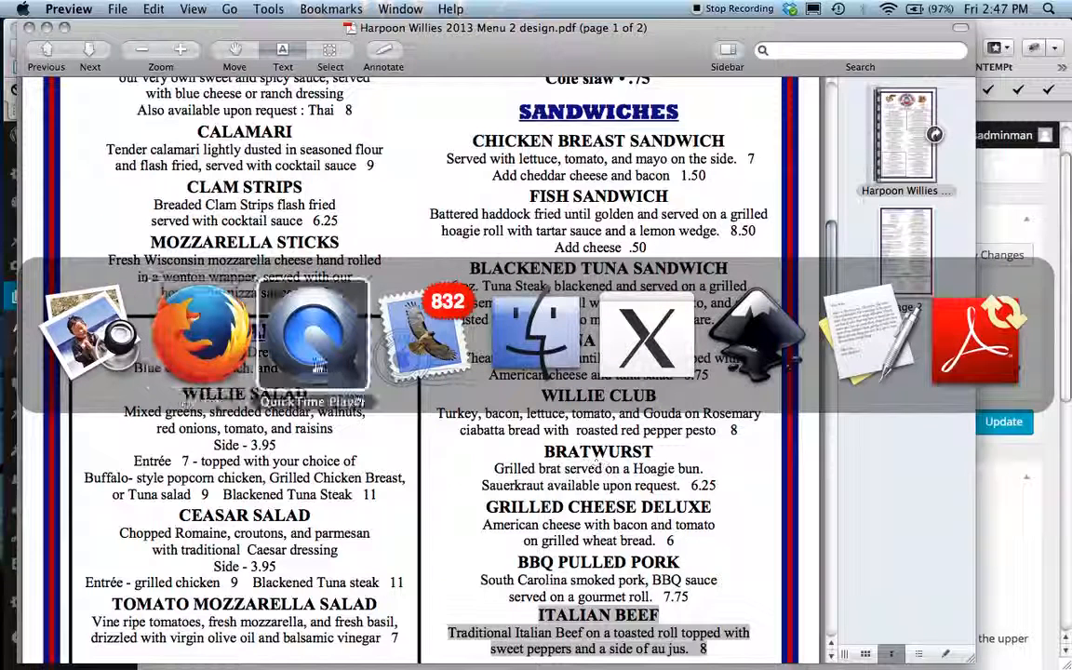
pyautogui.press('super+Tab')
pyautogui.press('super+Tab')
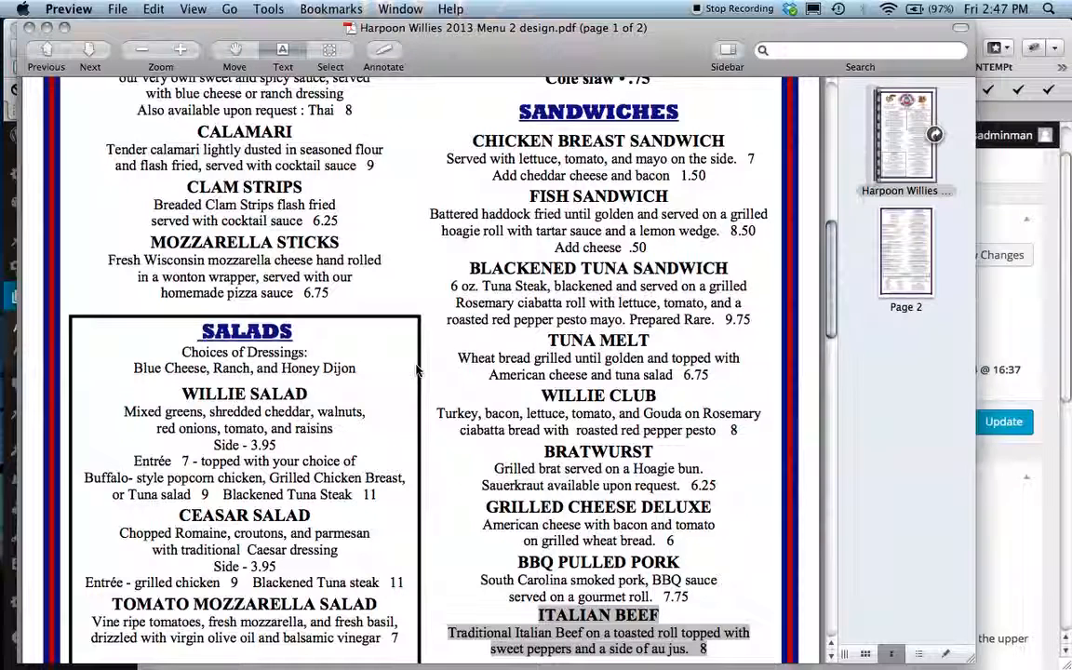
pyautogui.press('super+Tab')
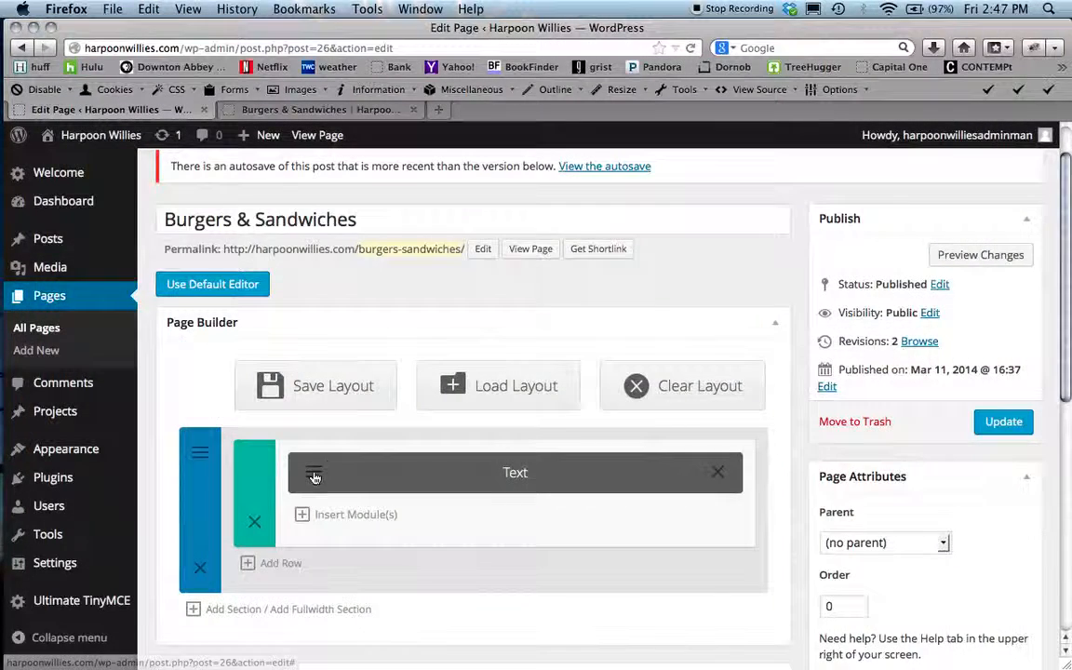
# - Reopen the Text module, scroll through the sandwich listings to compare them, and save the module
pyautogui.click(314, 476)
pyautogui.scroll(-10, 670, 418)
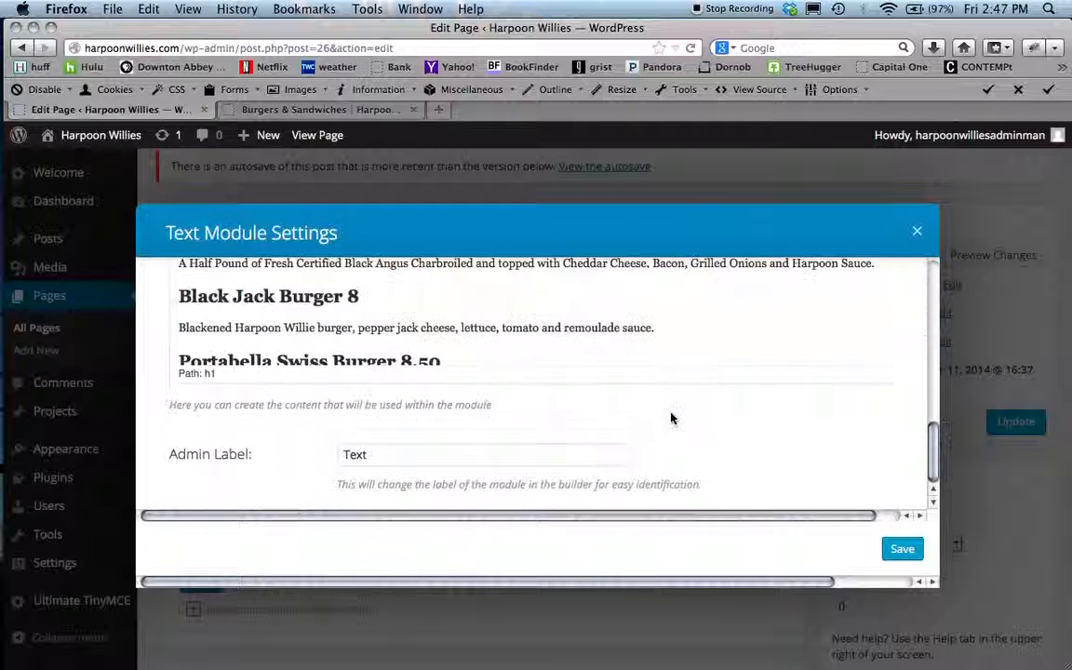
pyautogui.scroll(-5, 636, 320)
pyautogui.scroll(-4, 636, 319)
pyautogui.scroll(-4, 635, 319)
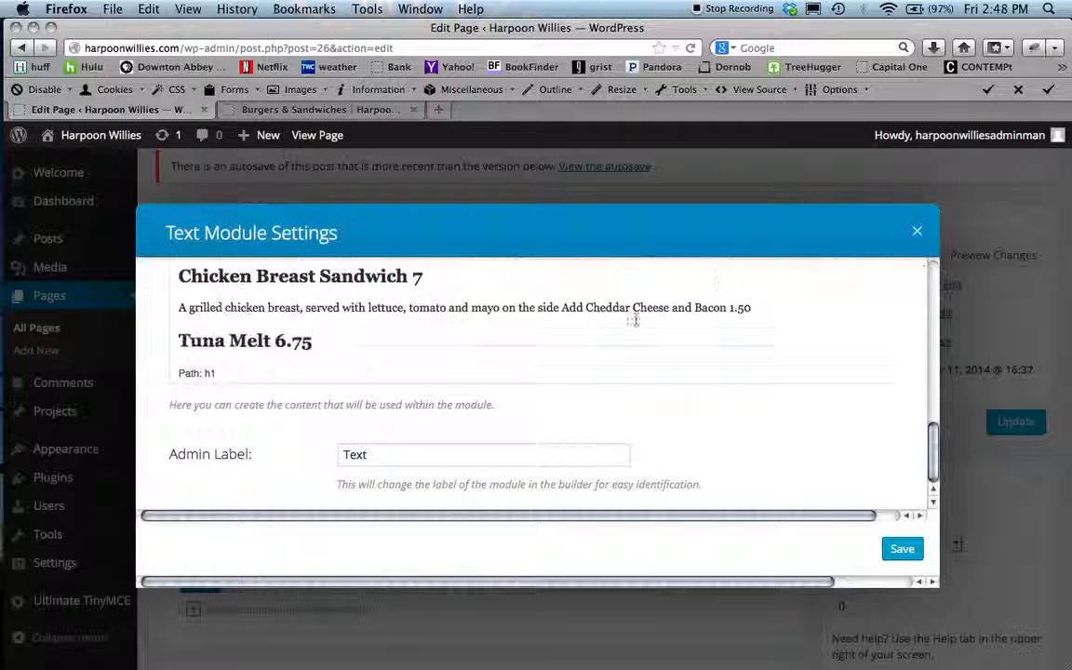
pyautogui.scroll(-2, 636, 319)
pyautogui.scroll(6, 636, 320)
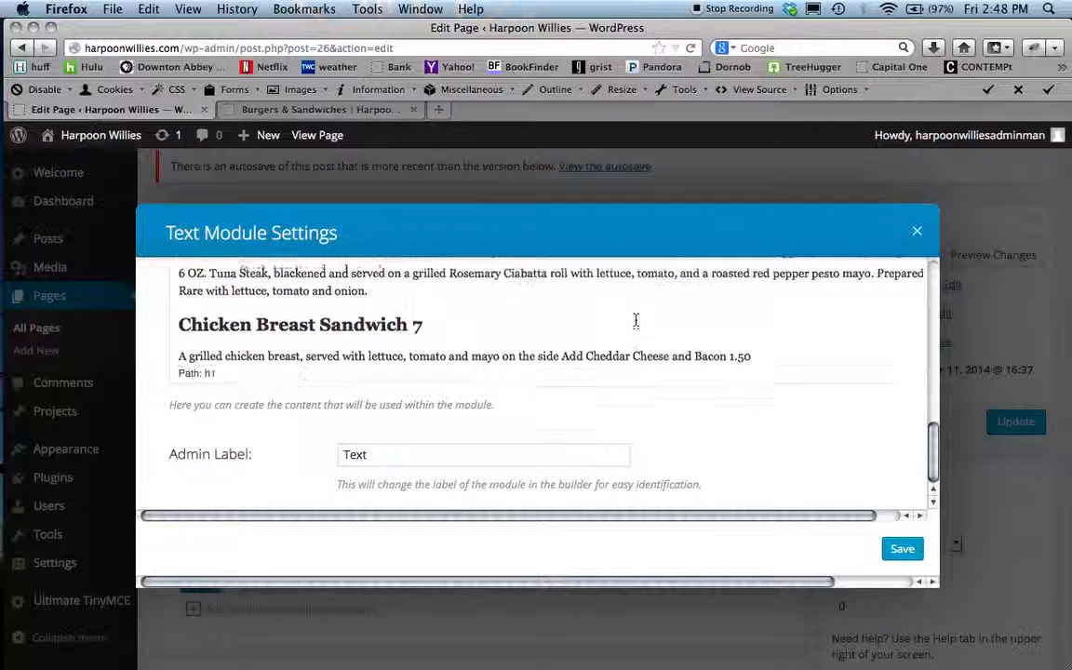
pyautogui.scroll(3, 636, 319)
pyautogui.scroll(-2, 636, 320)
pyautogui.scroll(-6, 636, 319)
pyautogui.scroll(-3, 636, 319)
pyautogui.scroll(-1, 636, 319)
pyautogui.scroll(3, 636, 319)
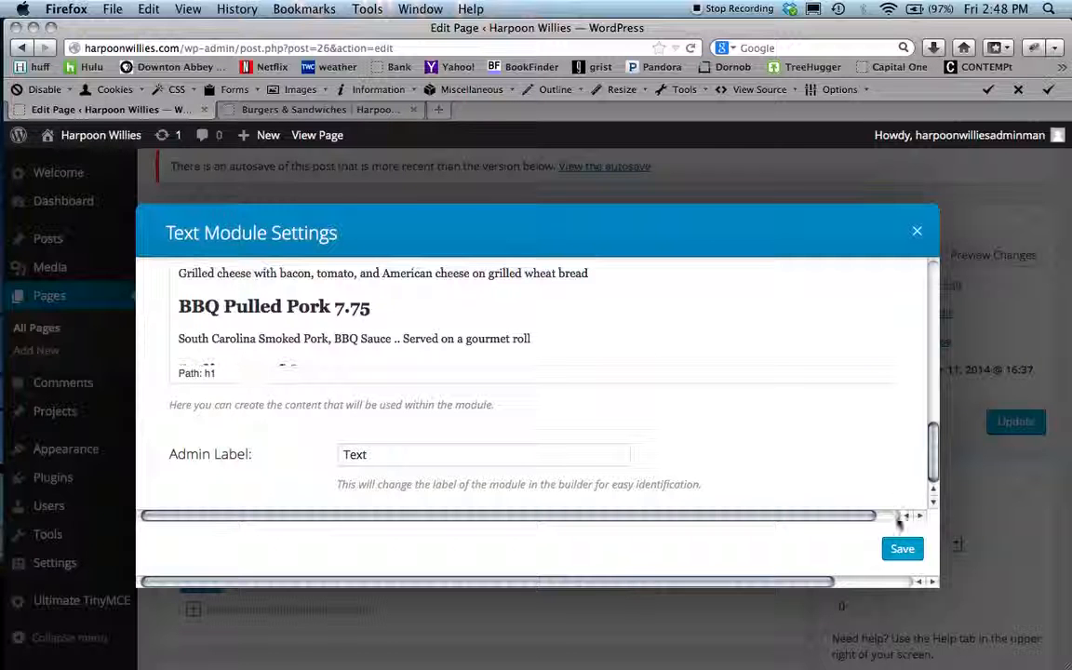
pyautogui.click(903, 550)
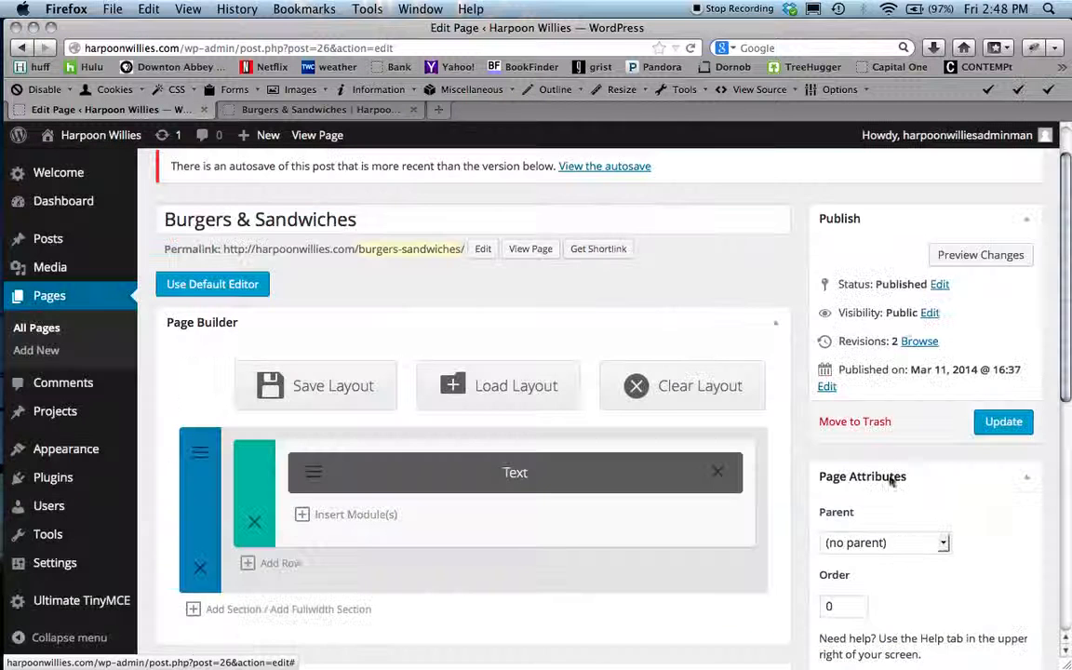
# - Preview the page changes and read through the updated burger and sandwich listings
pyautogui.click(986, 264)
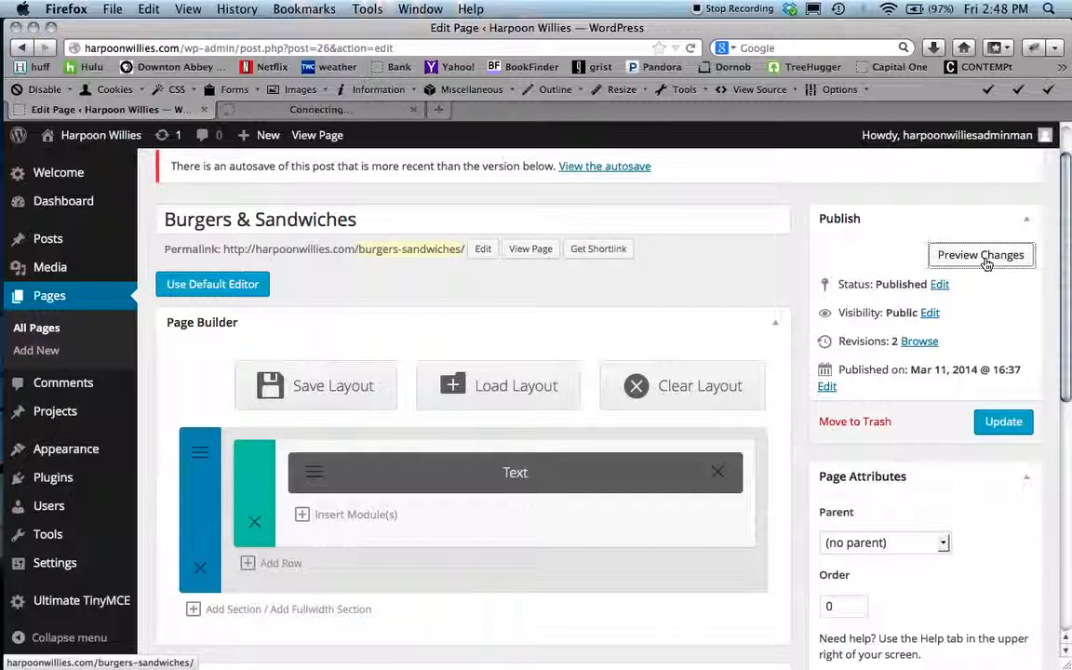
pyautogui.click(307, 113)
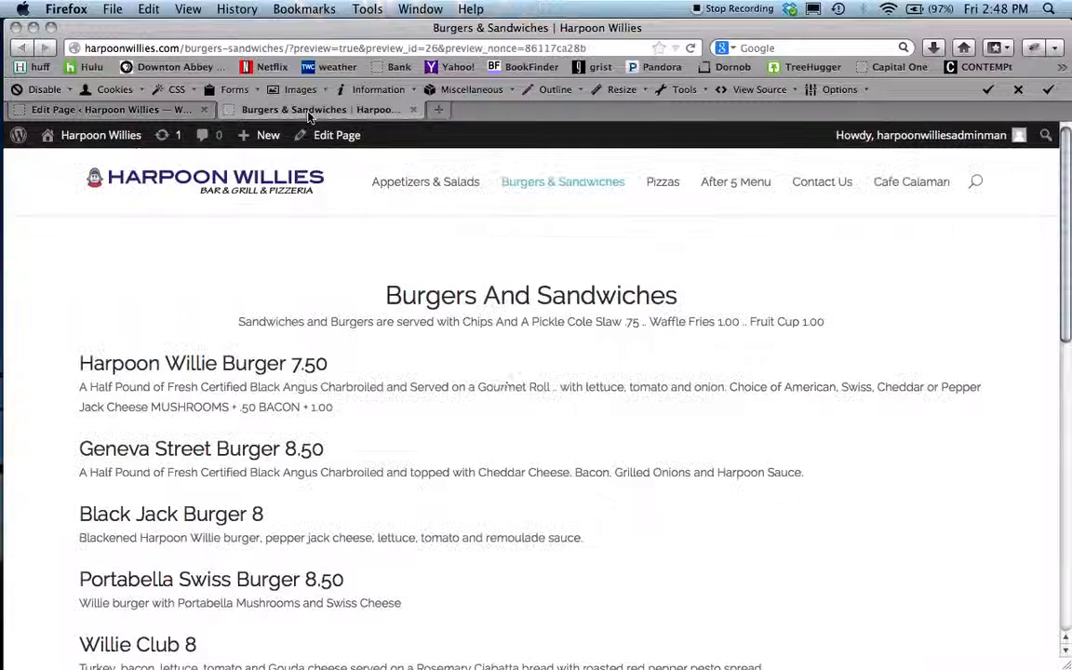
pyautogui.scroll(-3, 252, 457)
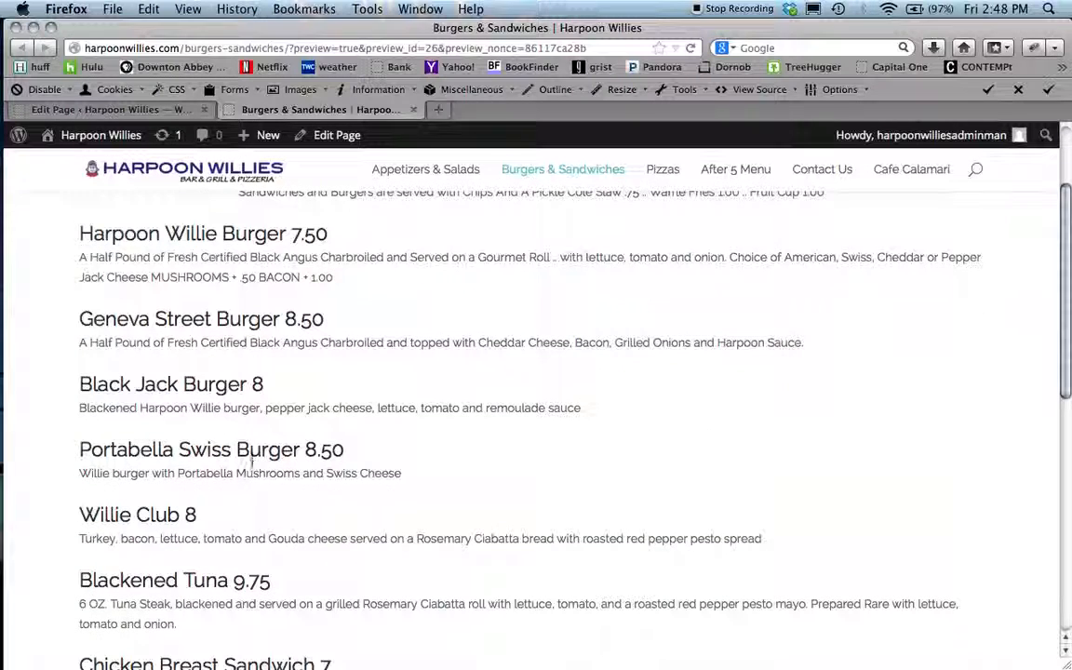
pyautogui.scroll(-5, 308, 328)
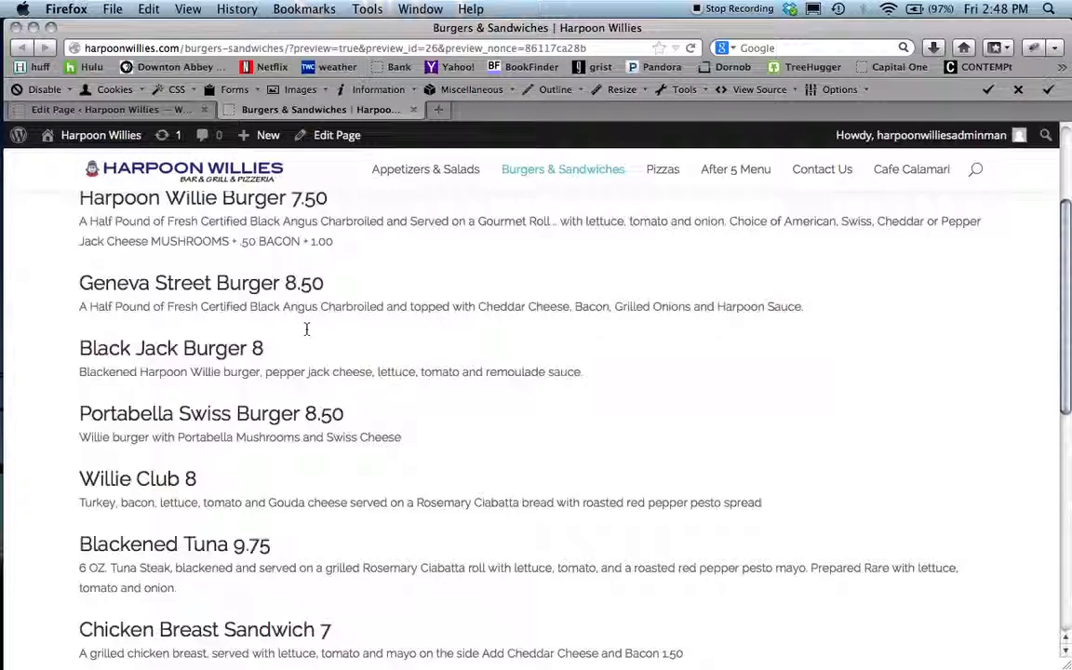
pyautogui.scroll(-3, 307, 332)
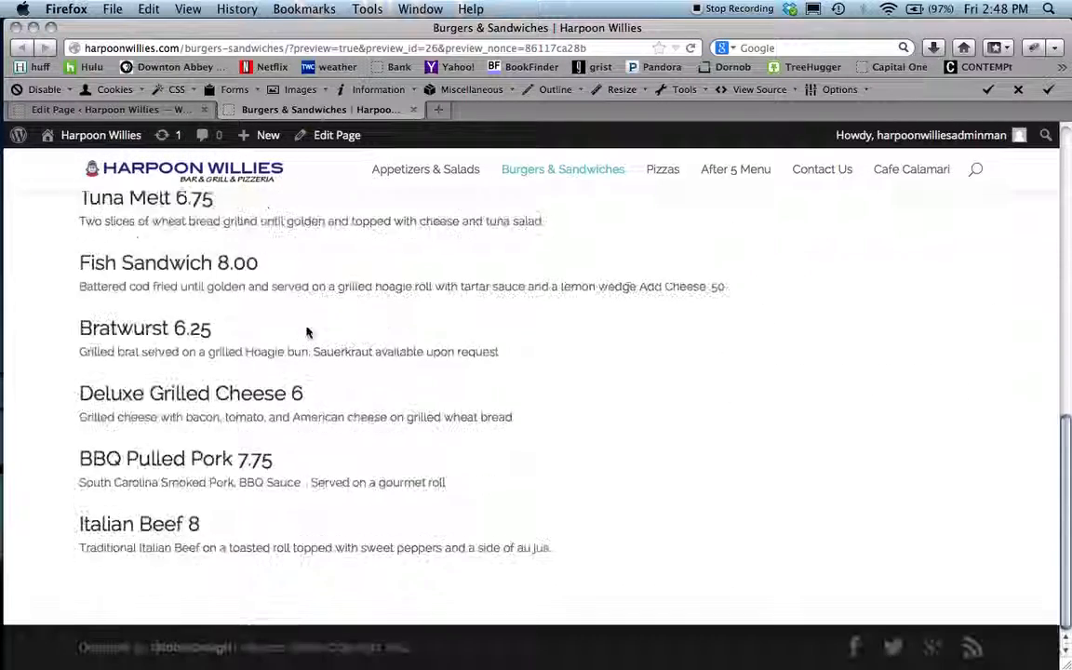
pyautogui.scroll(8, 307, 332)
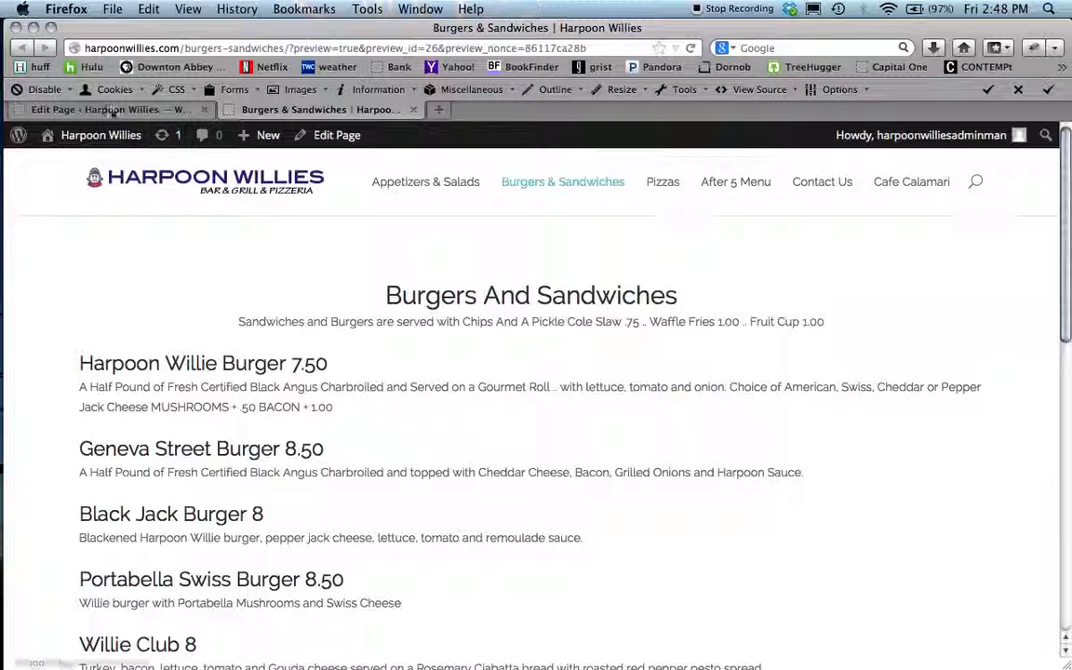
# - Return to the editor tab and update the Burgers & Sandwiches page
pyautogui.click(142, 111)
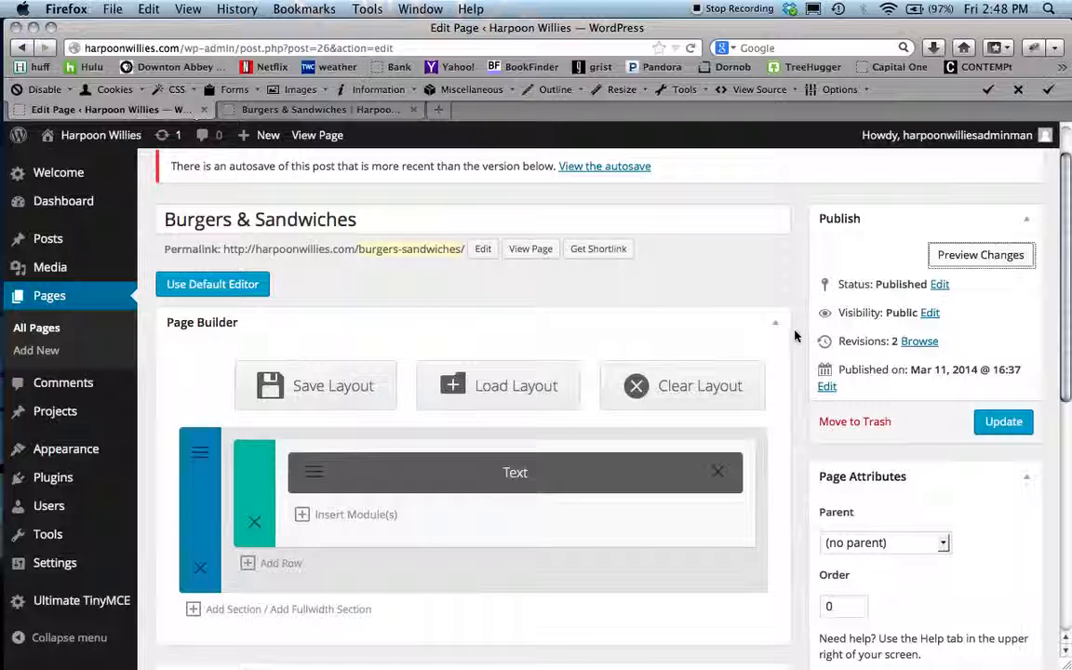
pyautogui.scroll(-1, 797, 347)
pyautogui.scroll(2, 798, 347)
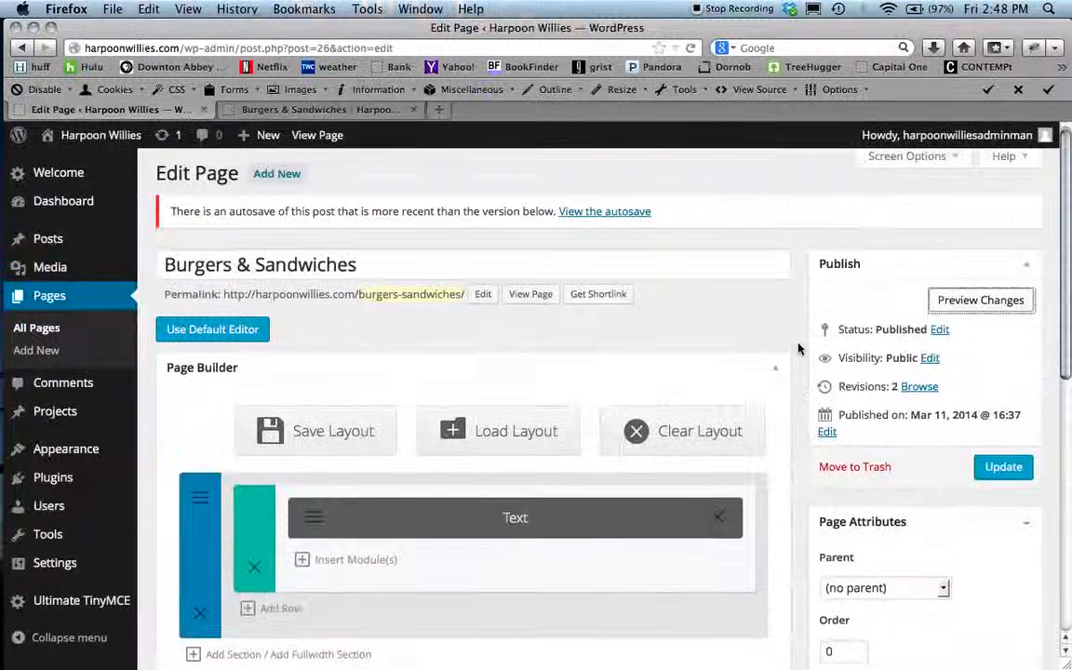
pyautogui.click(1003, 468)
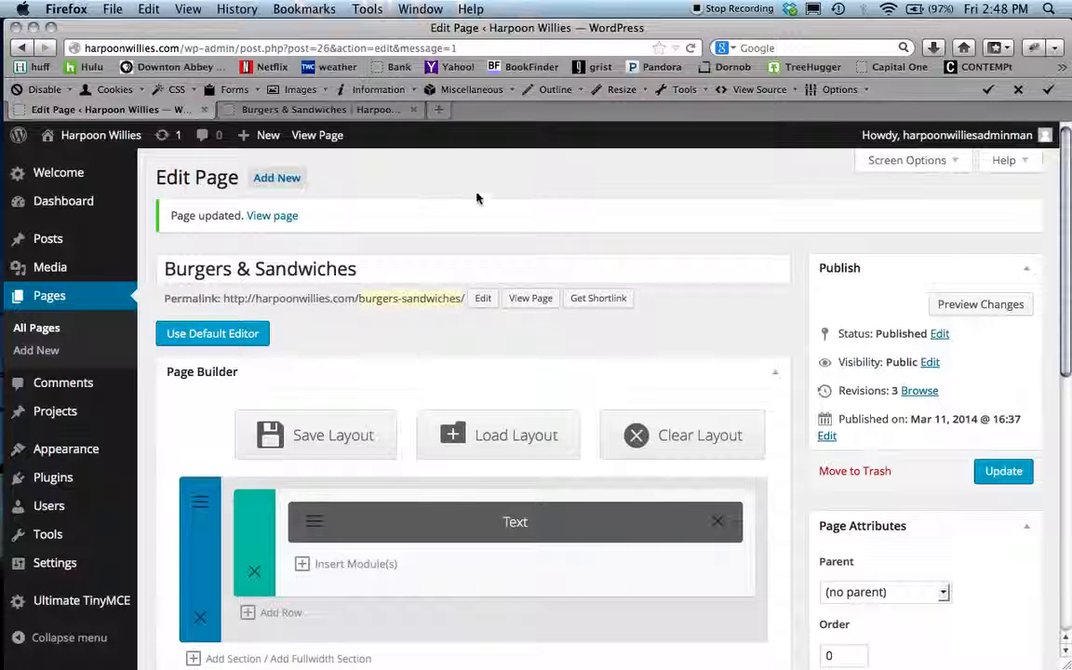
# - View the live Burgers & Sandwiches page and scroll through its listings
pyautogui.click(269, 216)
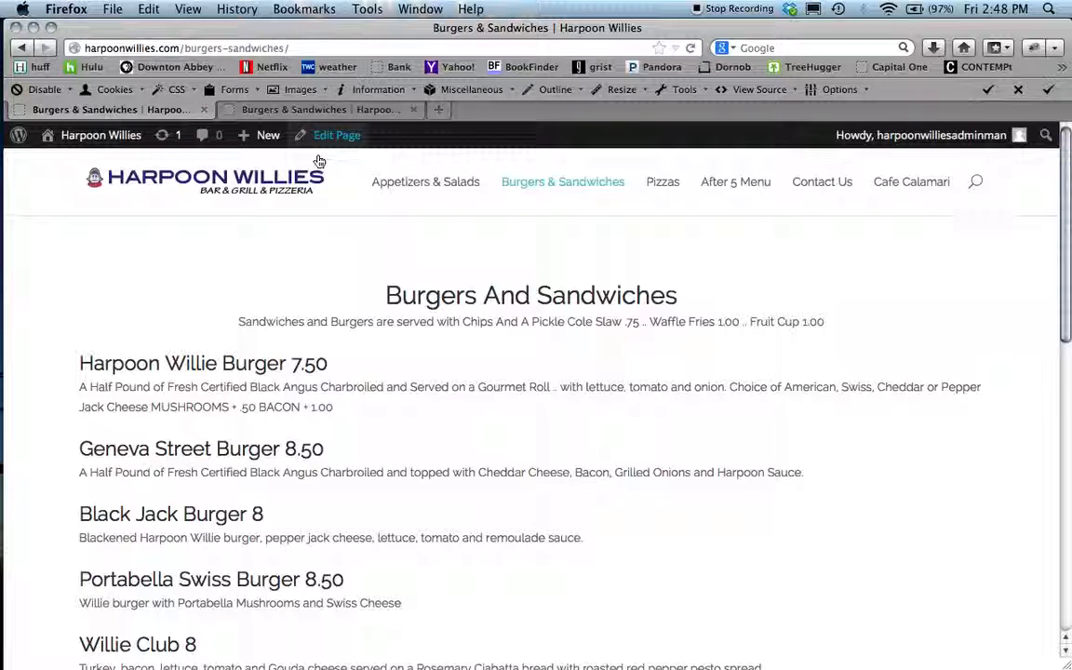
pyautogui.scroll(-5, 261, 387)
pyautogui.scroll(-10, 262, 387)
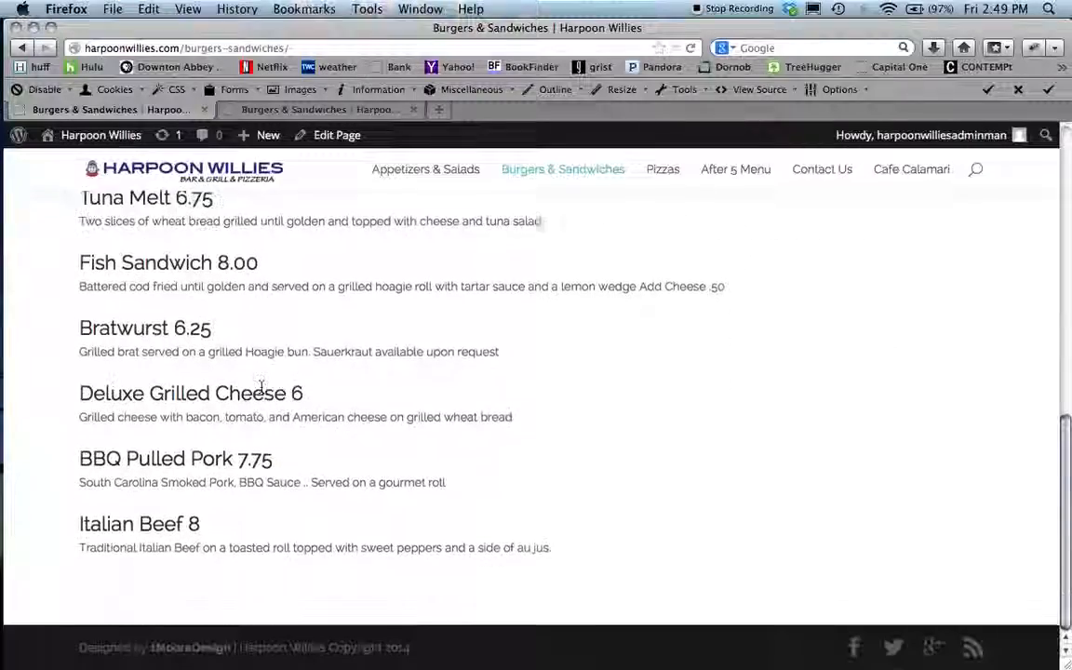
pyautogui.scroll(10, 261, 387)
pyautogui.scroll(-10, 261, 387)
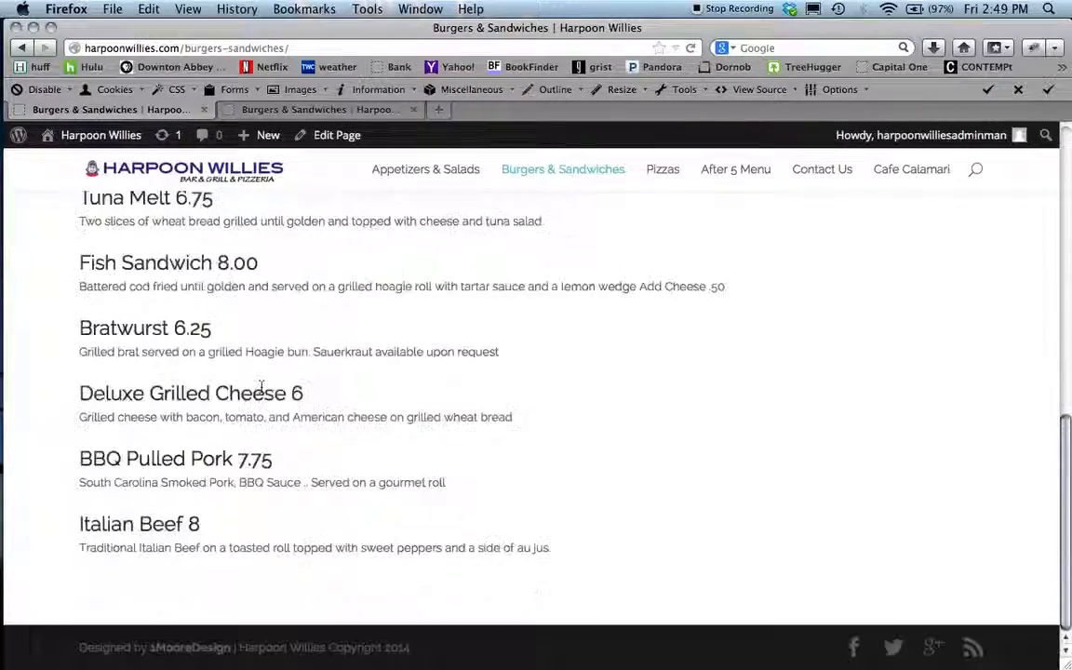
pyautogui.scroll(4, 262, 388)
pyautogui.scroll(-4, 262, 387)
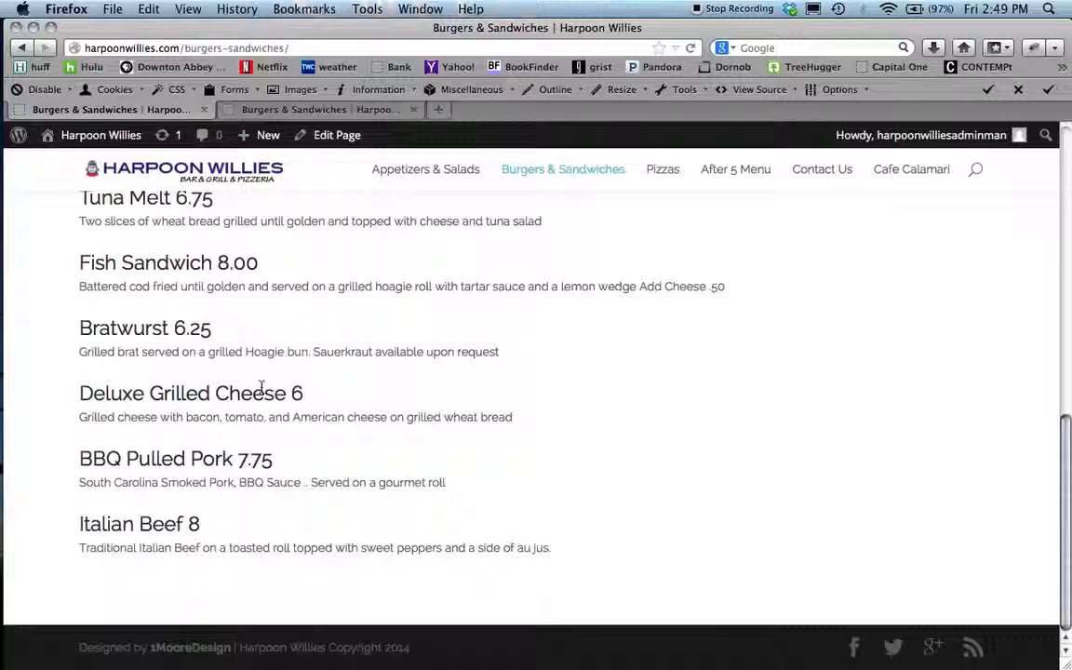
pyautogui.scroll(15, 261, 384)
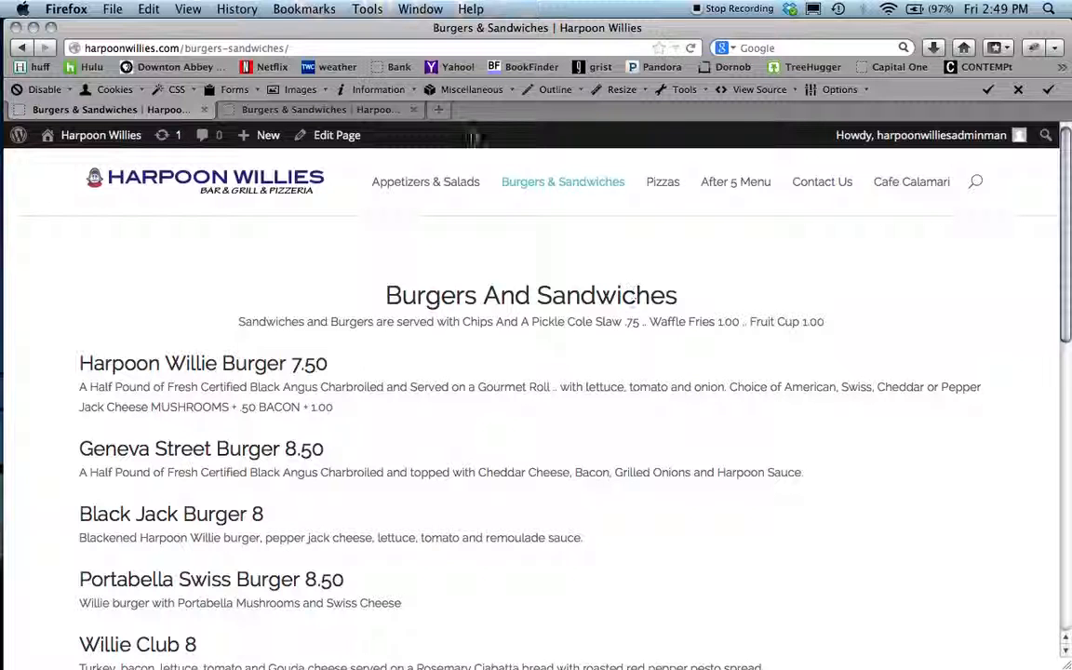
# - Open the Appetizers & Salads page, look over its listings, and open it in the page editor
pyautogui.click(437, 182)
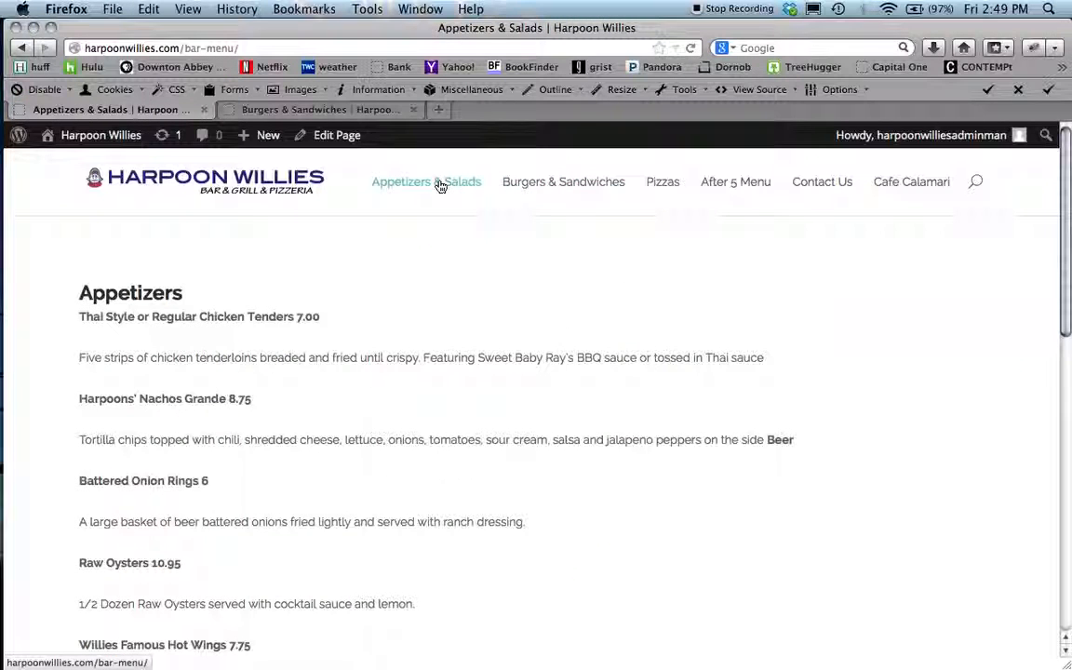
pyautogui.scroll(-5, 196, 370)
pyautogui.scroll(-5, 196, 369)
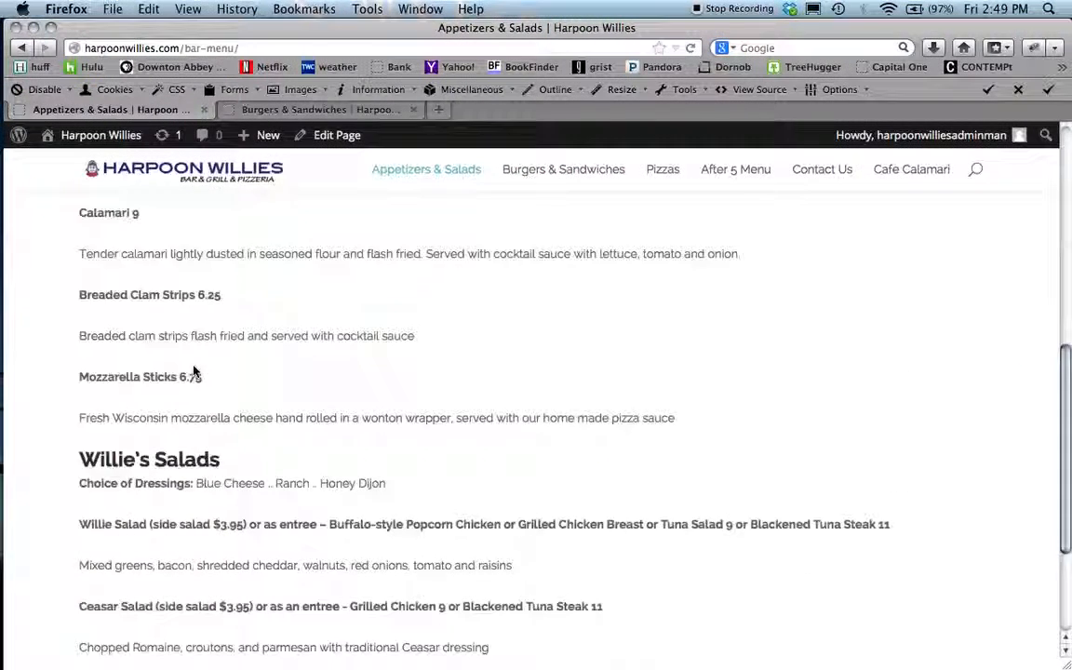
pyautogui.scroll(3, 196, 370)
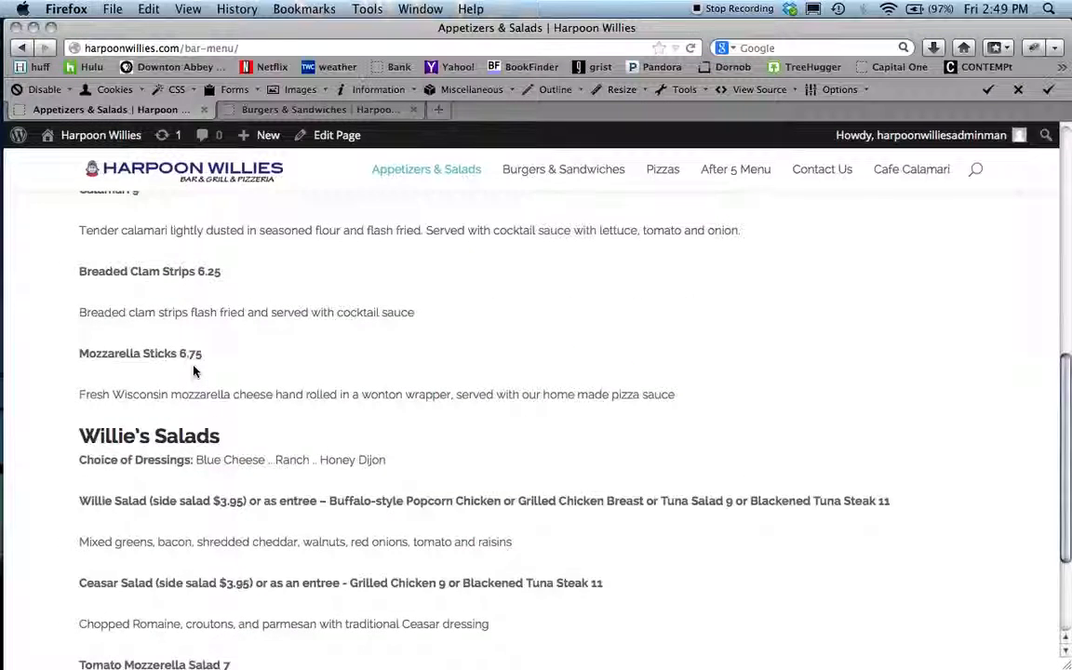
pyautogui.scroll(5, 194, 371)
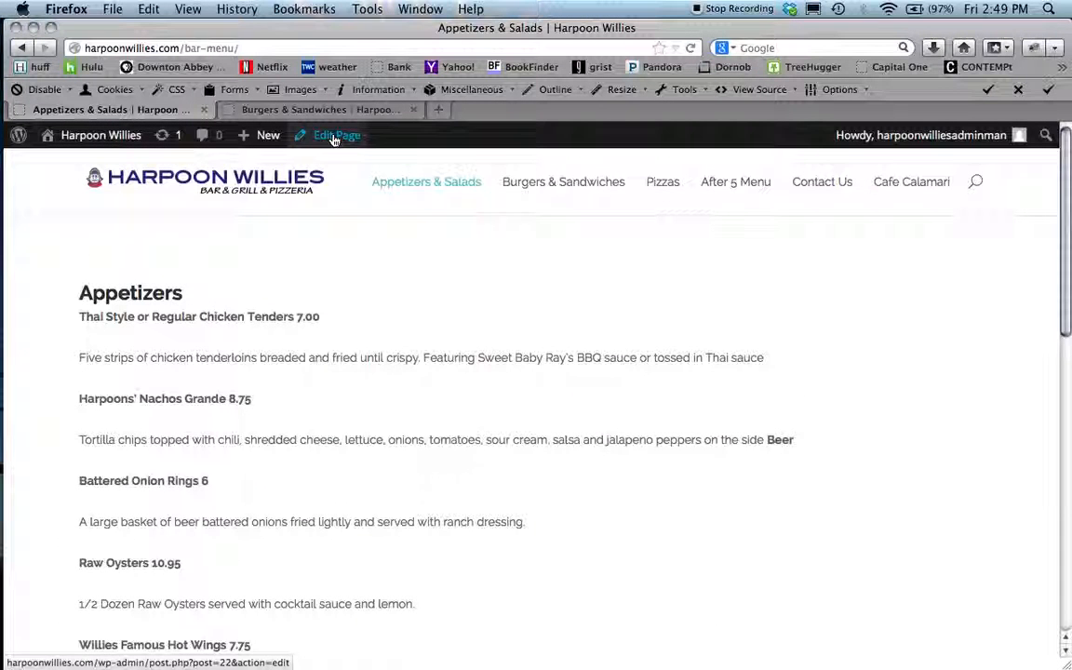
pyautogui.click(334, 136)
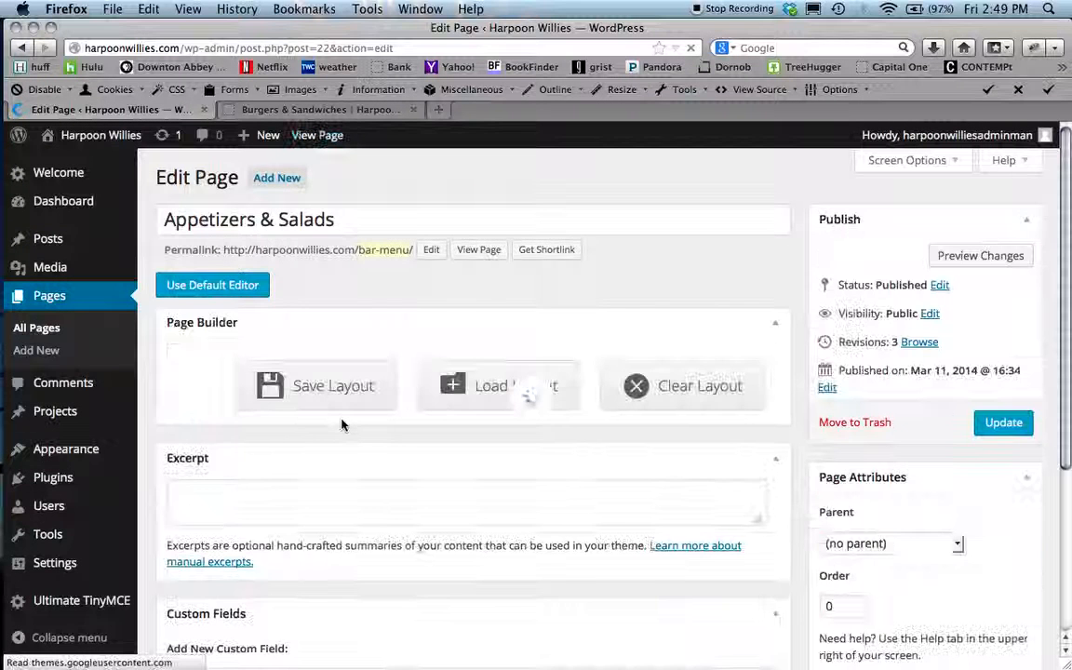
# - Open the Text module's settings on the Appetizers & Salads page, select the chicken tenders heading text, and save the module
pyautogui.scroll(-3, 341, 425)
pyautogui.scroll(-1, 342, 422)
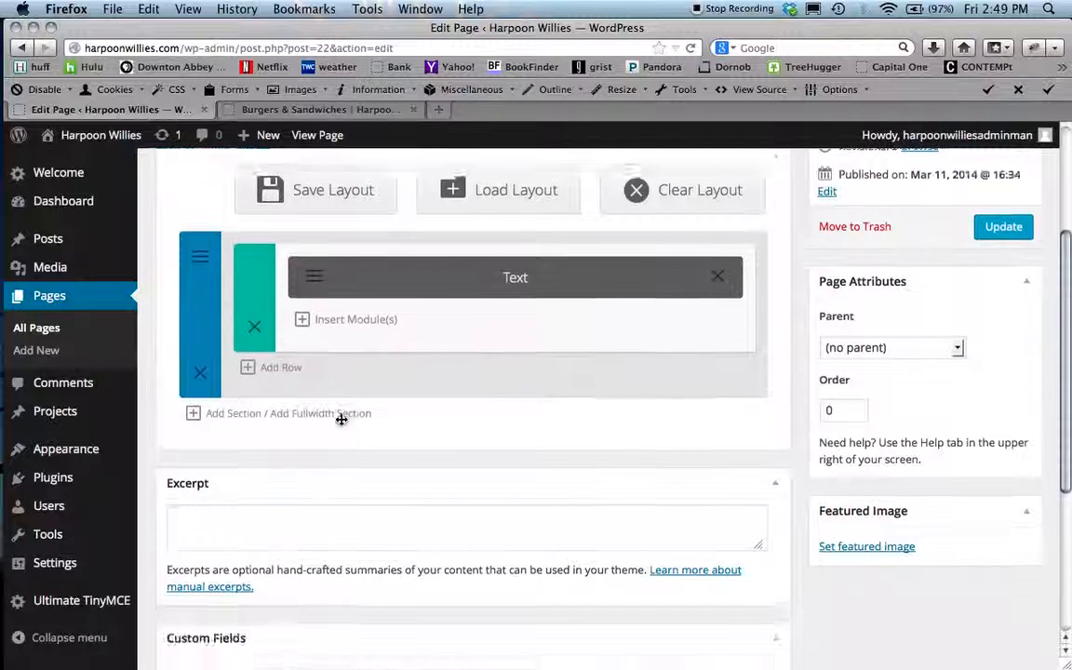
pyautogui.scroll(2, 341, 420)
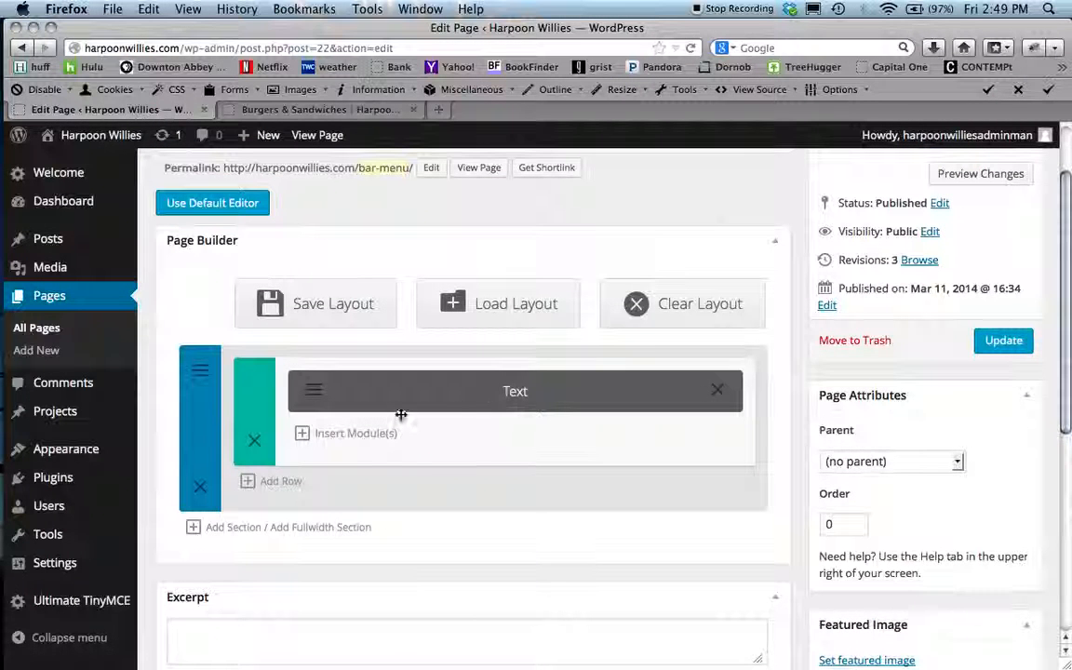
pyautogui.click(313, 395)
pyautogui.scroll(-2, 273, 385)
pyautogui.scroll(-5, 273, 385)
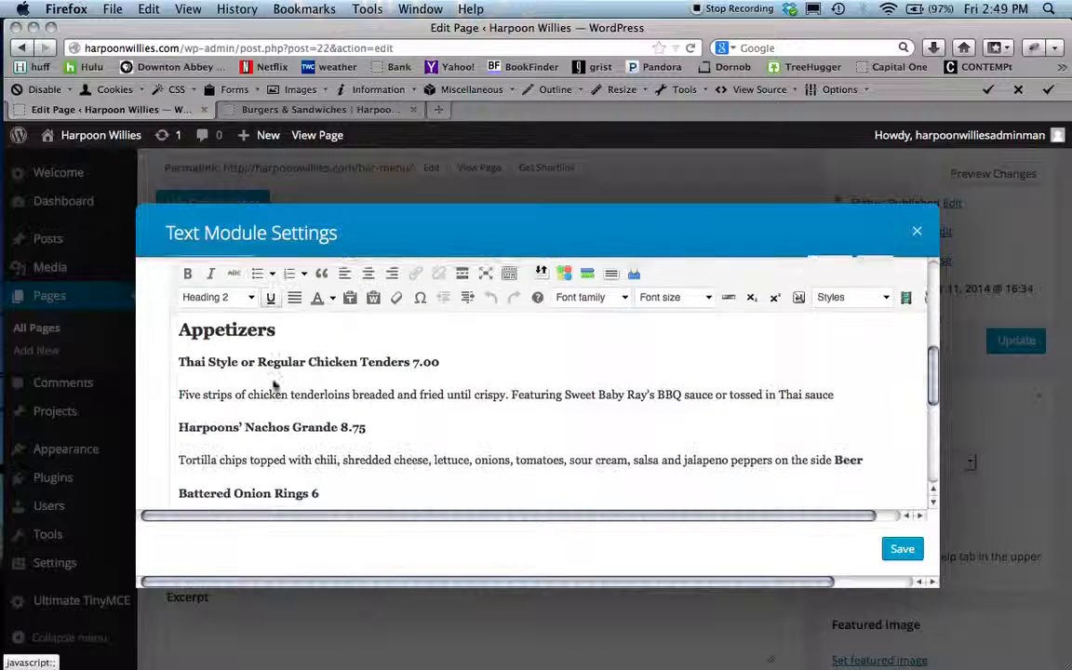
pyautogui.moveTo(445, 367); pyautogui.dragTo(526, 363)
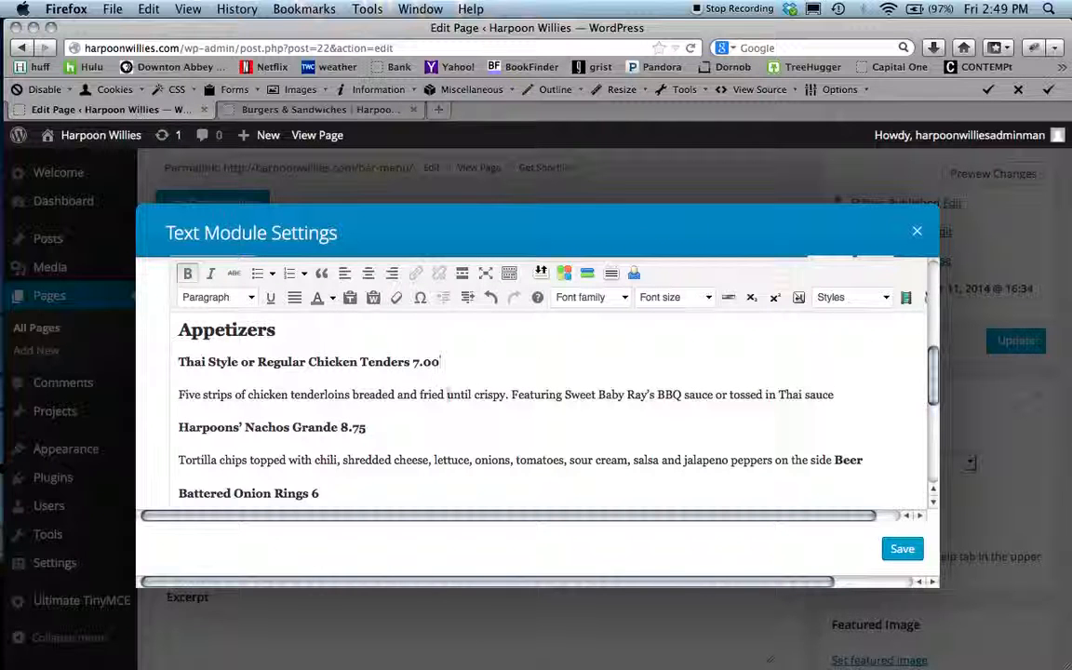
pyautogui.scroll(-3, 443, 424)
pyautogui.scroll(3, 443, 424)
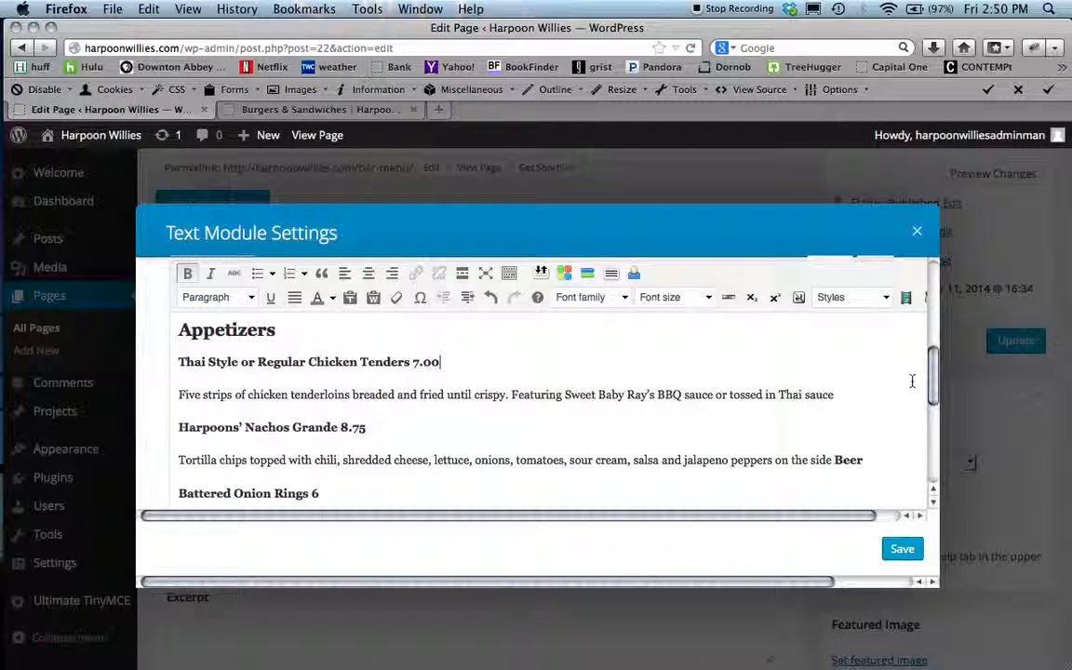
pyautogui.click(903, 549)
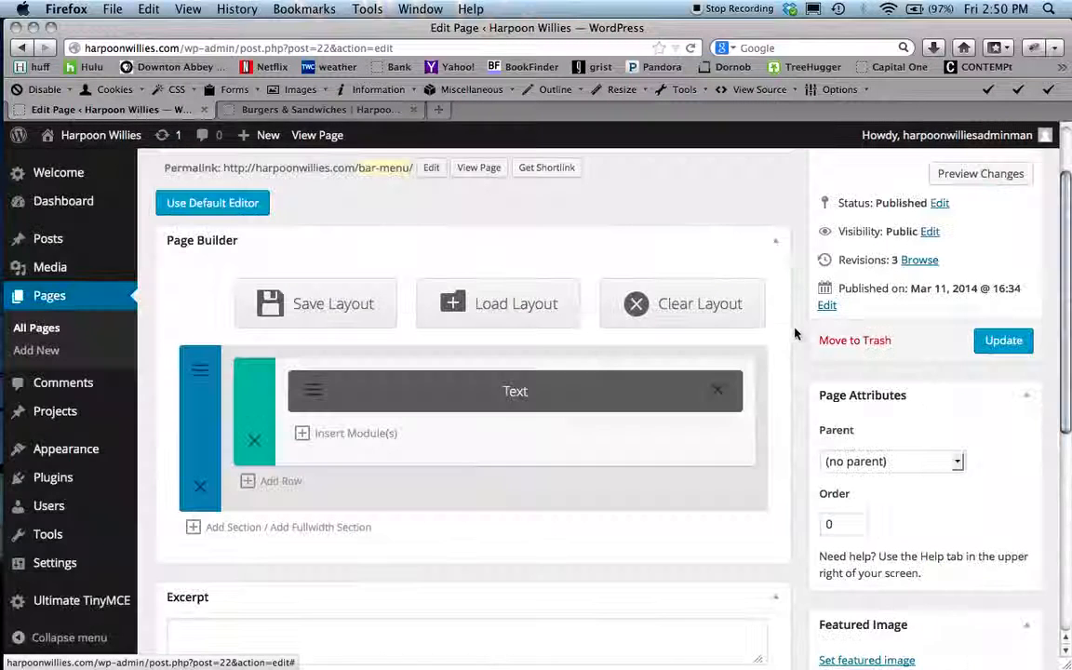
pyautogui.scroll(2, 791, 333)
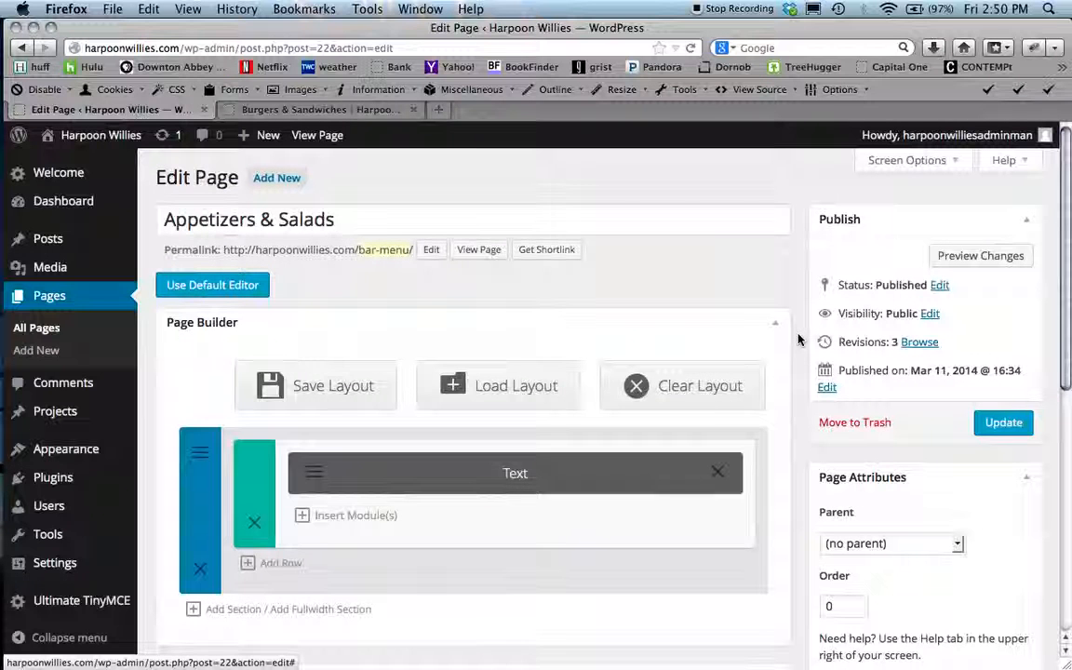